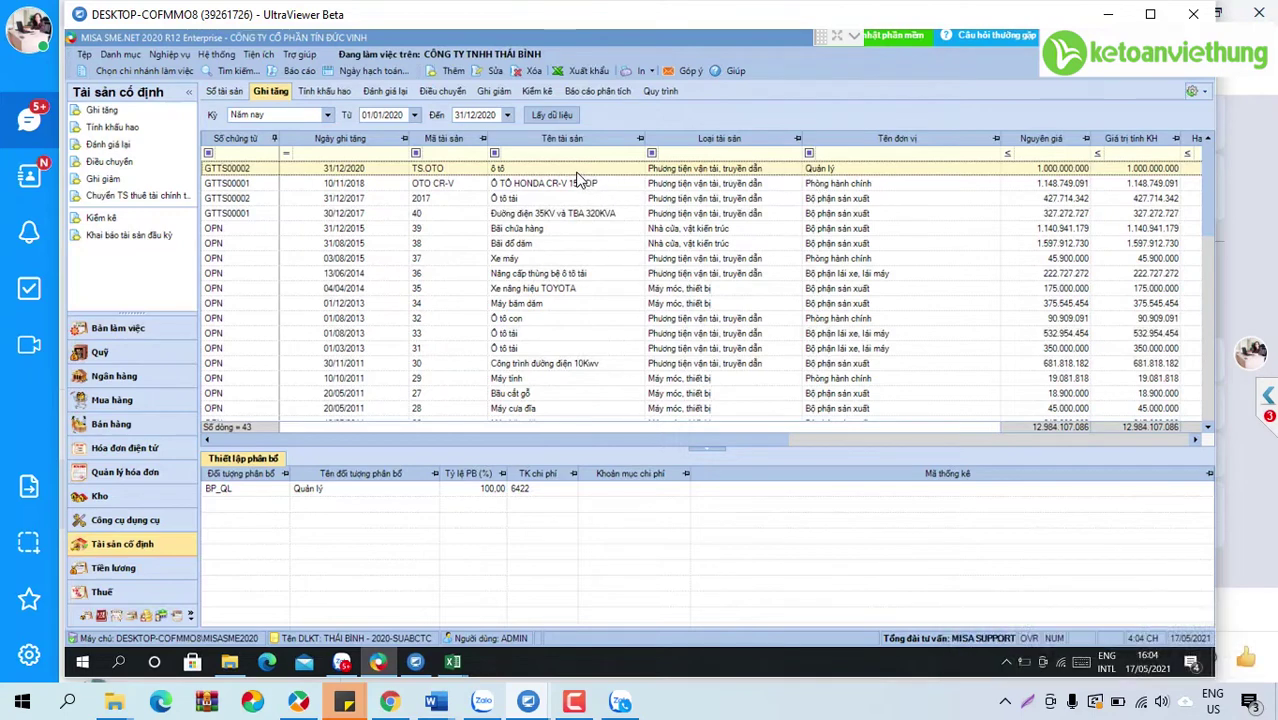
- Delete the fixed asset increase voucher GTTS00002 for the car with asset code TS.OTO and confirm the deletion
left_click(530, 71)
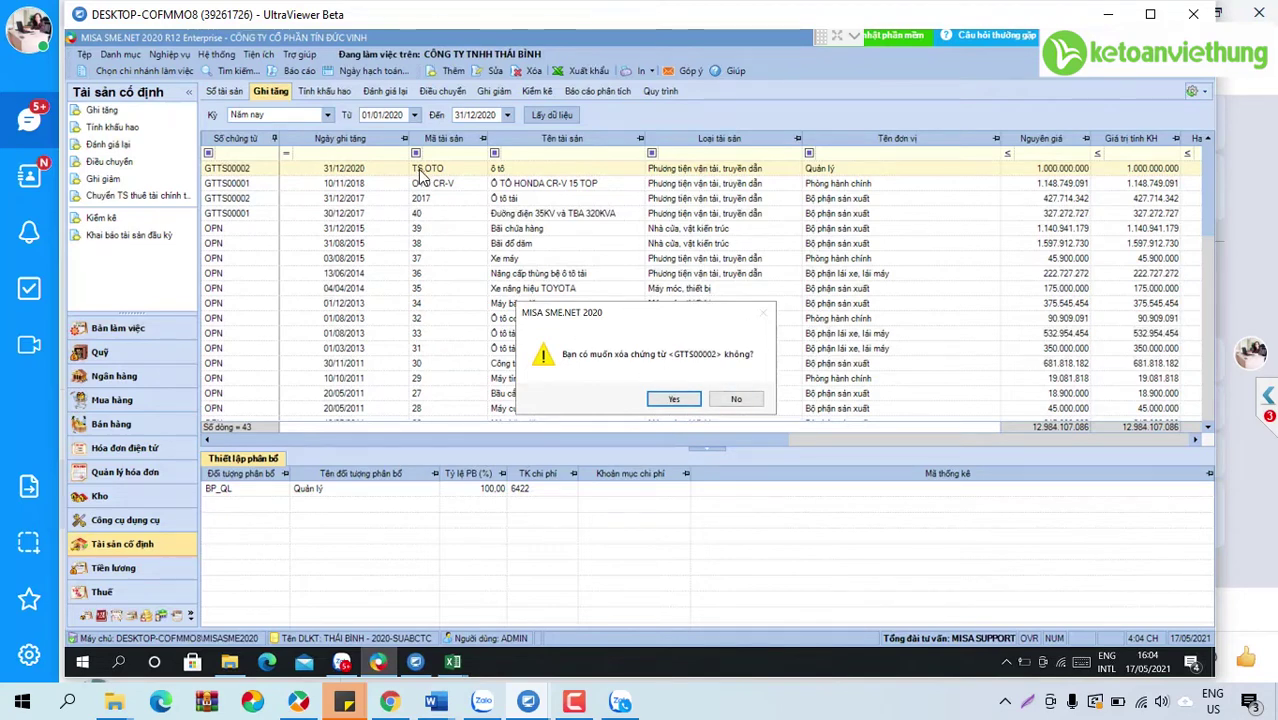
left_click(664, 400)
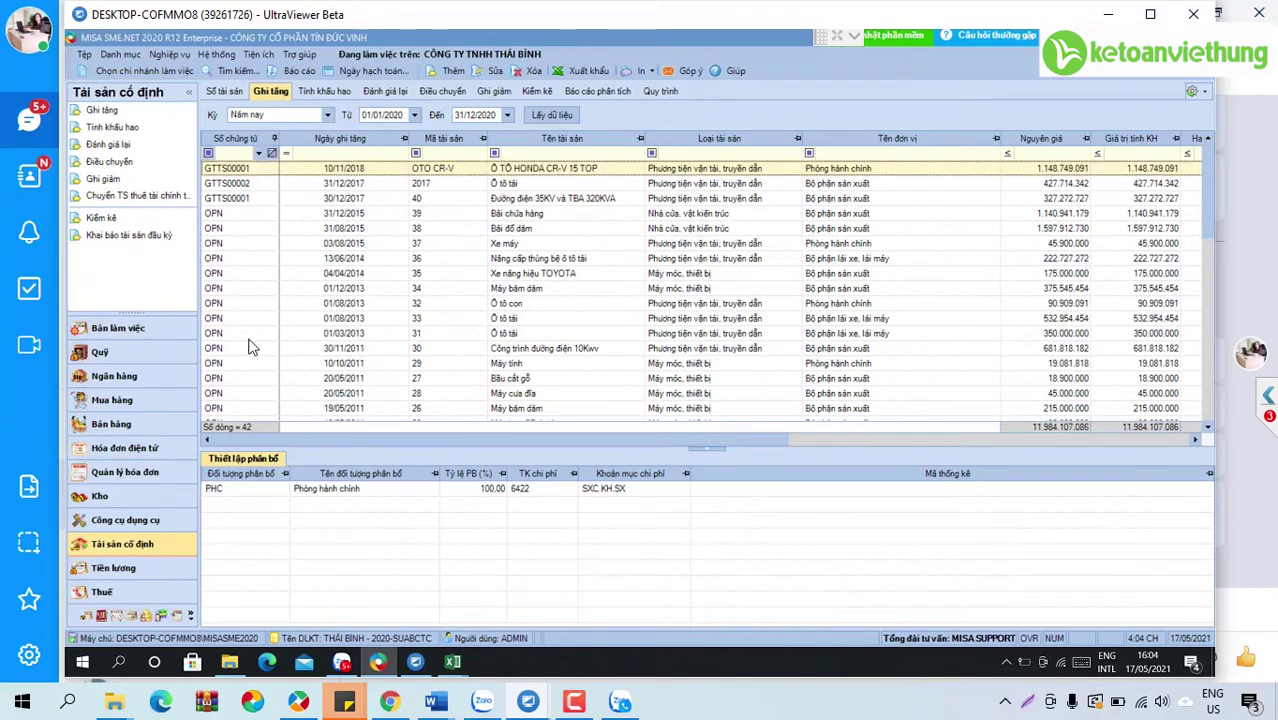
- Unpost and delete the purchase voucher MH000014, dated 31/12/2020, together with its invoice 890-xóa
left_click(150, 399)
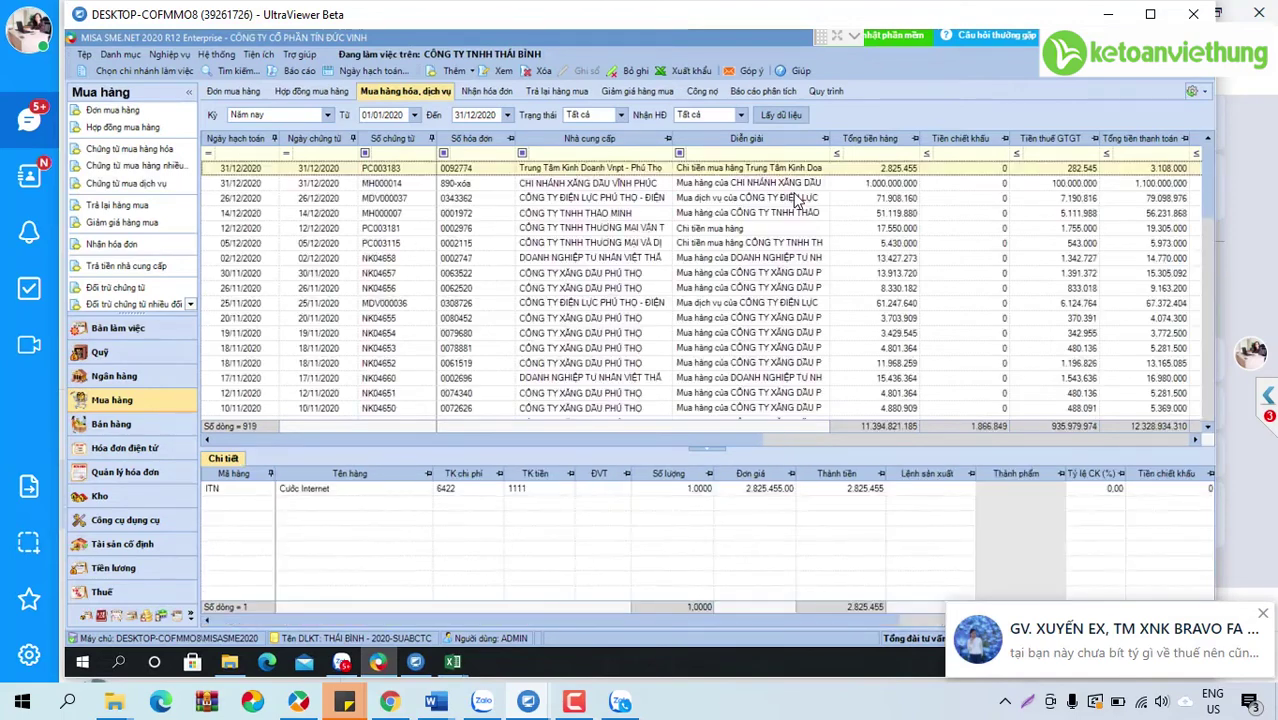
left_click(883, 188)
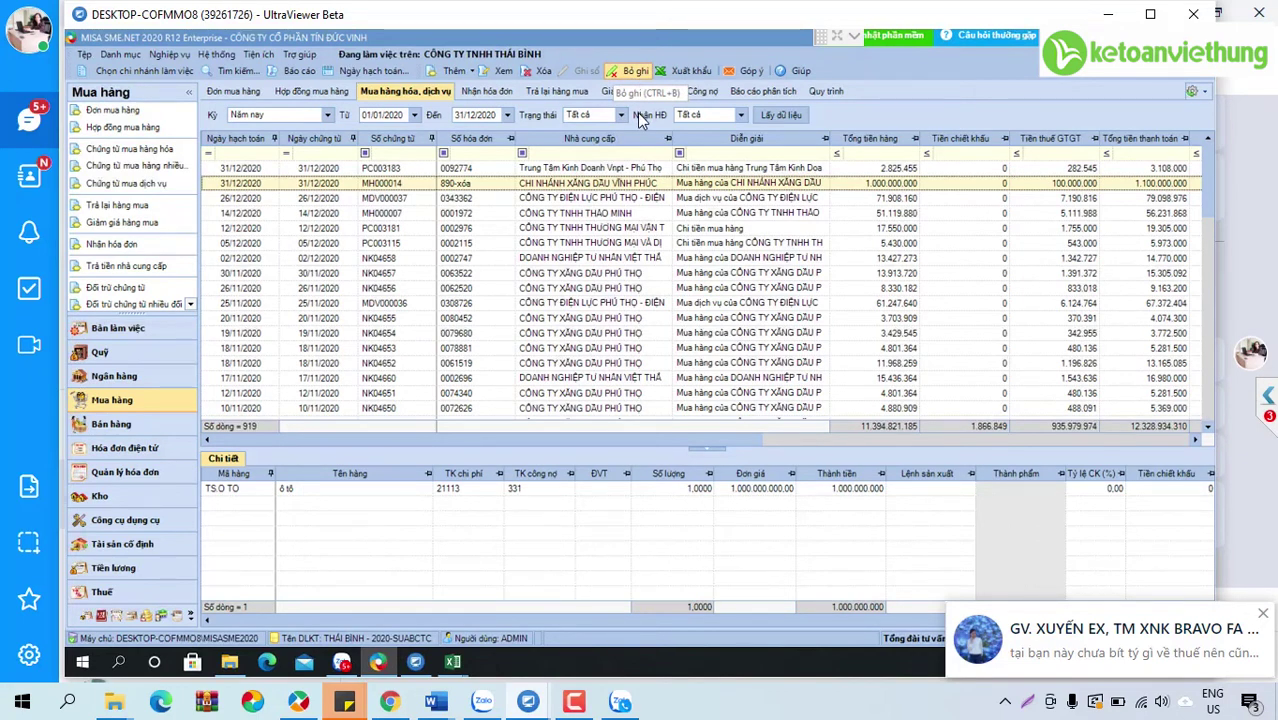
key("ctrl+b")
left_click(541, 70)
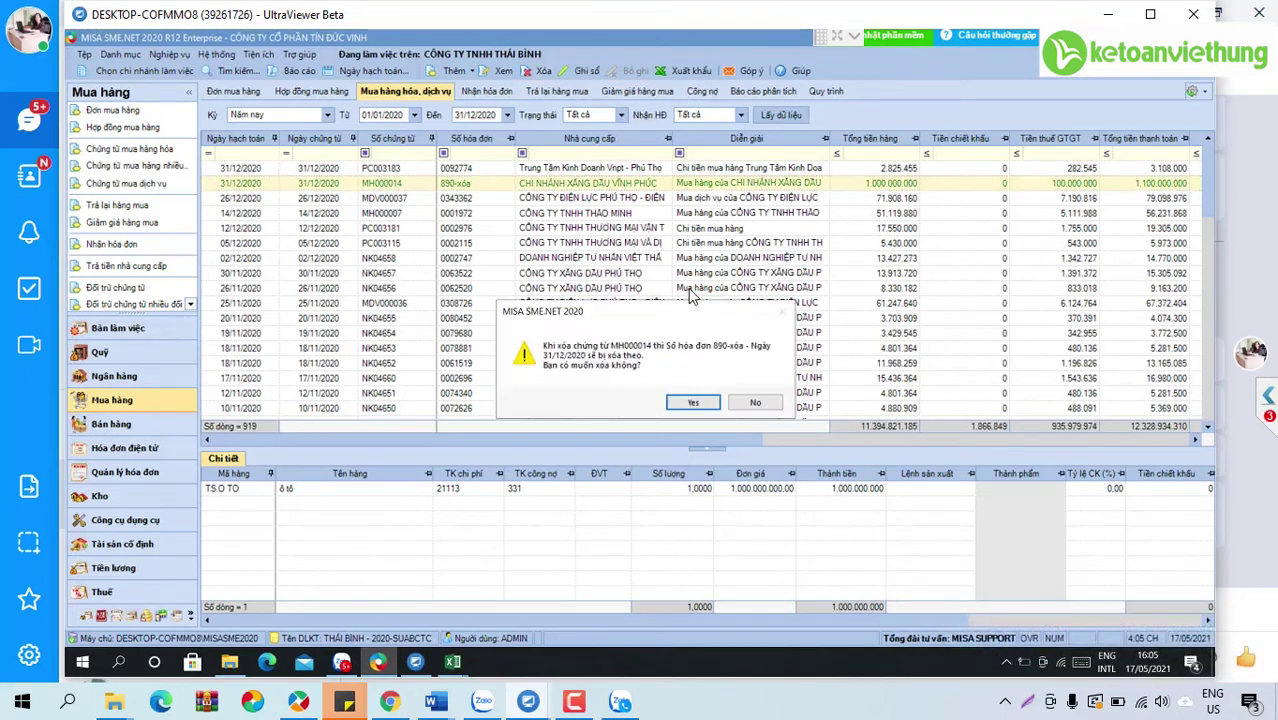
left_click(692, 404)
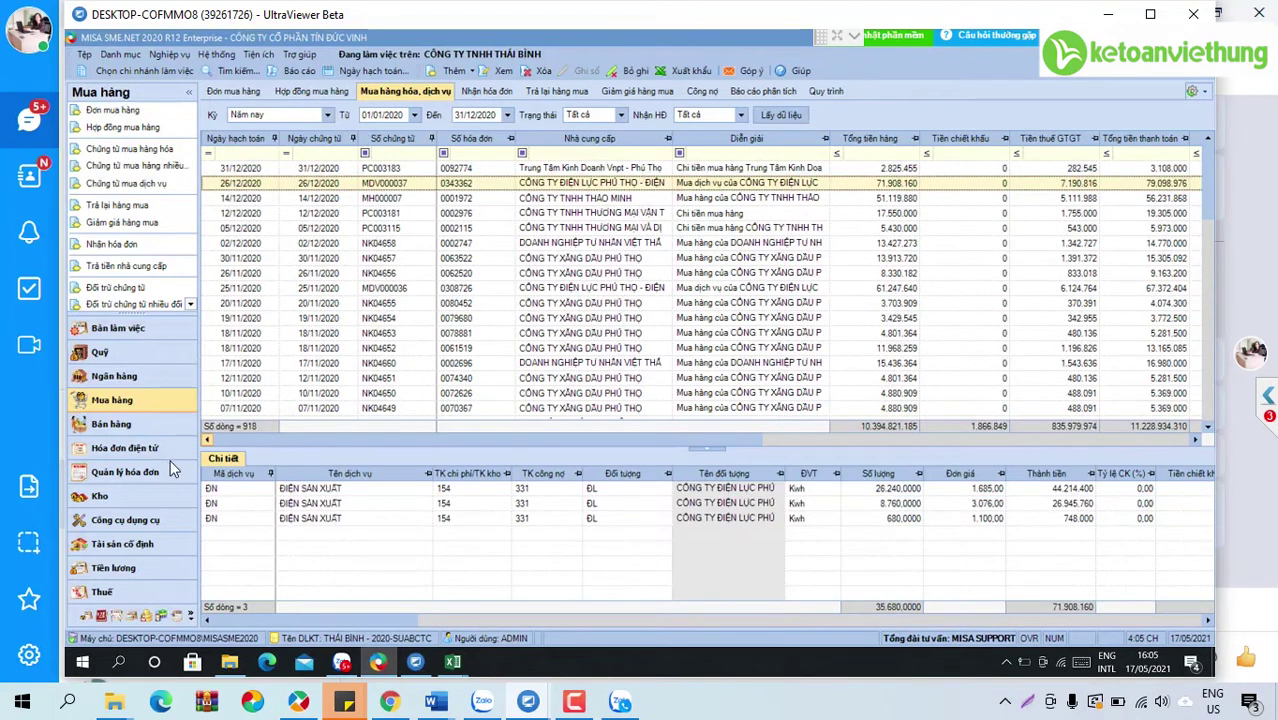
- View the general information of fixed asset OTO CR-V in the asset increase list and close it without changes
left_click(128, 543)
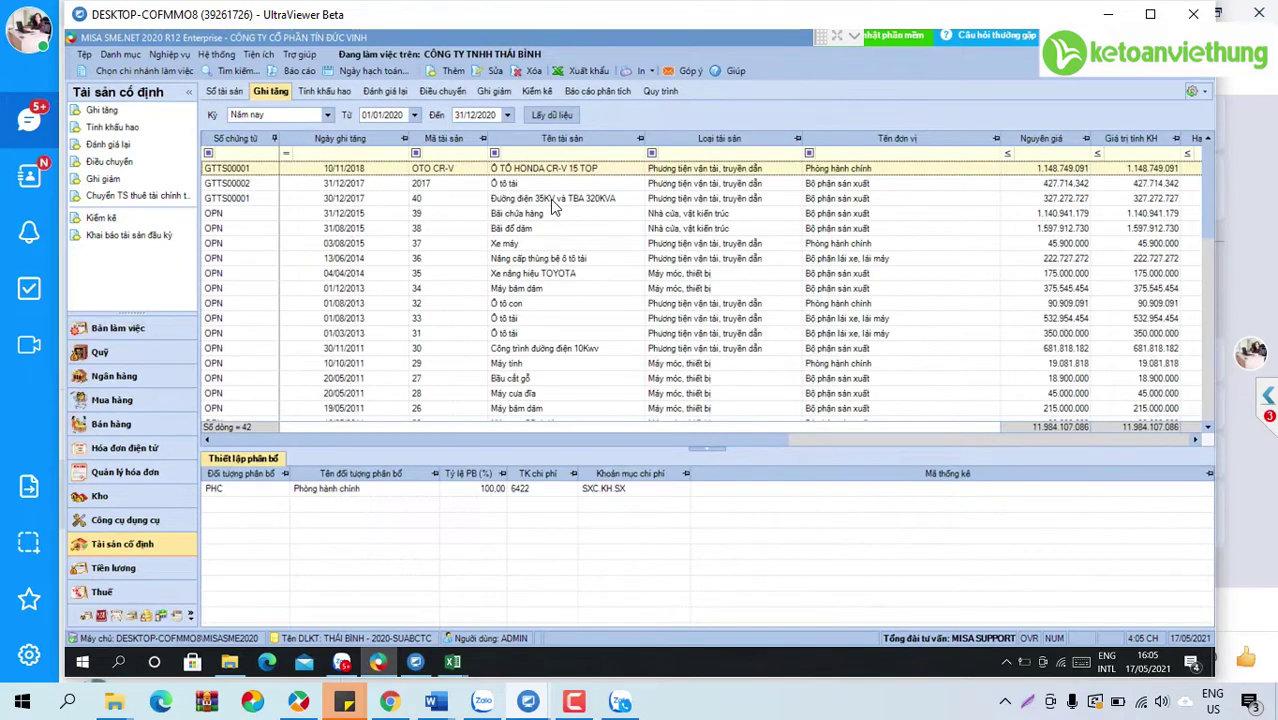
double_click(456, 170)
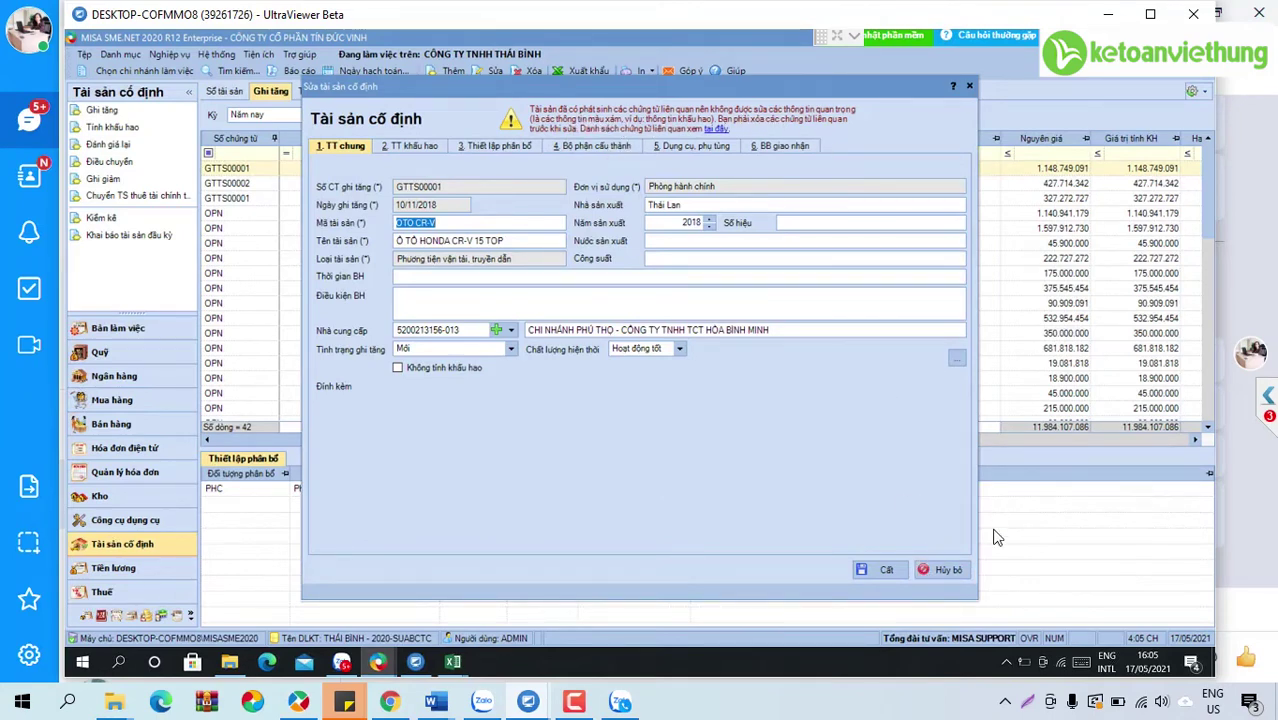
left_click(948, 570)
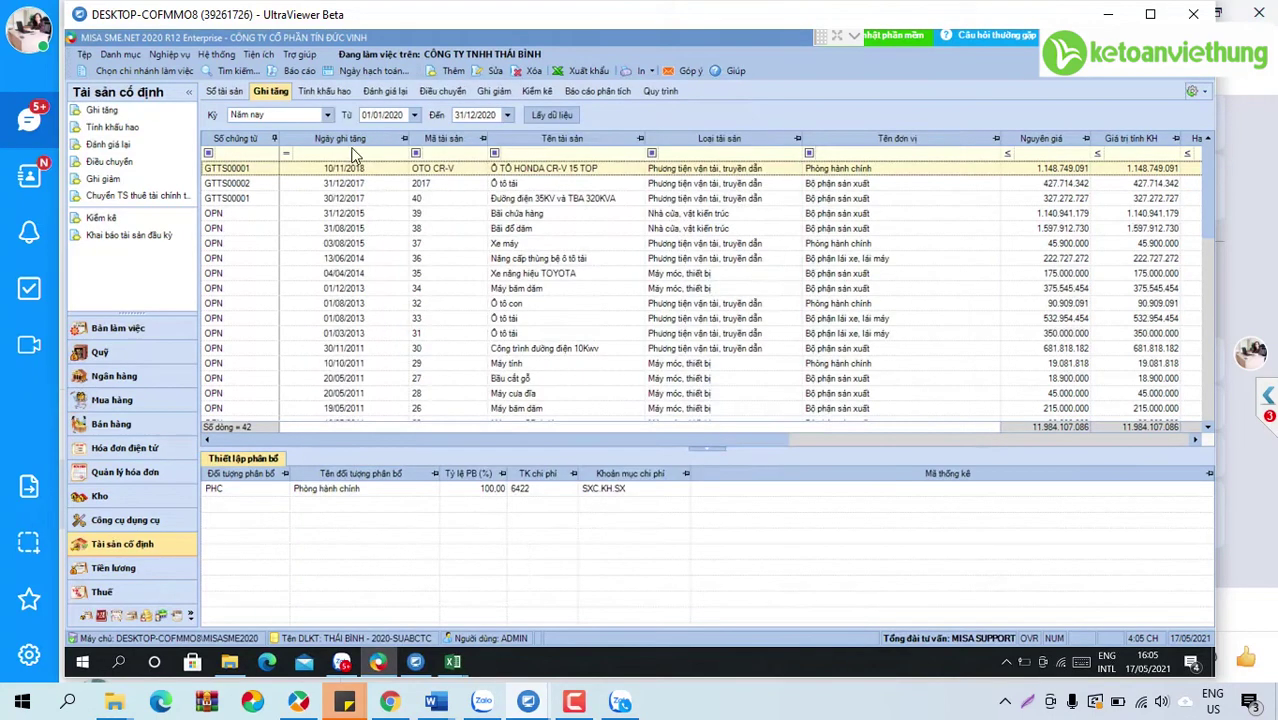
- Unpost and delete all twelve monthly fixed asset depreciation vouchers of 2020
left_click(324, 95)
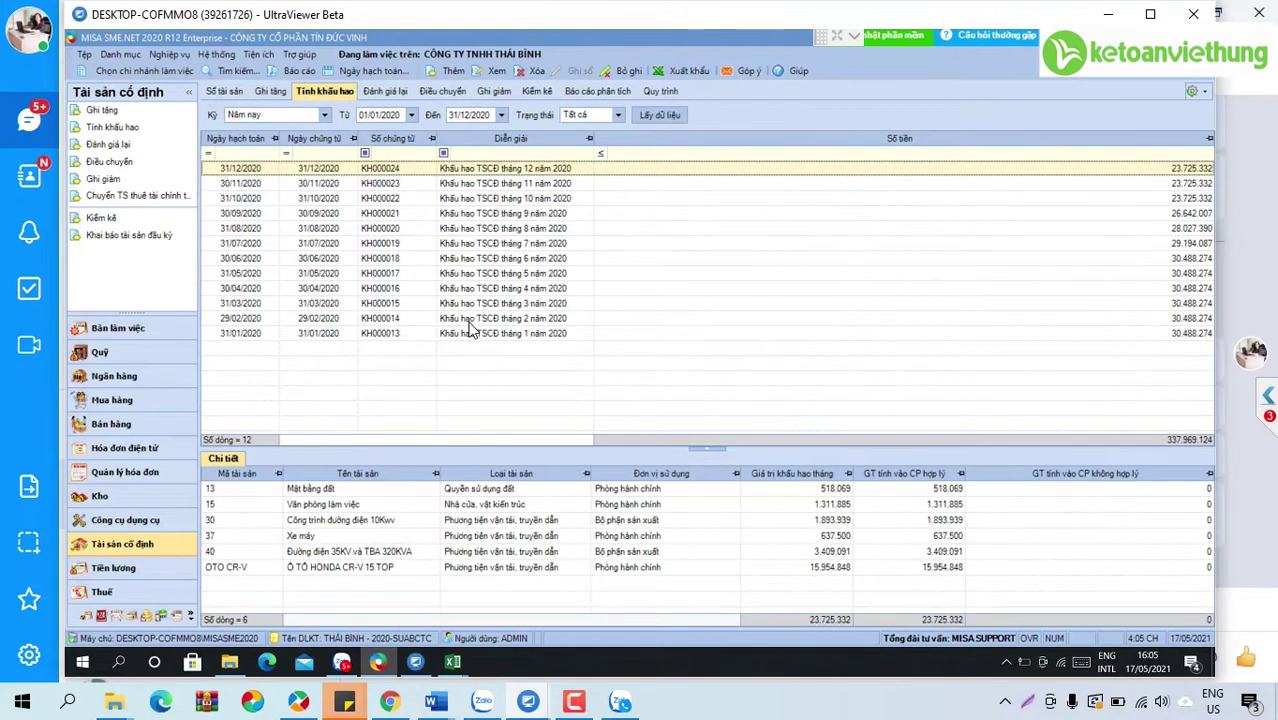
left_click(467, 319)
key("ctrl+a")
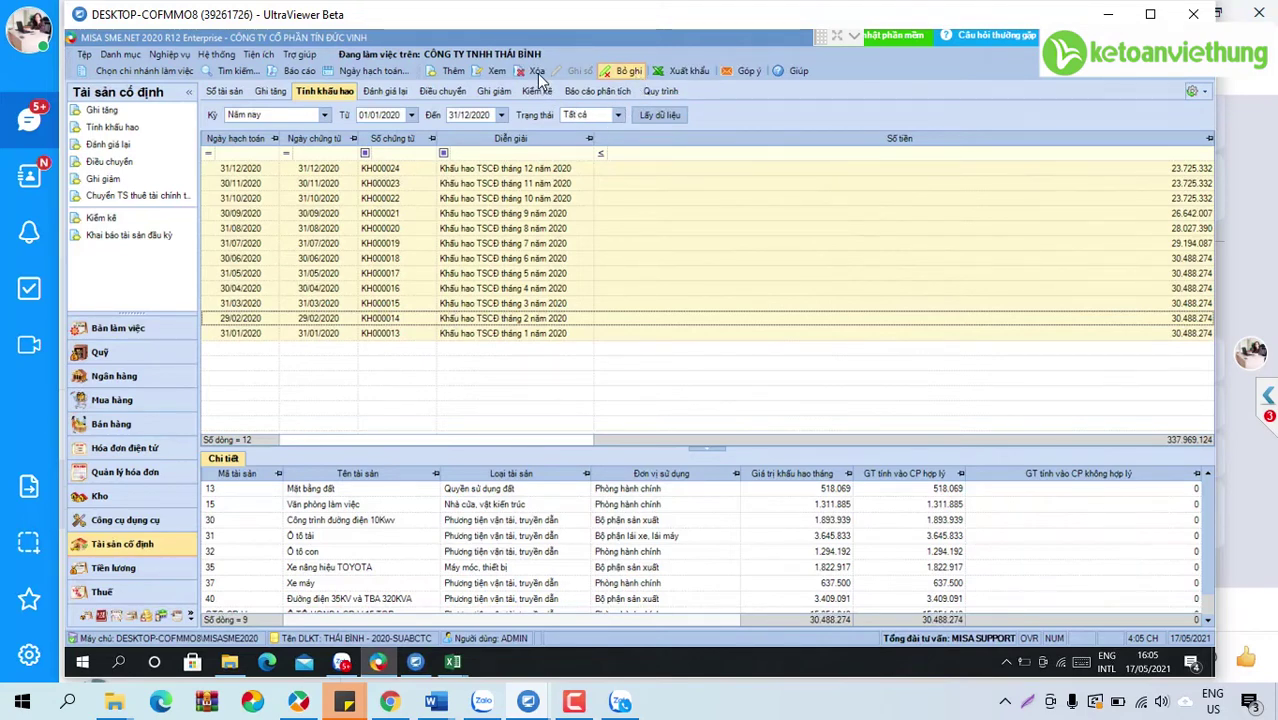
left_click(670, 400)
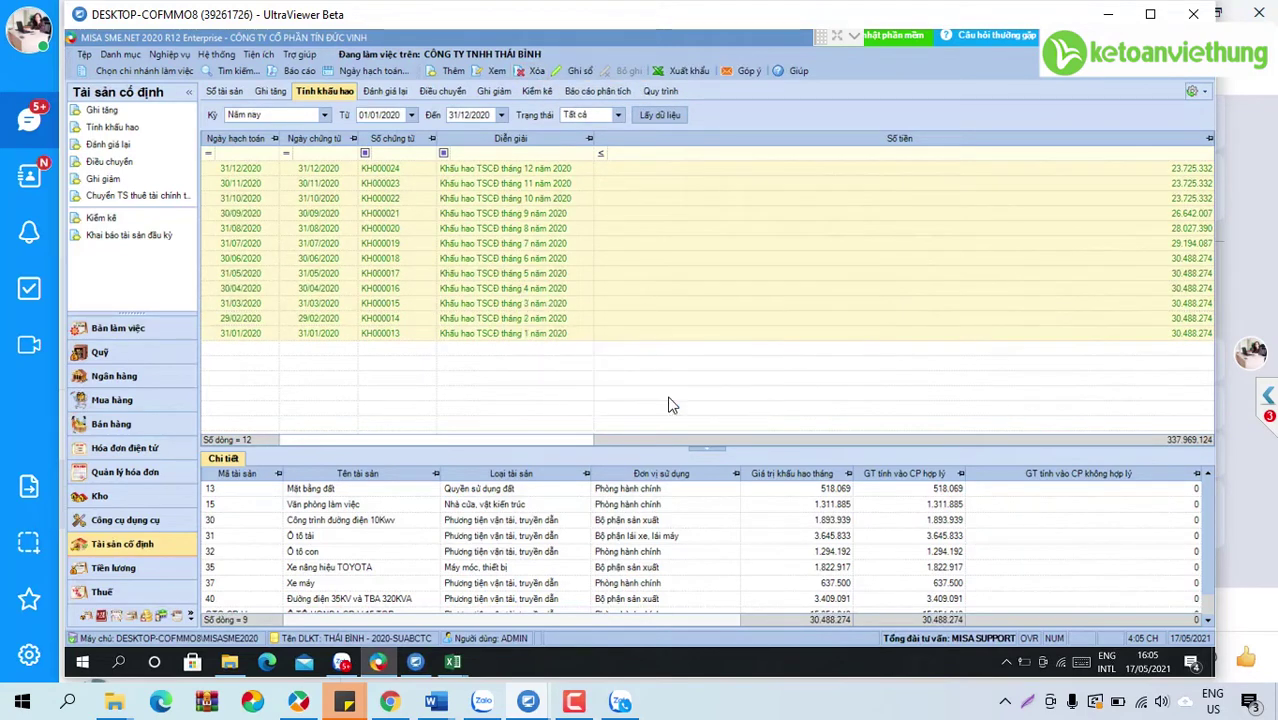
- Review the general information and cost allocation setup of asset OTO CR-V, and the general information of asset 2017
key("ctrl+shift+Tab")
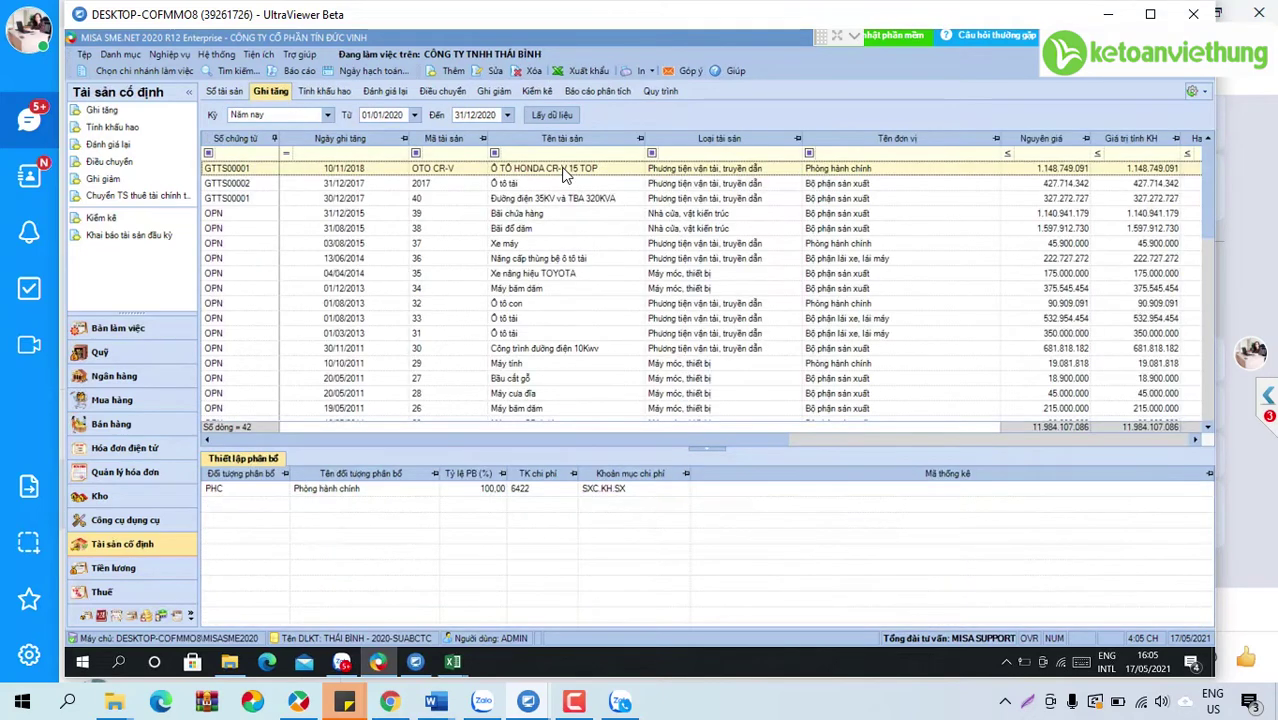
double_click(563, 170)
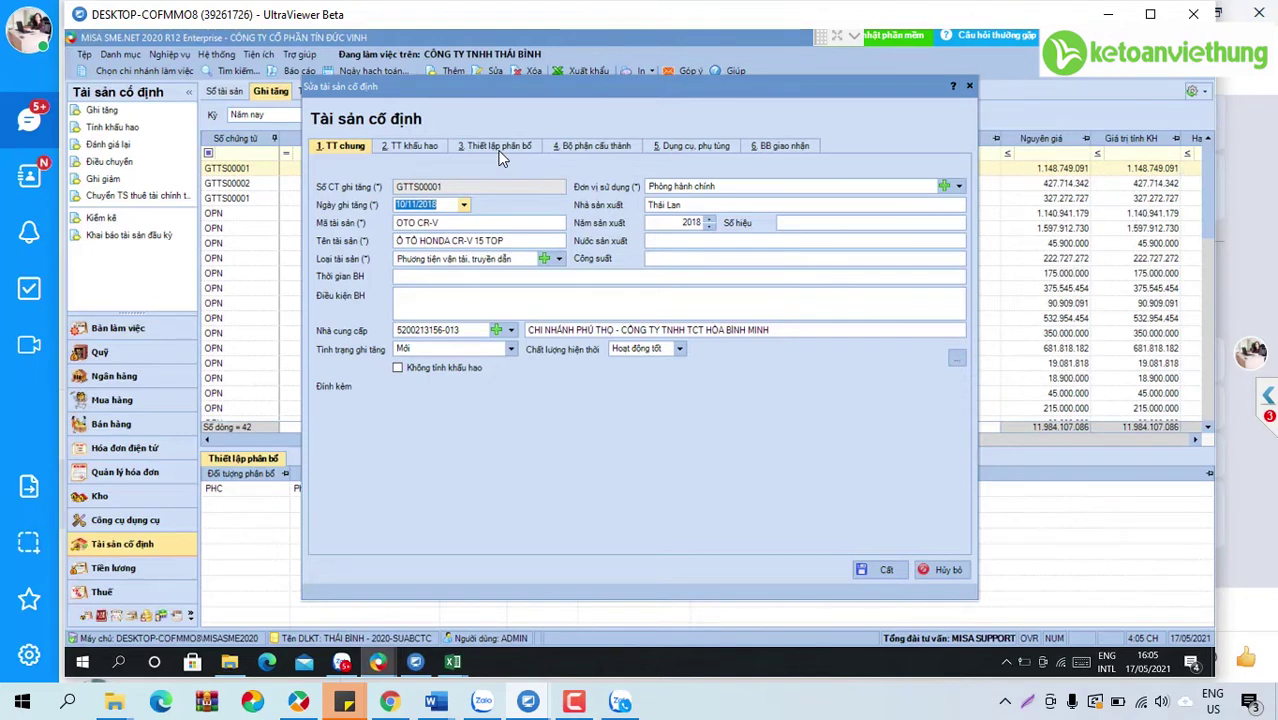
left_click(500, 148)
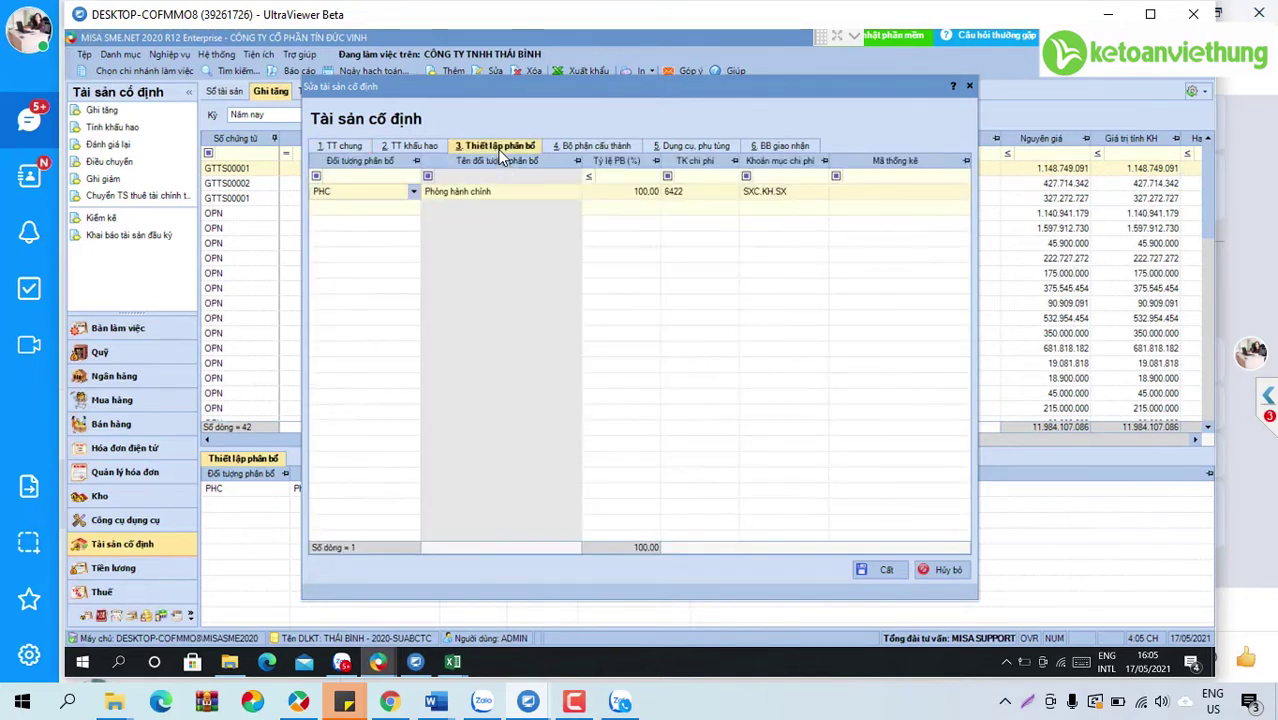
left_click(799, 197)
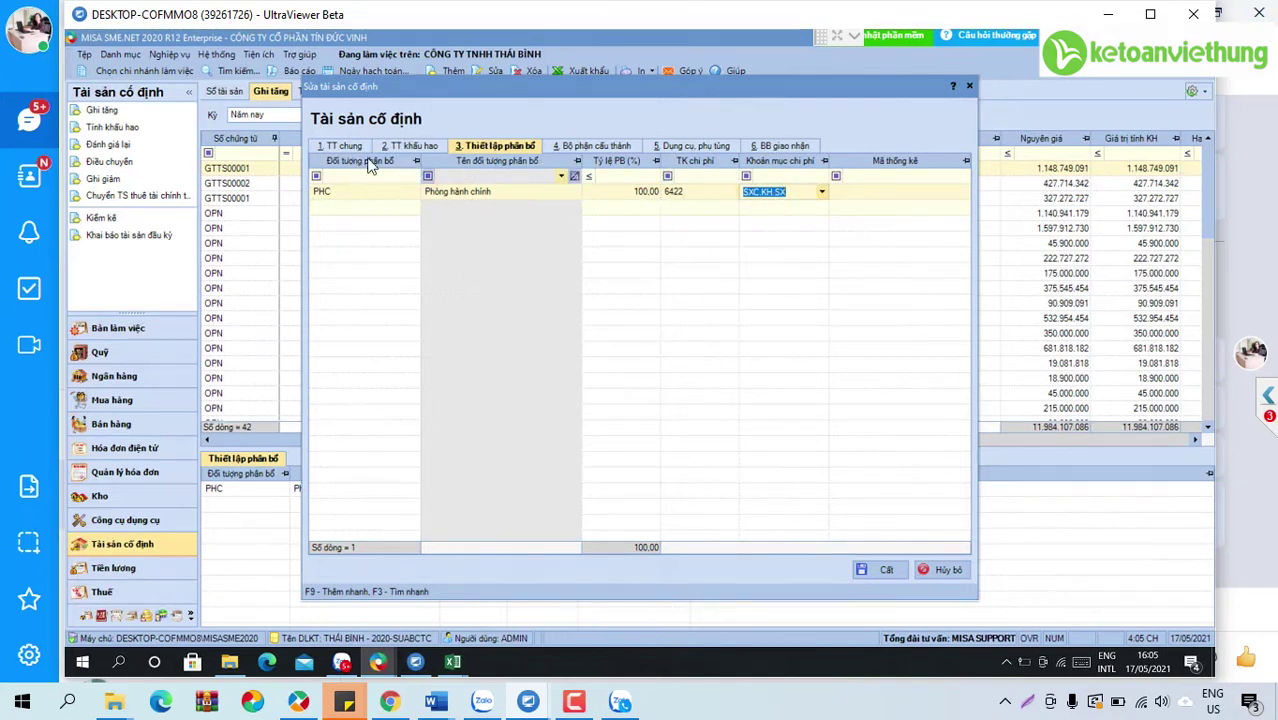
left_click(355, 144)
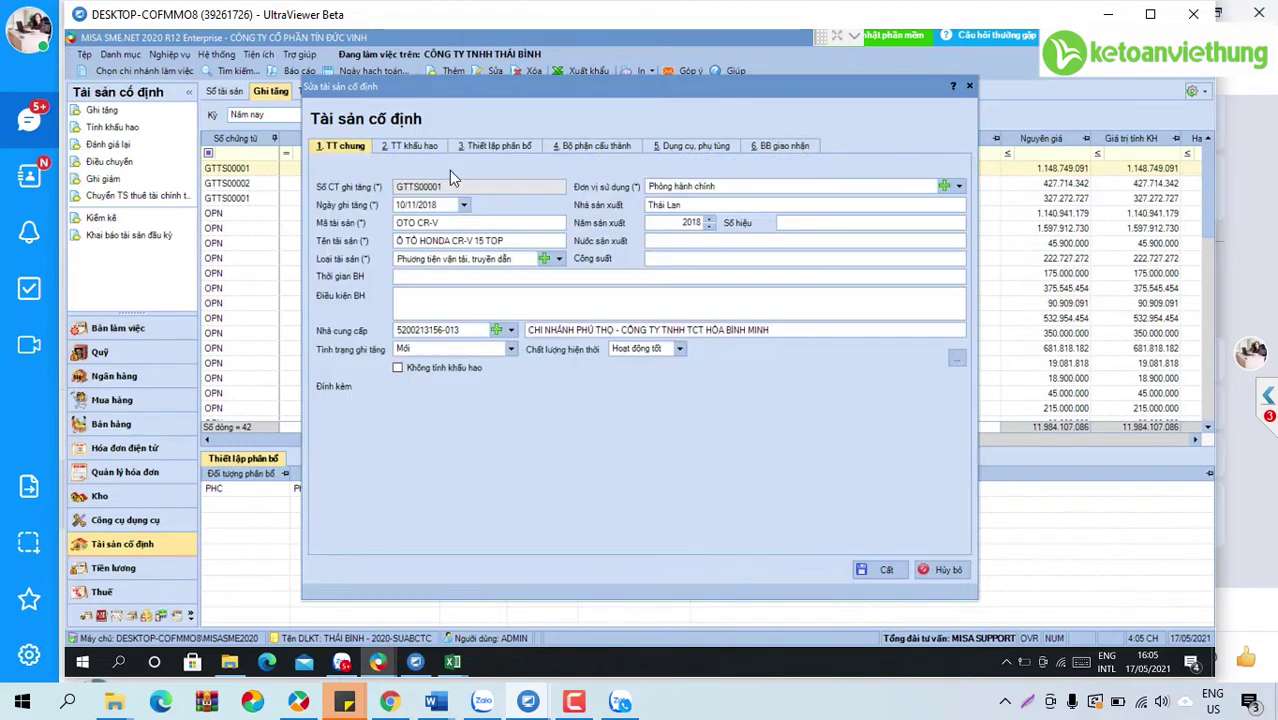
left_click(527, 243)
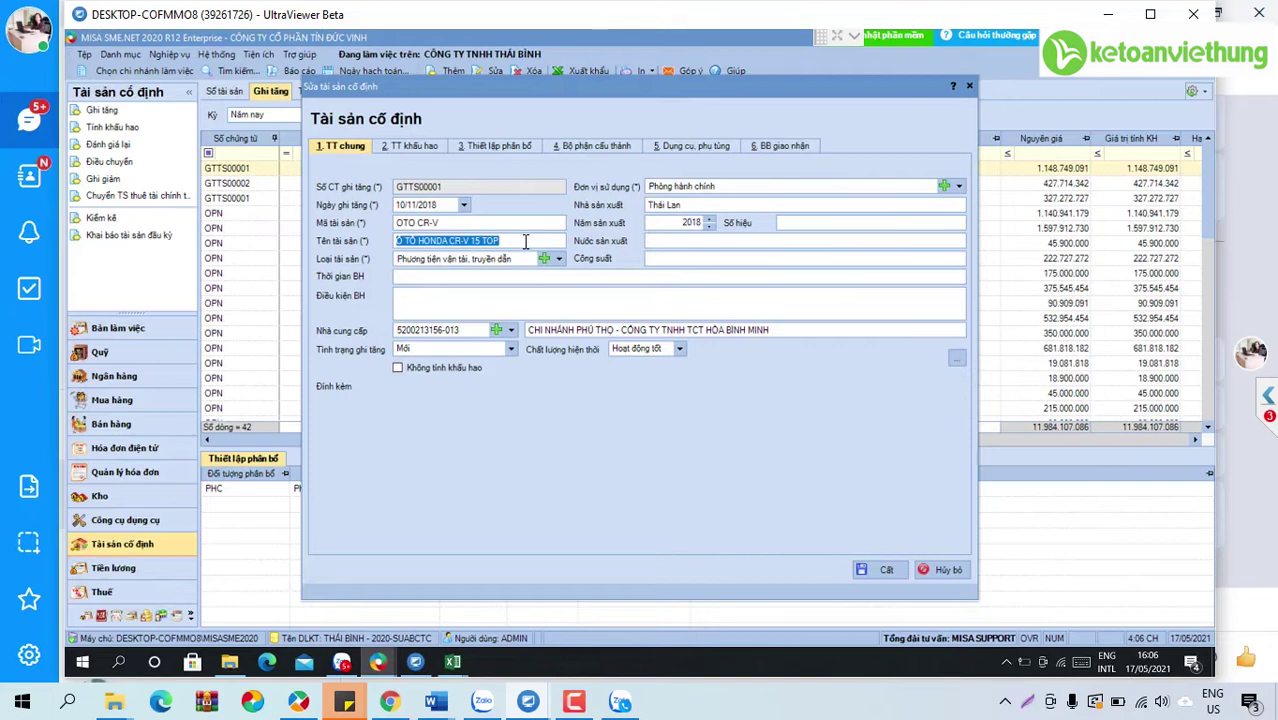
left_click(490, 146)
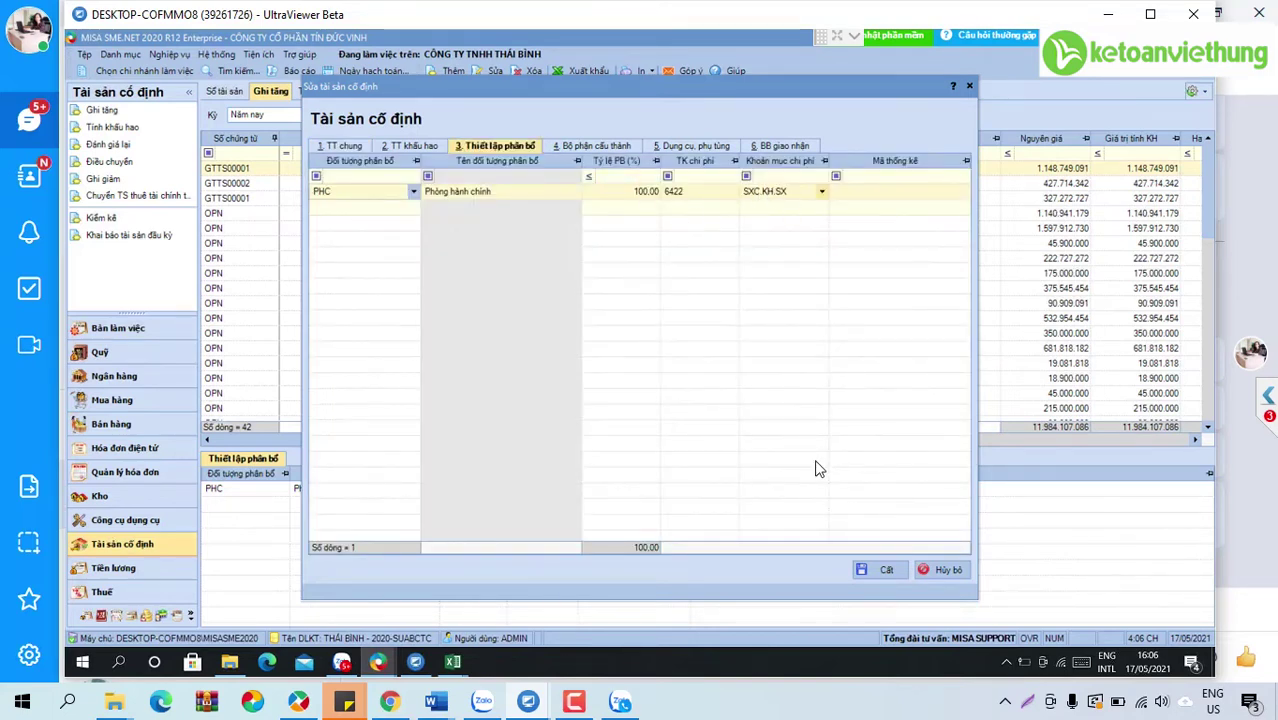
left_click(932, 566)
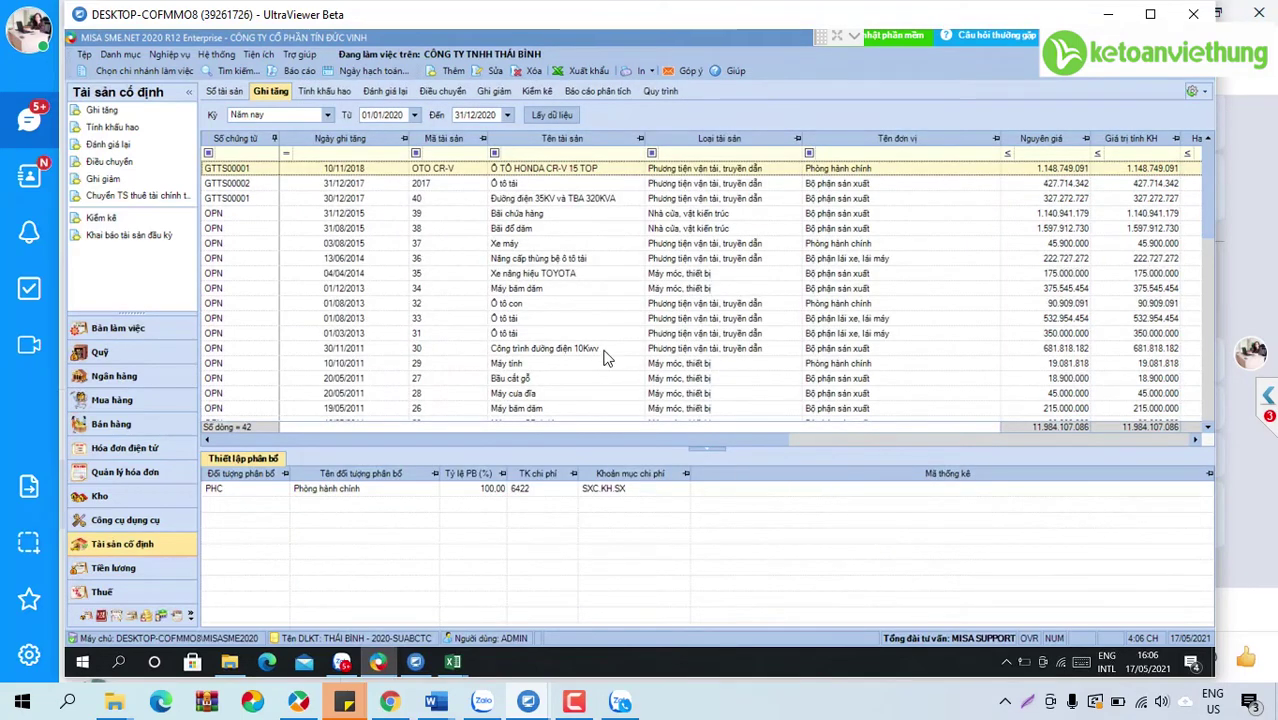
double_click(435, 185)
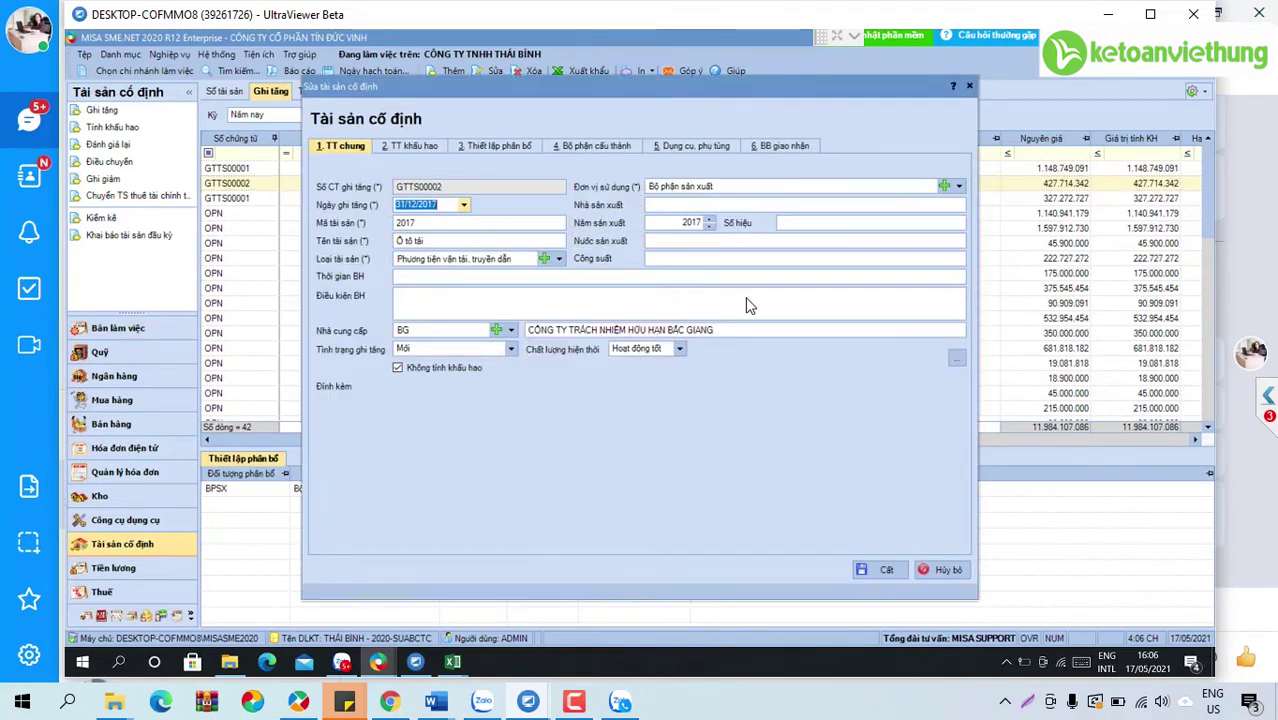
left_click(931, 580)
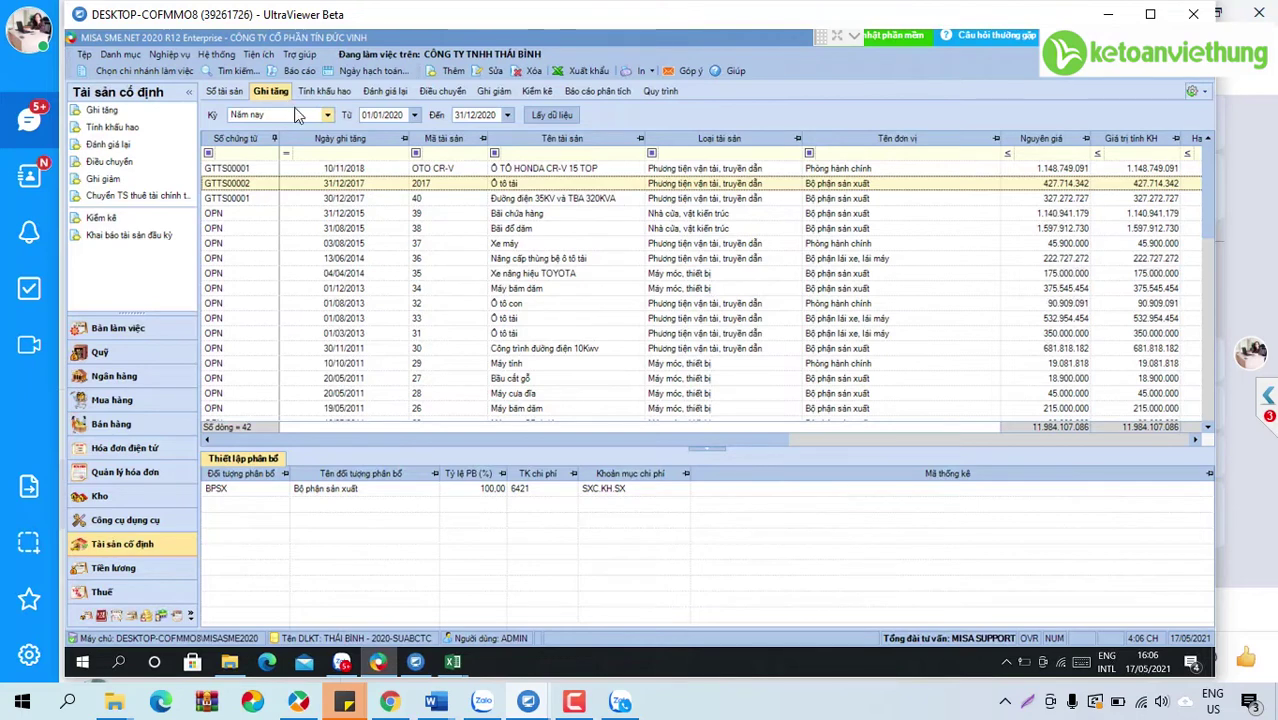
- Create a new fixed asset depreciation calculation for month 1 of 2020
left_click(326, 91)
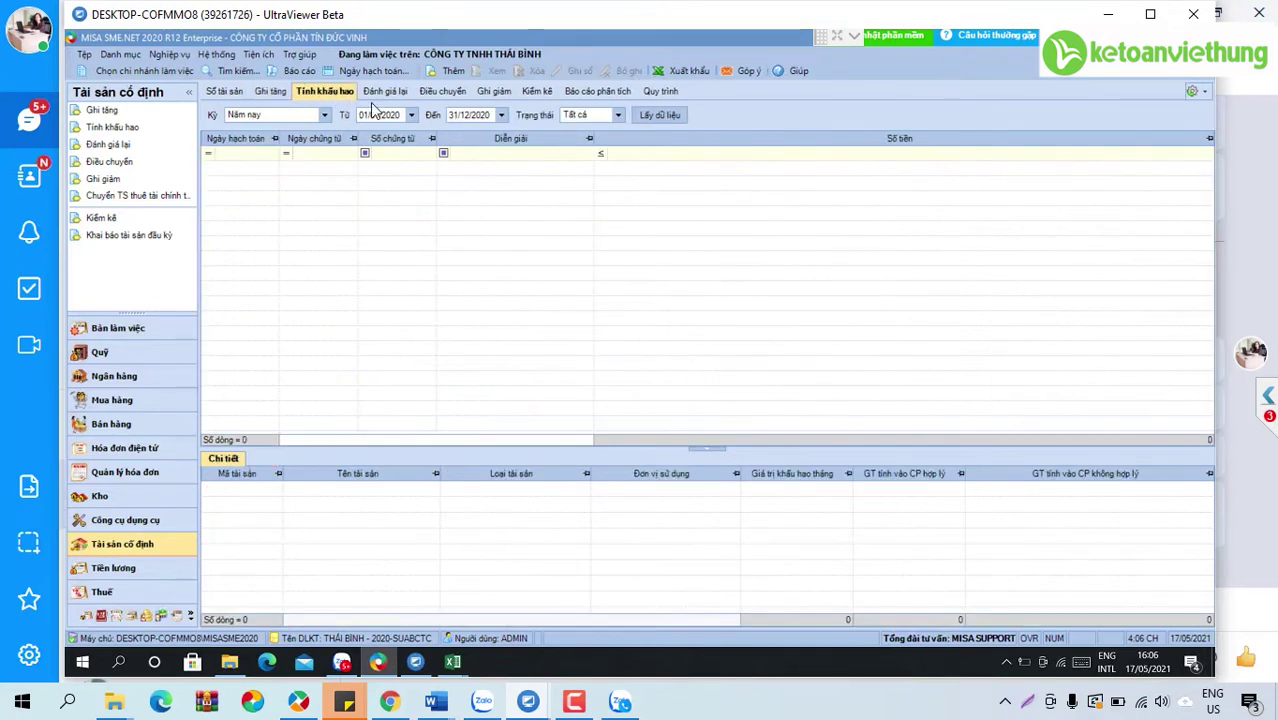
left_click(450, 74)
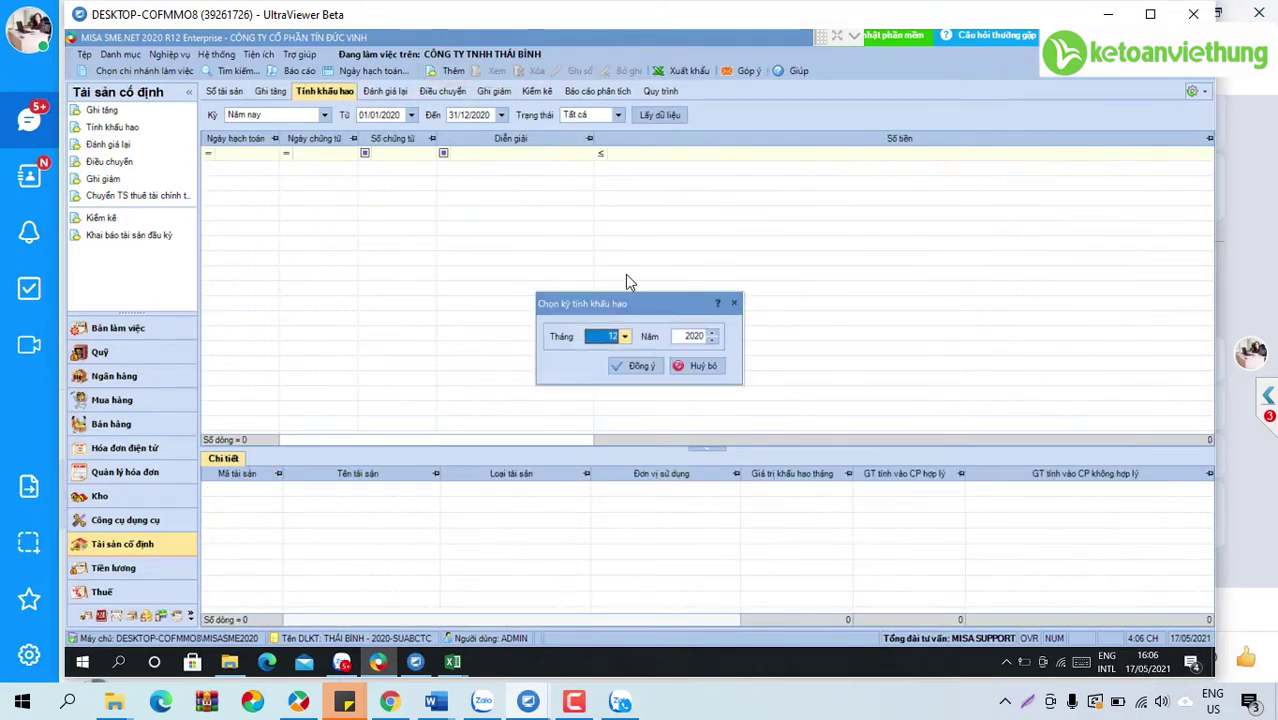
left_click(625, 337)
scroll(627, 378, "up", 2)
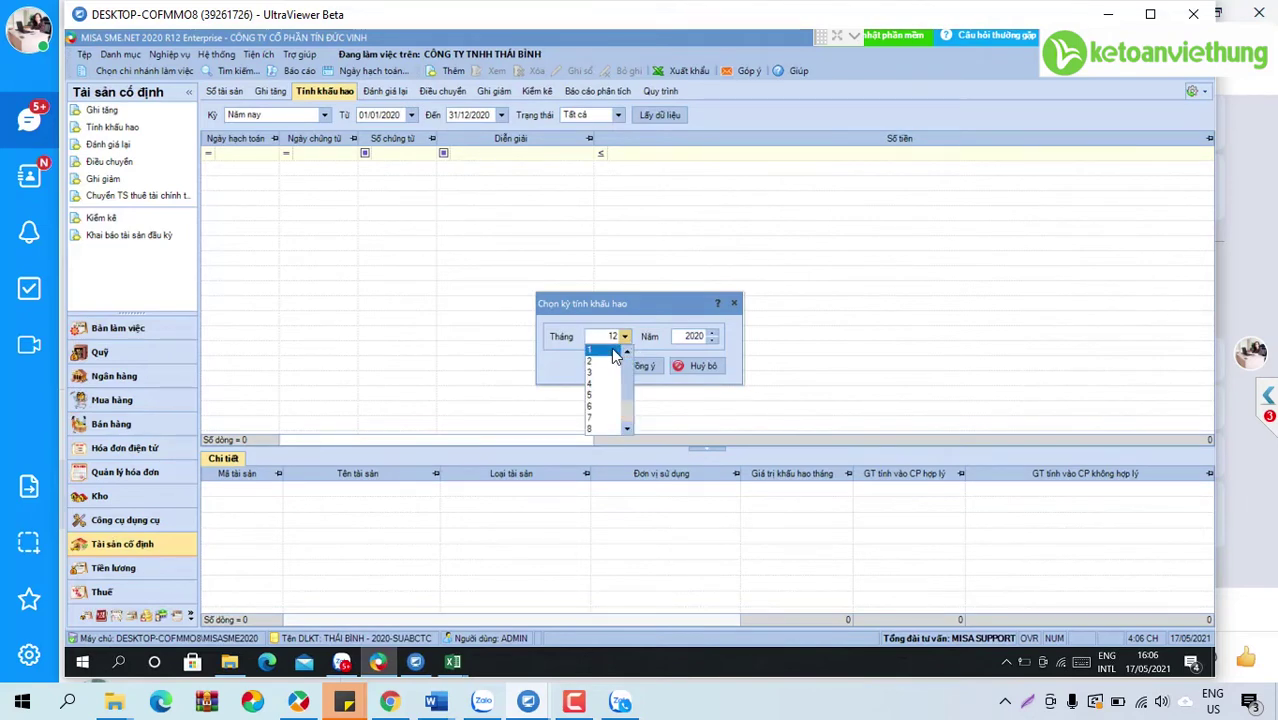
left_click(613, 350)
left_click(642, 364)
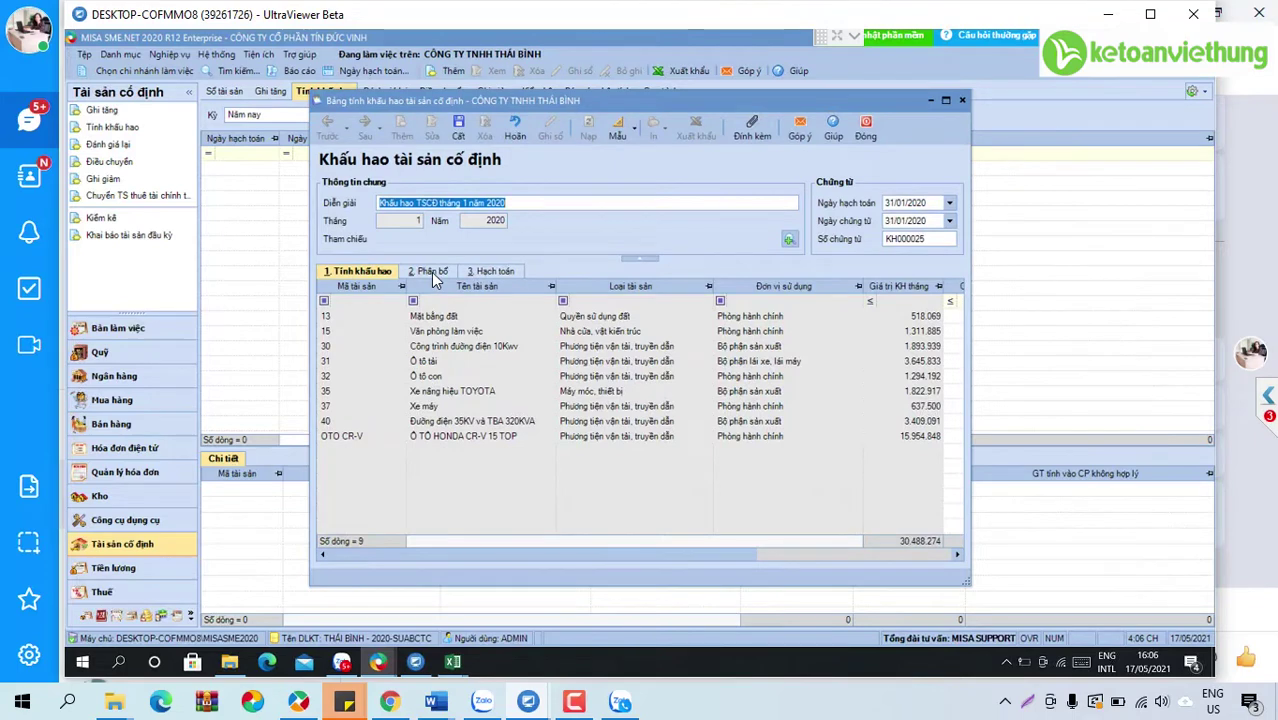
- Add three extra allocation lines for the asset Mặt bằng đất in the maximized depreciation voucher's allocation table
left_click(432, 273)
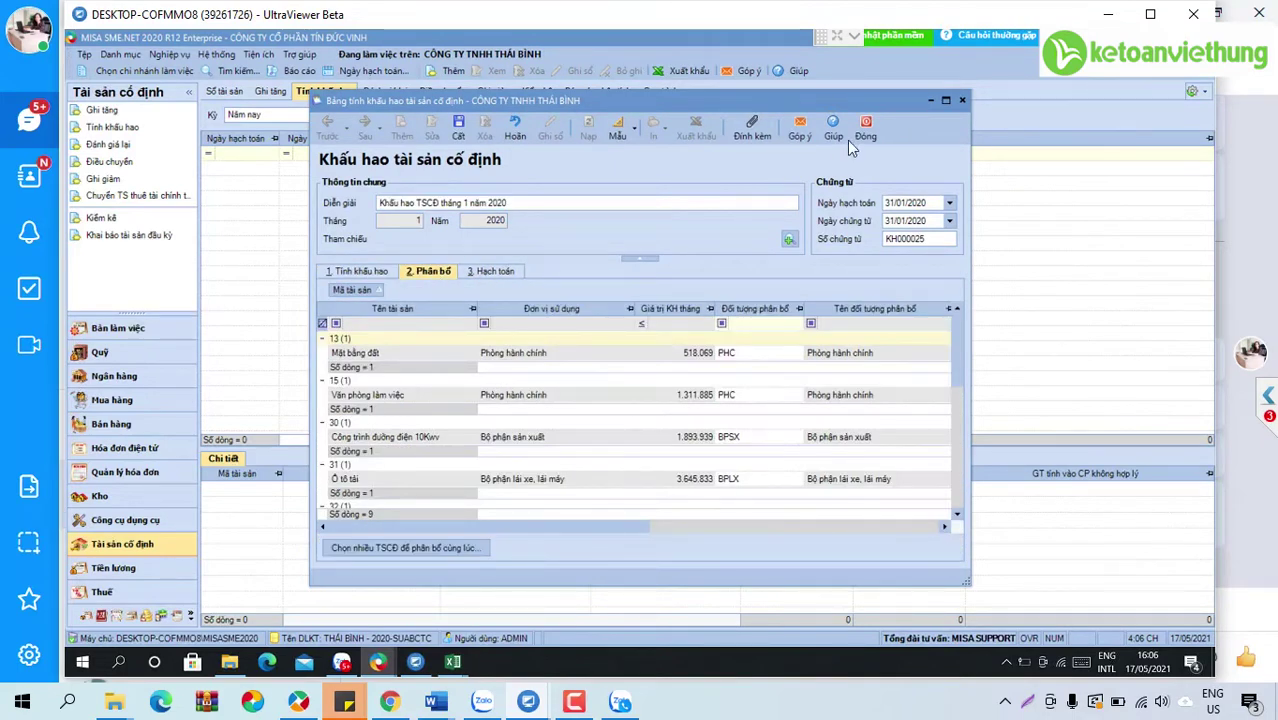
left_click(945, 101)
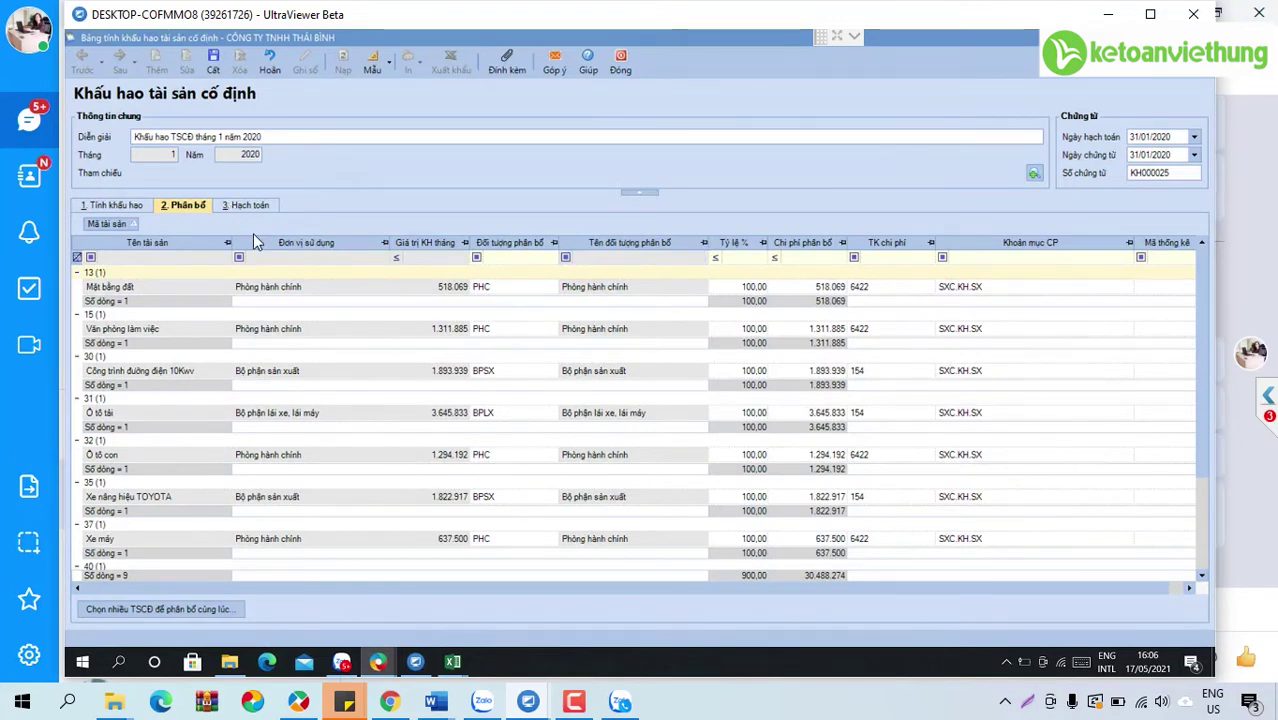
left_click(988, 290)
left_click(990, 291)
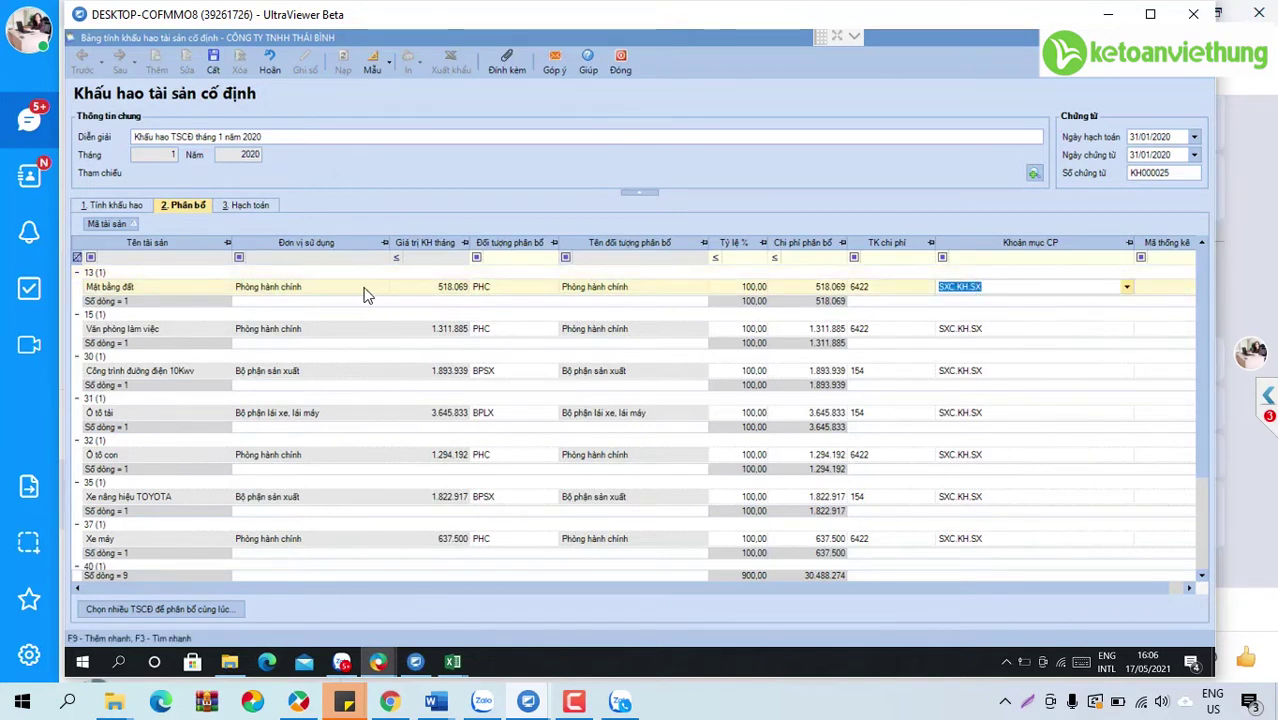
right_click(979, 286)
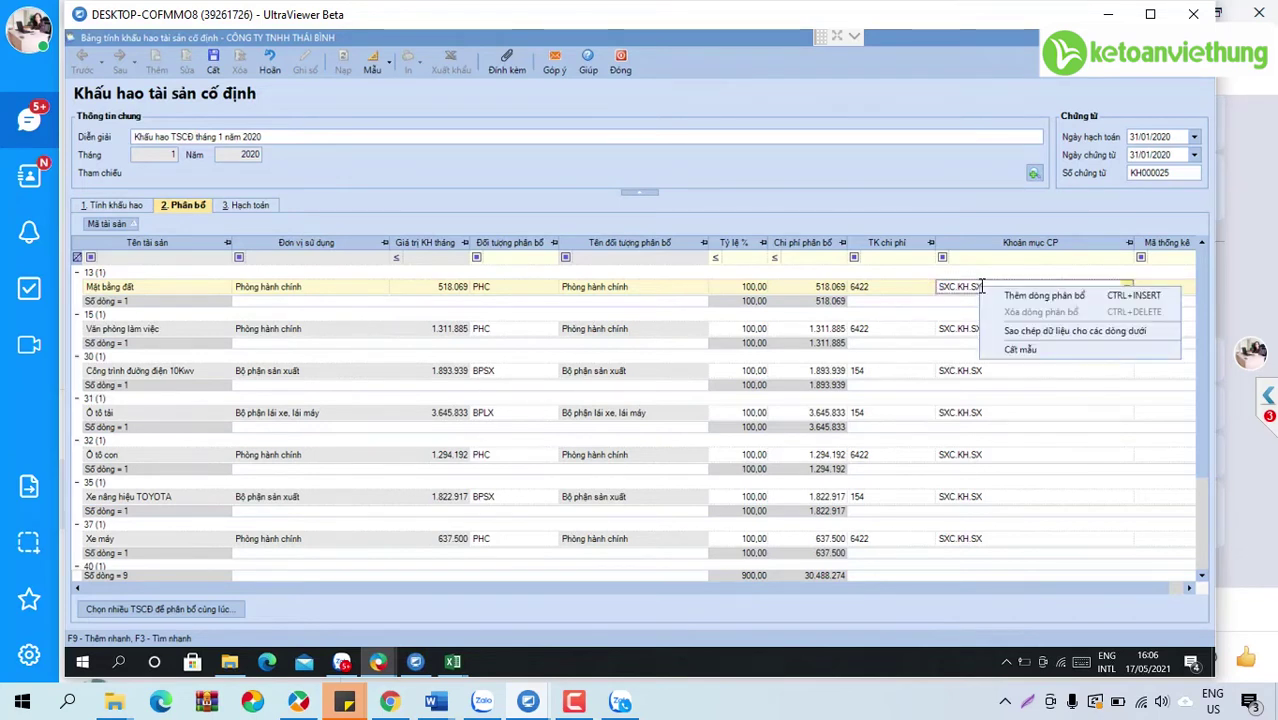
left_click(1040, 296)
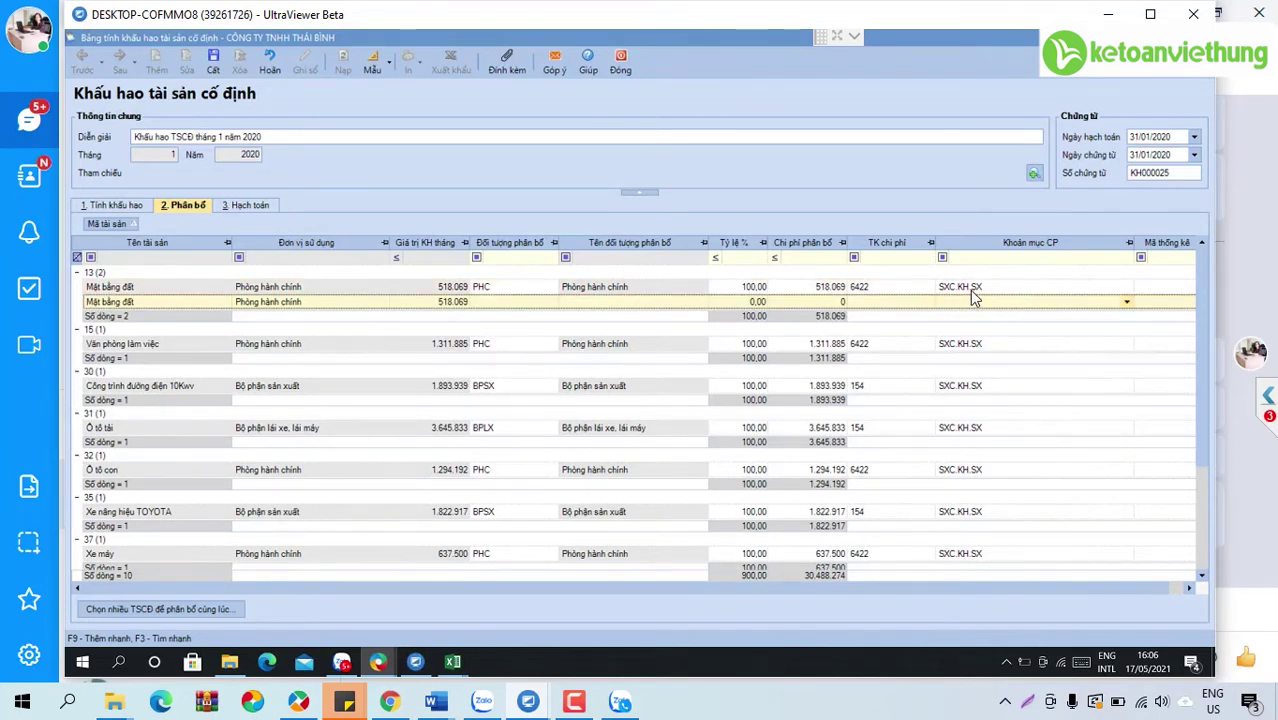
right_click(968, 291)
left_click(1010, 311)
left_click(980, 287)
right_click(980, 287)
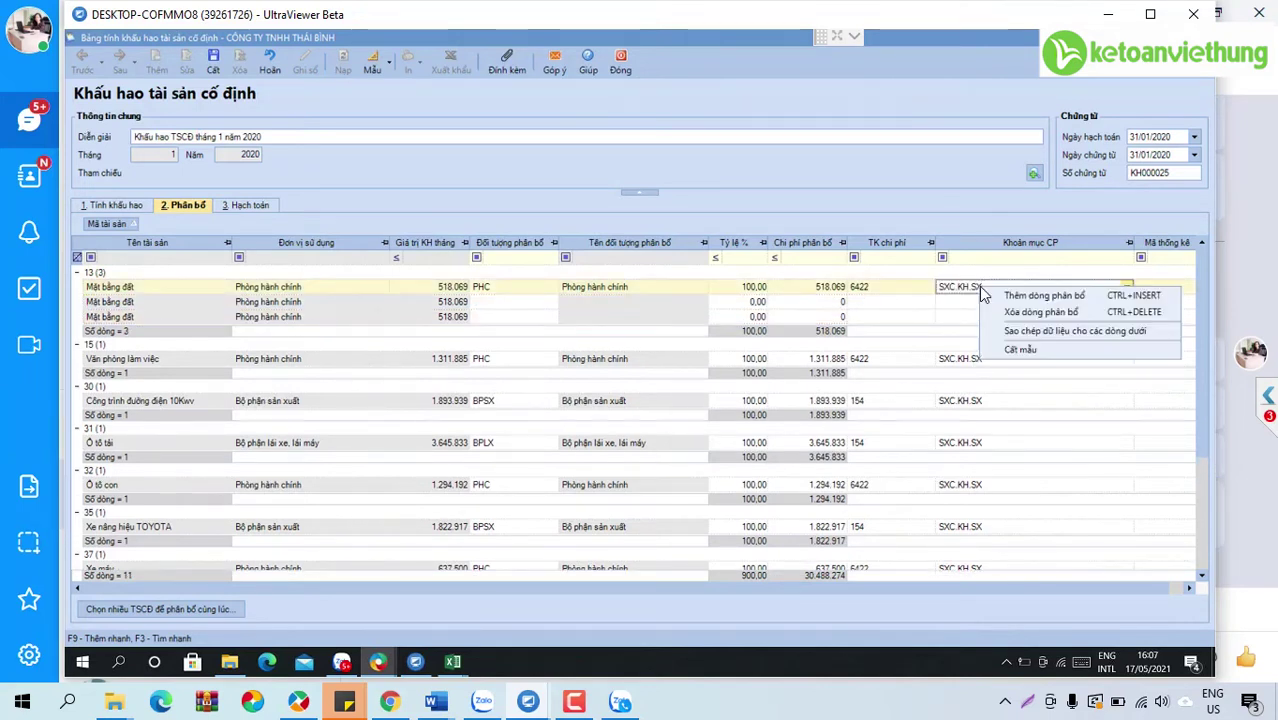
left_click(1006, 297)
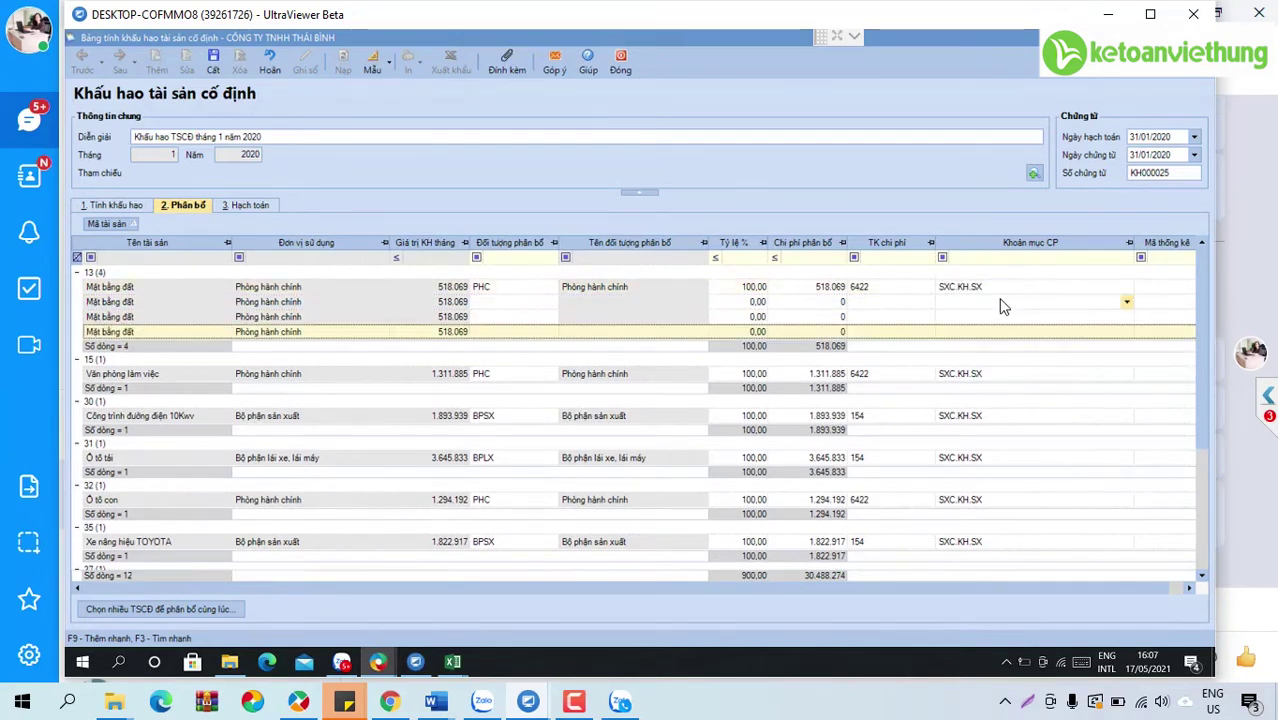
- Clear the expense item (Khoản mục CP) from the PHC allocation line of the asset Mặt bằng đất
left_click(552, 287)
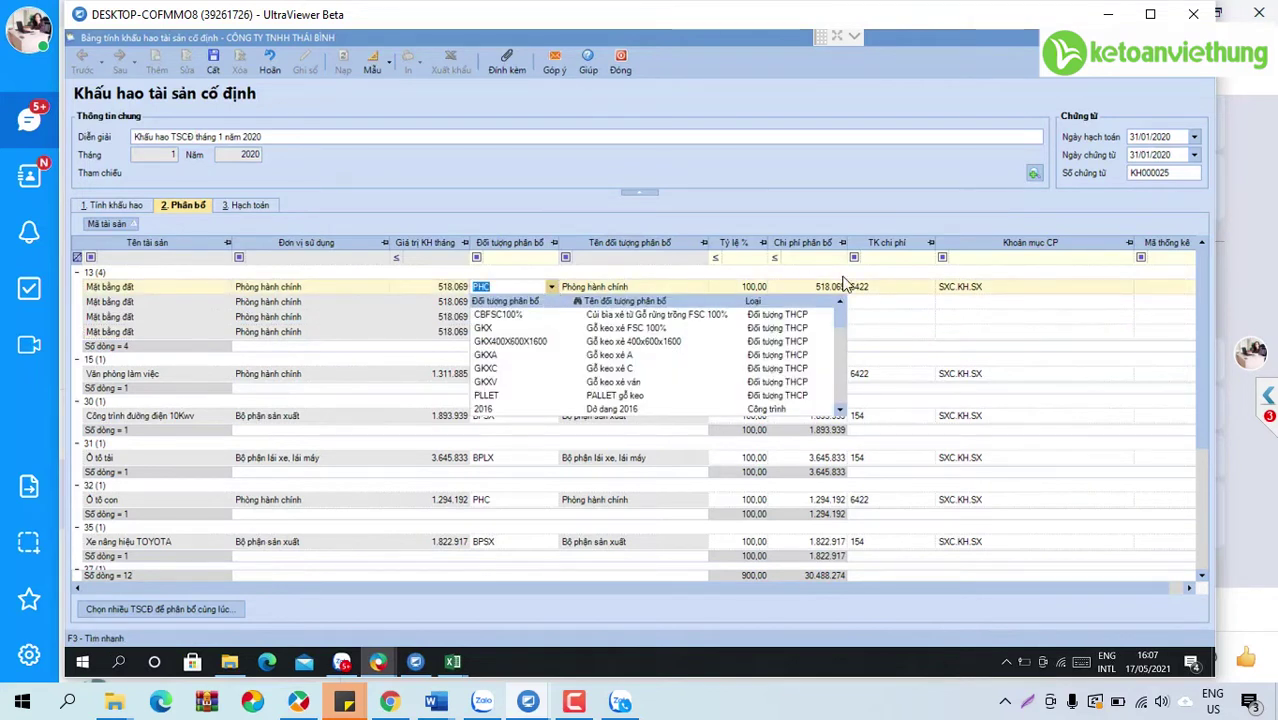
left_click(952, 288)
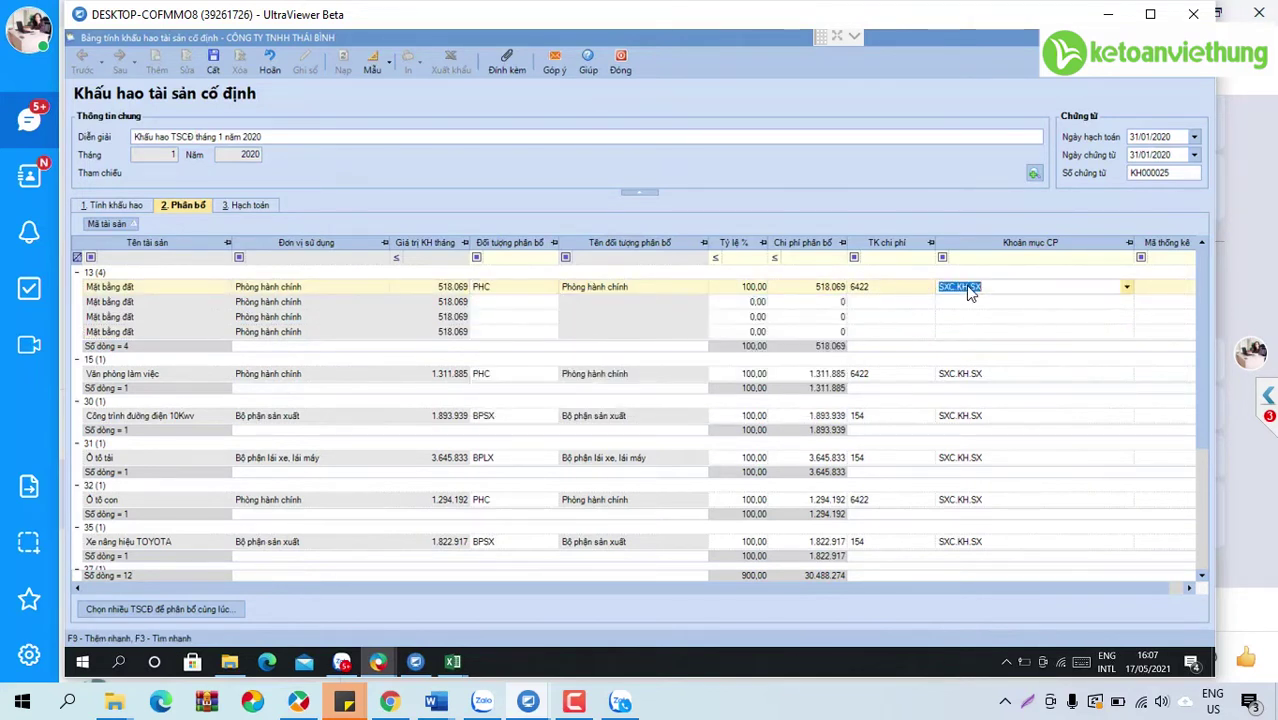
key("BackSpace")
key("Tab")
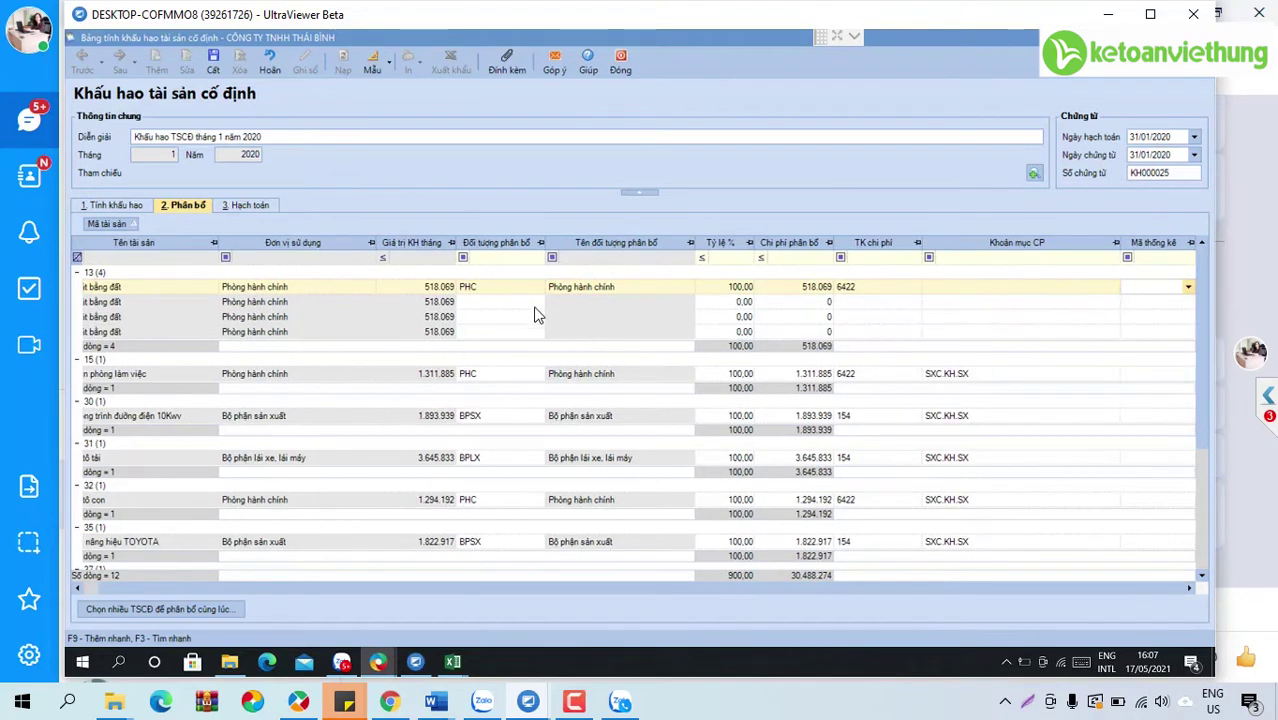
- Set the allocation object of Mặt bằng đất's second allocation line to BP_SX
left_click(537, 303)
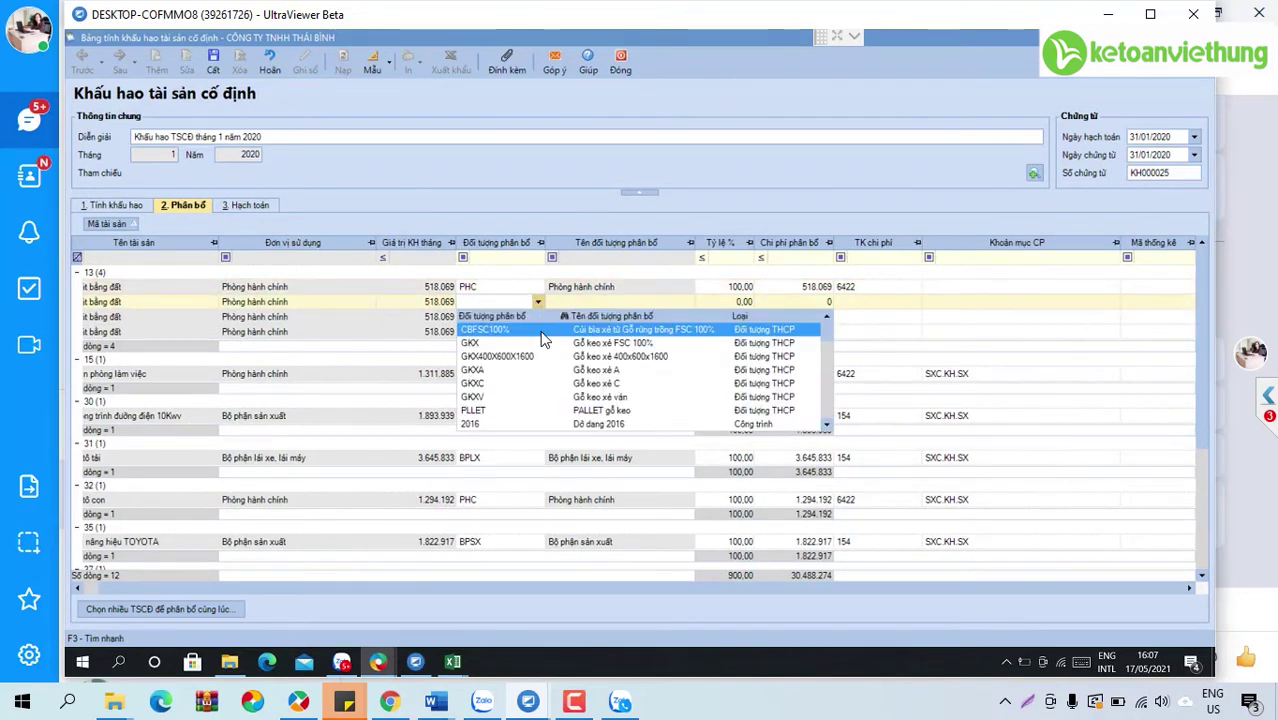
type("sx")
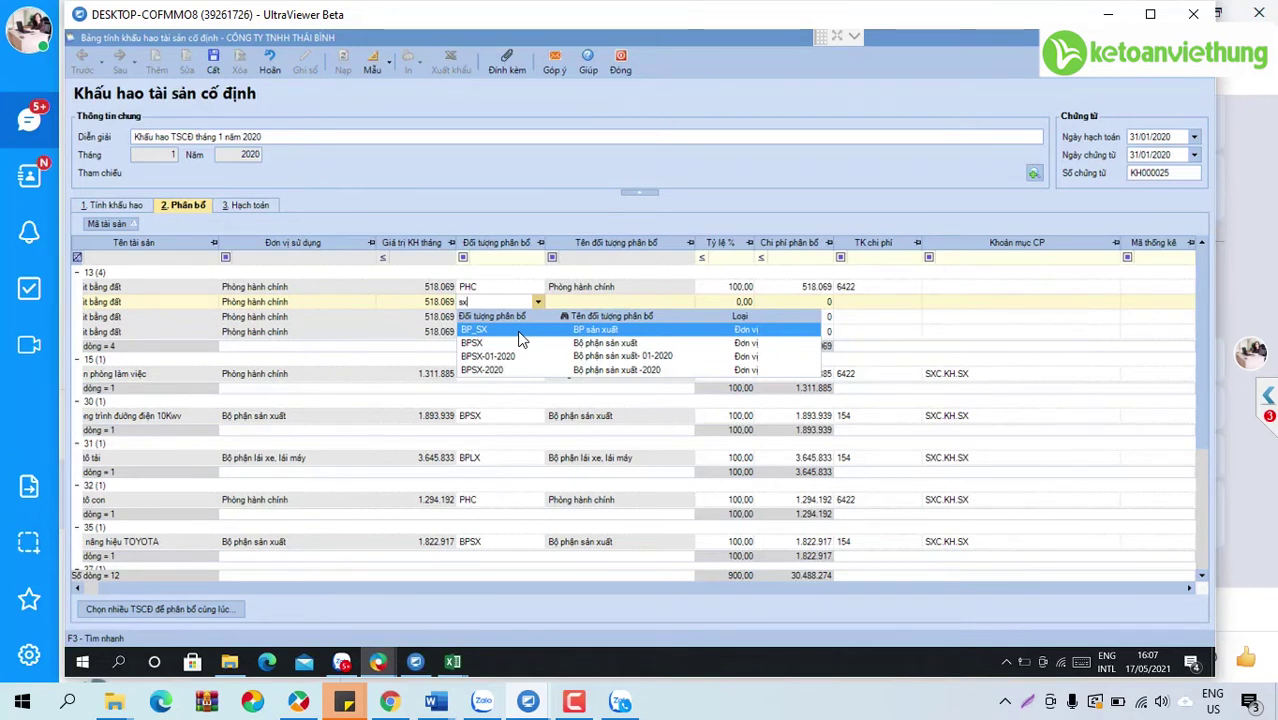
left_click(519, 334)
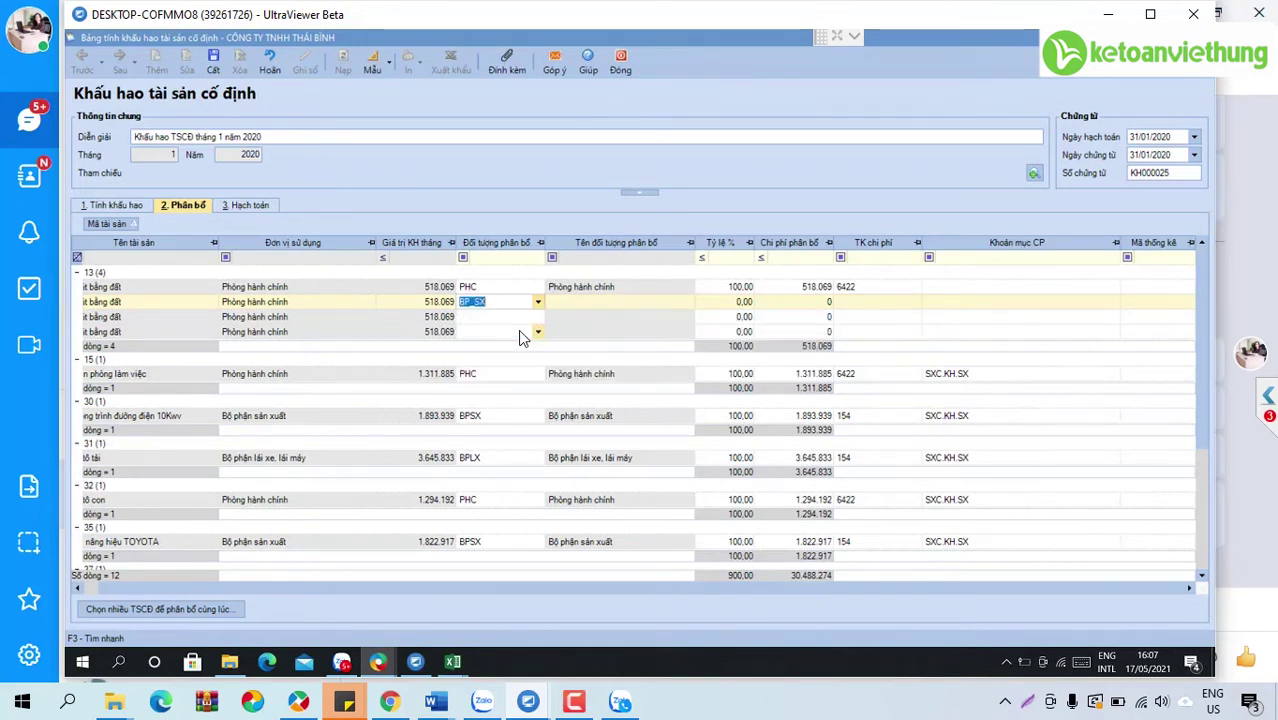
key("Tab")
key("Tab")
key("Tab")
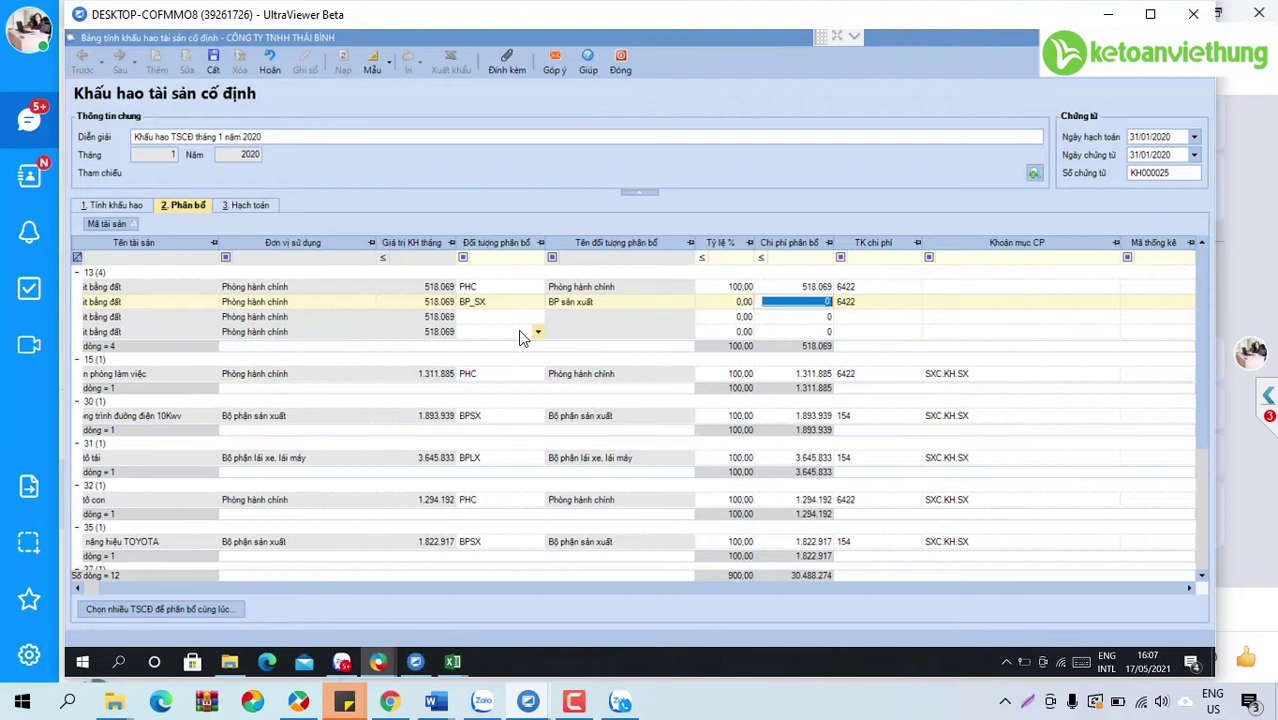
- Assign BP_VC as the allocation object of Mặt bằng đất's third allocation line
left_click(535, 316)
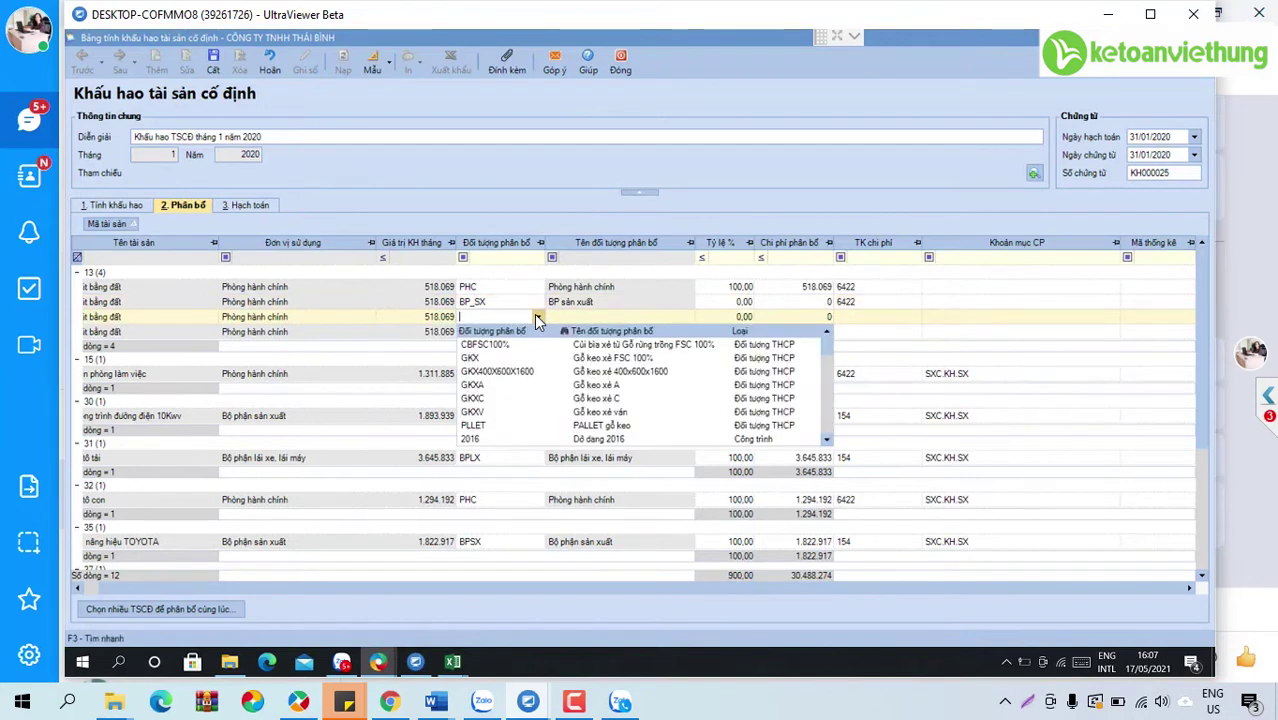
type("BP")
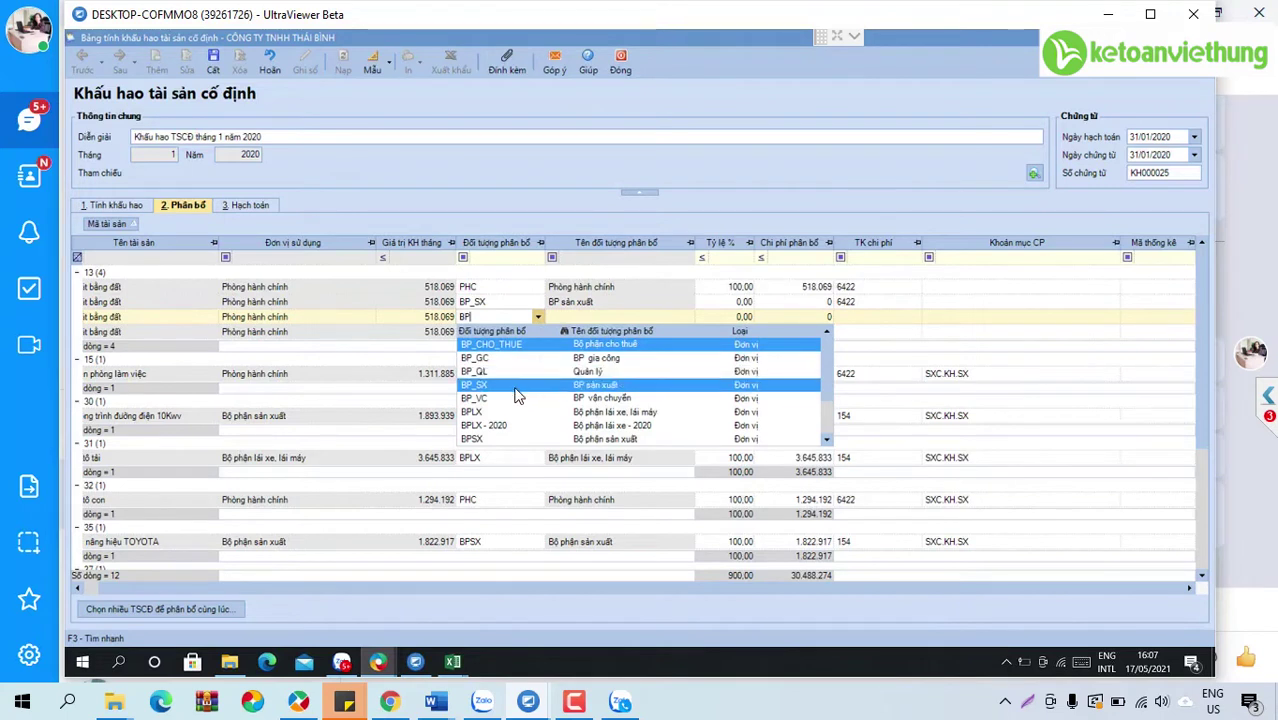
left_click(509, 397)
key("Tab")
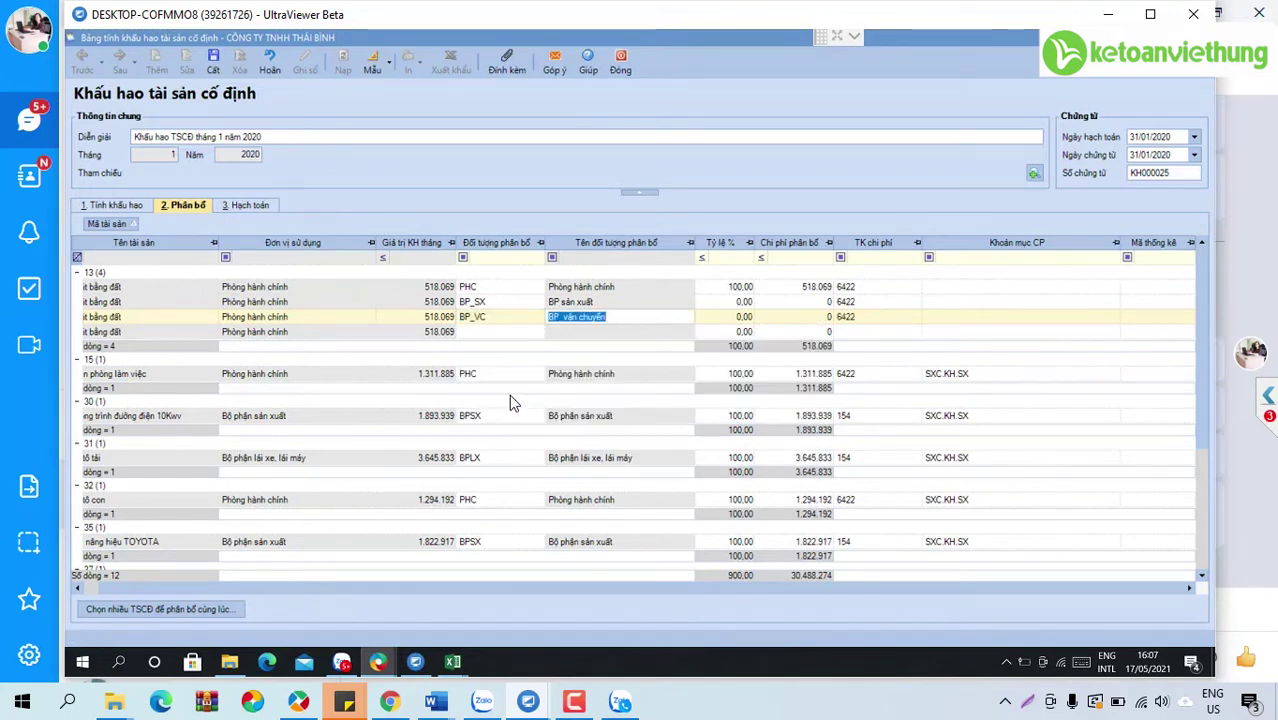
- Assign BP_GC as the allocation object of Mặt bằng đất's fourth allocation line
left_click(537, 330)
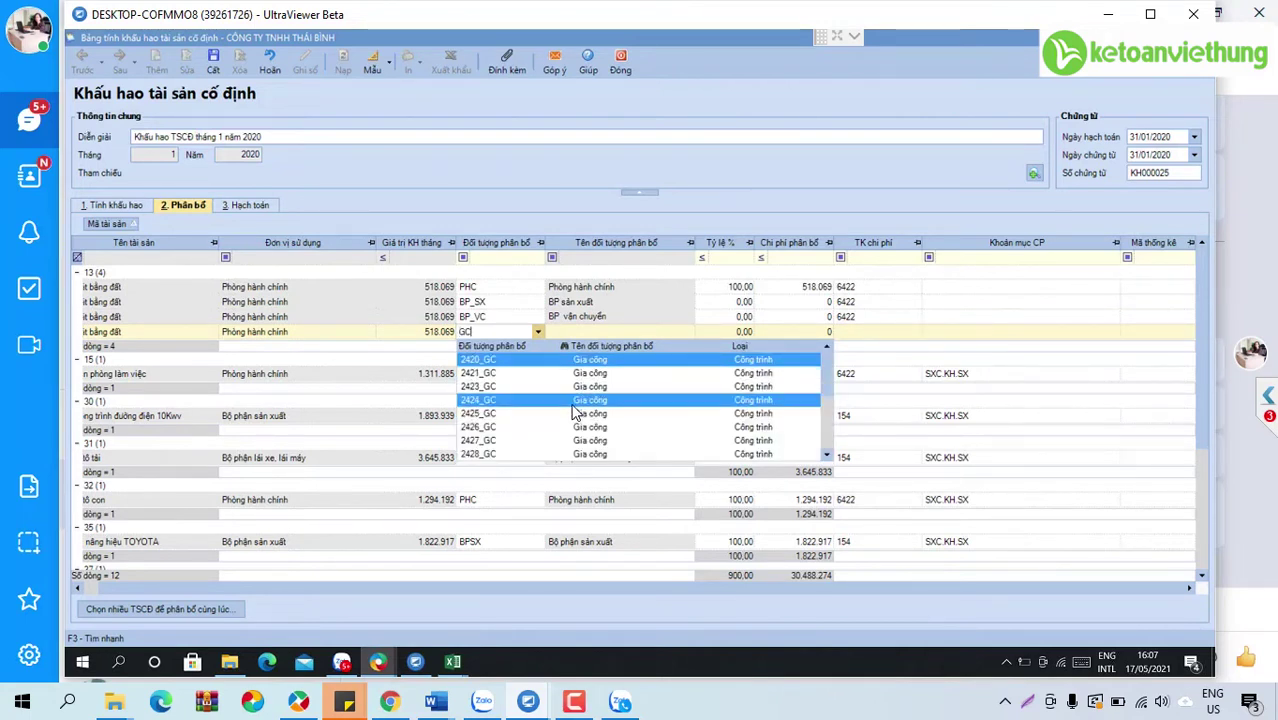
scroll(575, 405, "down", 2)
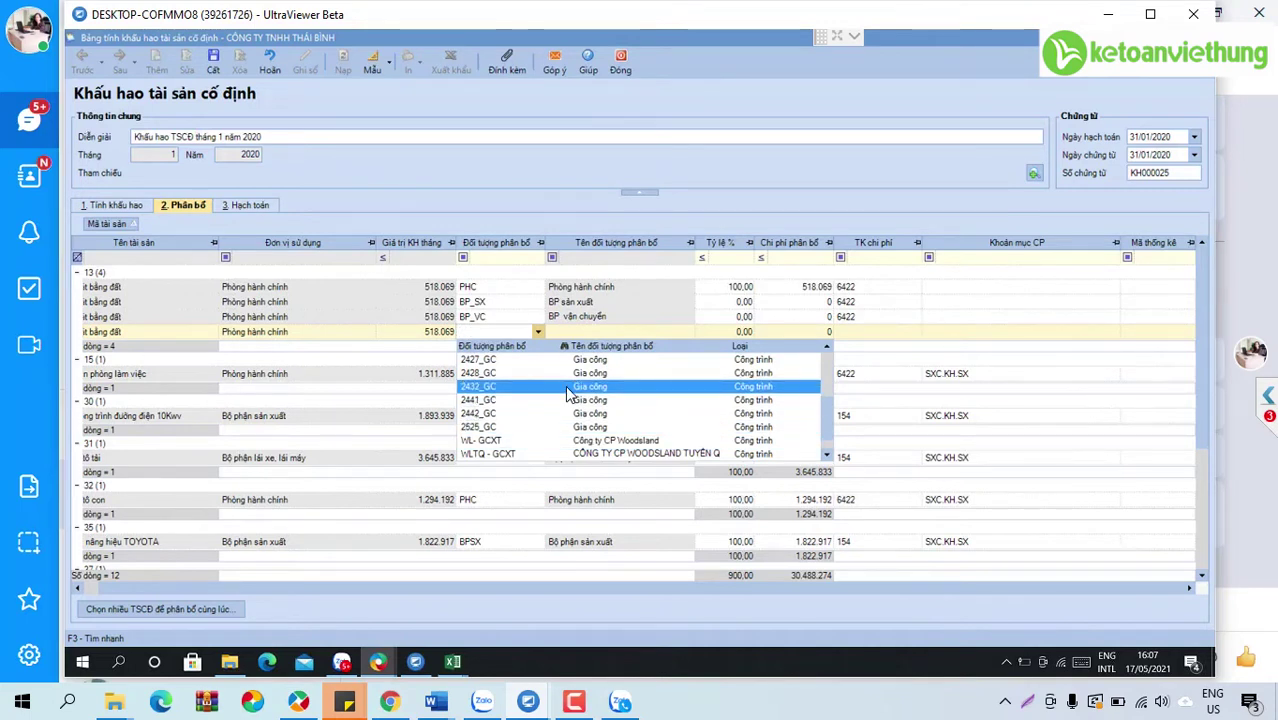
type("BP_")
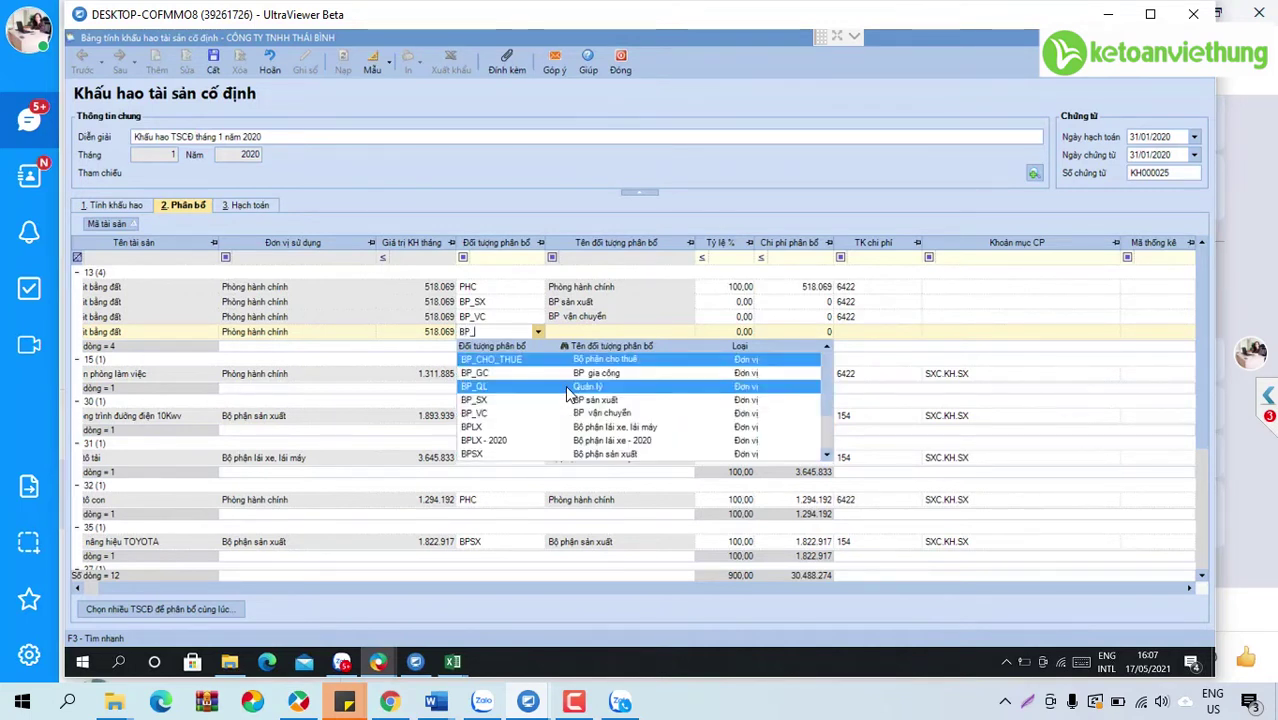
type("GC")
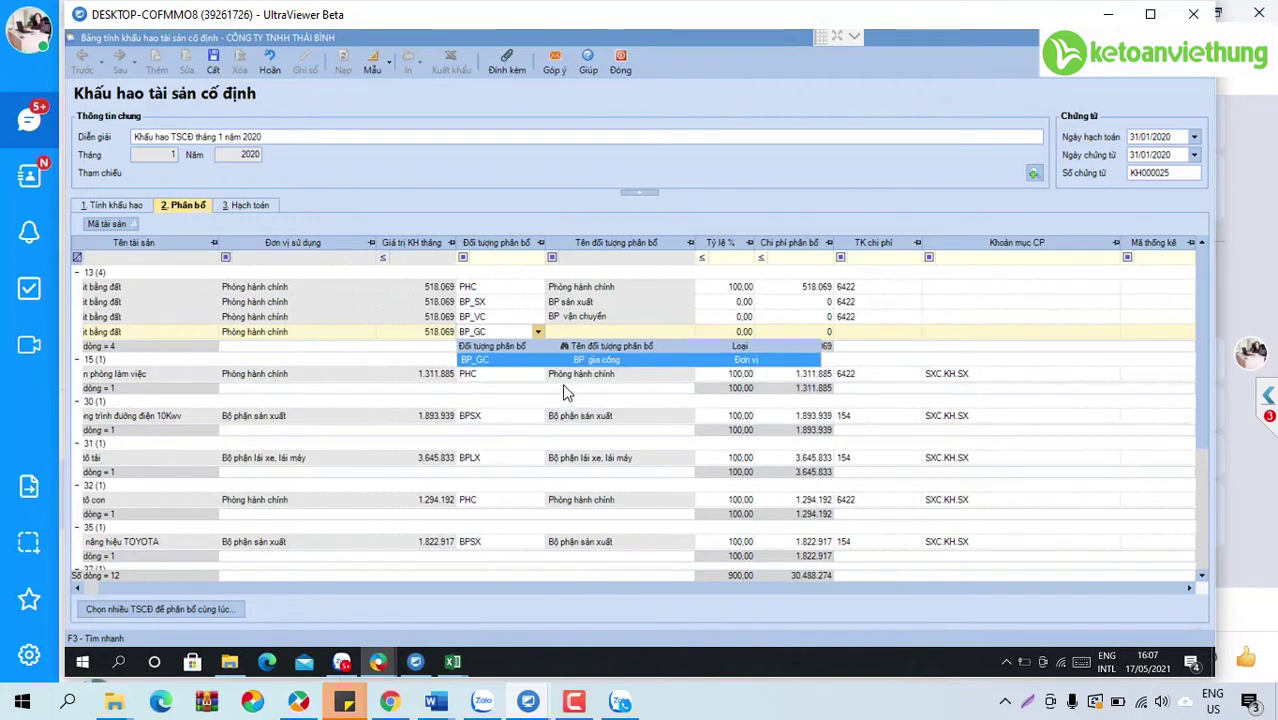
left_click(505, 362)
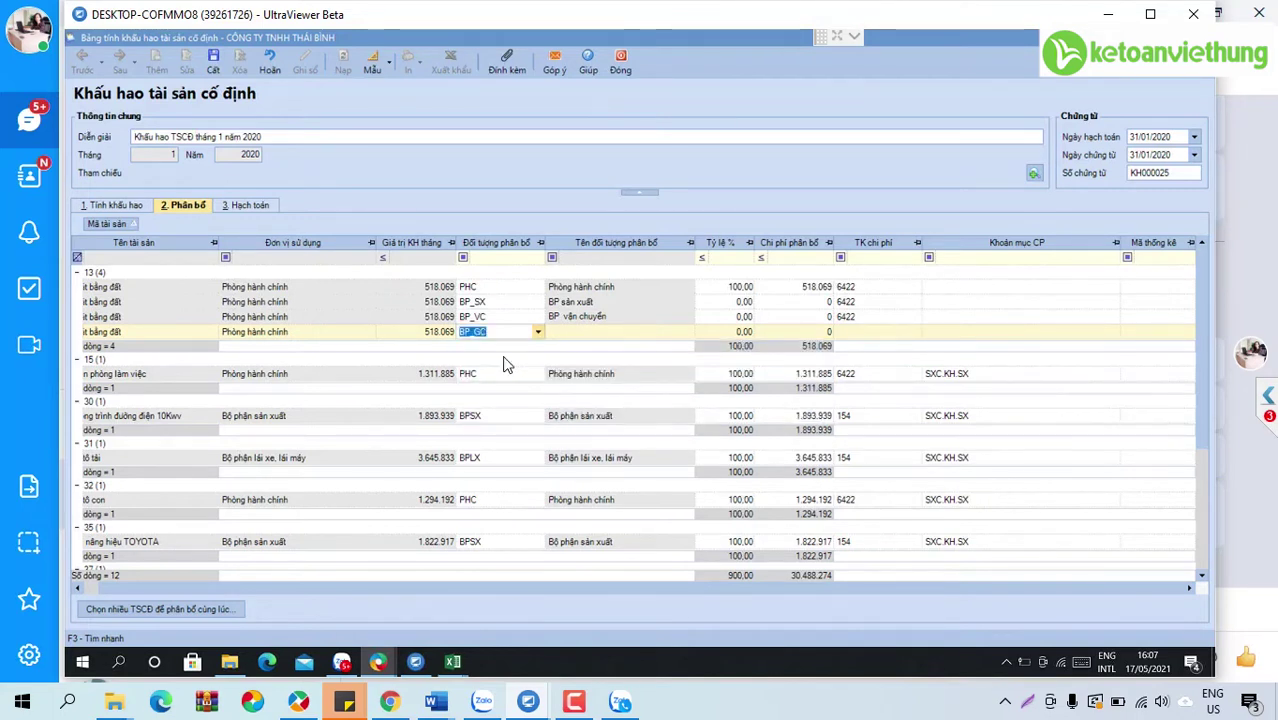
key("Tab")
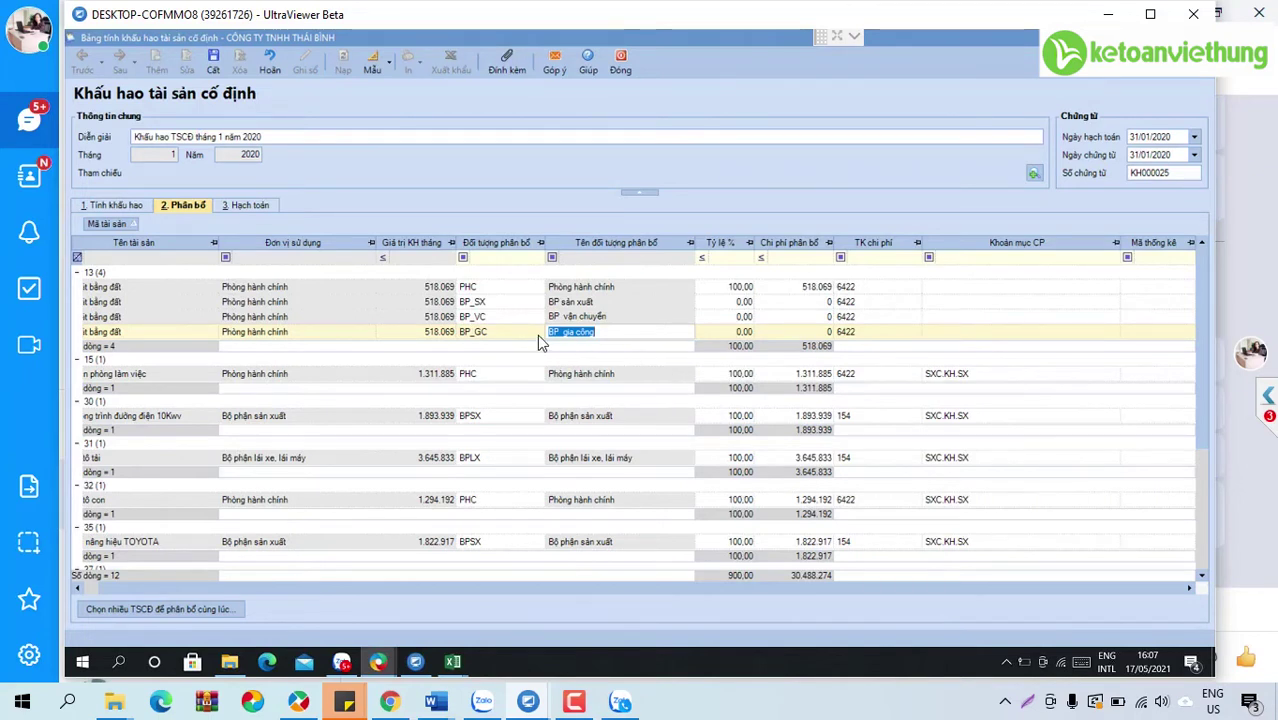
- Set Mặt bằng đất's allocation rates to 10% for PHC, 20% for BP_SX, 30% for BP_VC and 40% for BP_GC
left_click(741, 291)
type("10")
key("Tab")
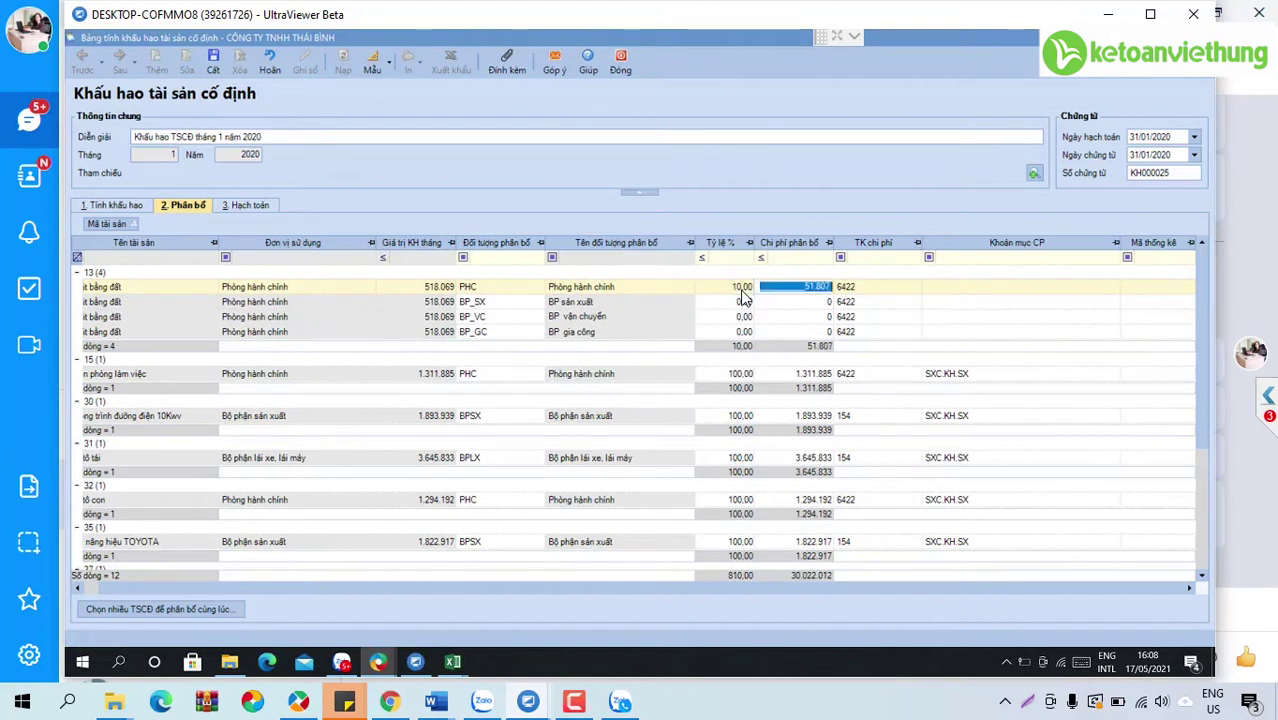
left_click(737, 302)
type("20")
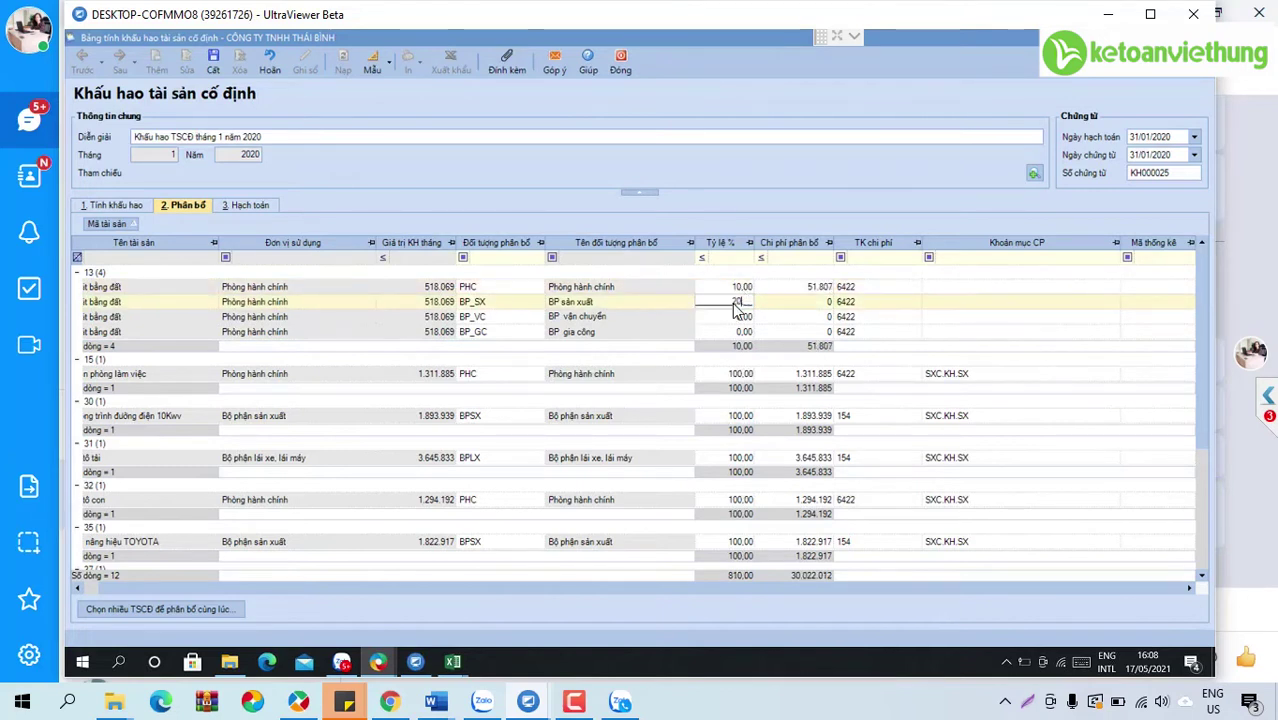
key("Tab")
left_click(736, 317)
type("30")
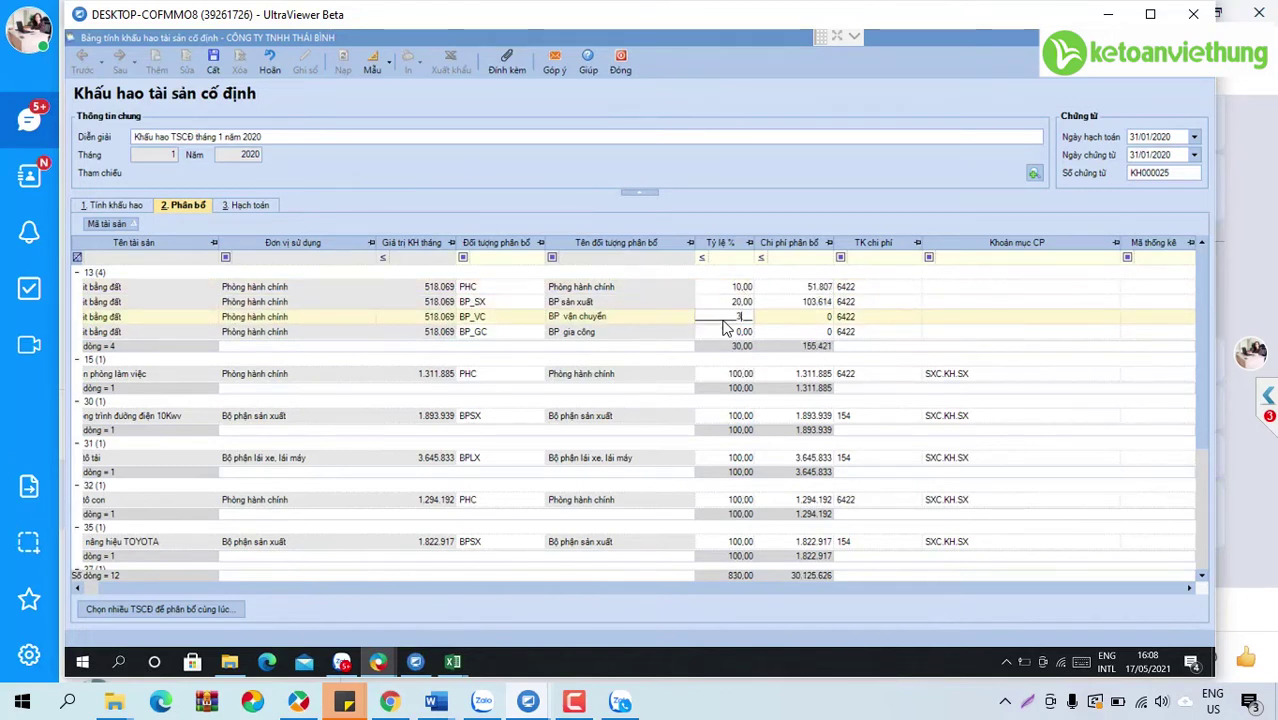
key("Tab")
left_click(741, 333)
type("40")
key("Tab")
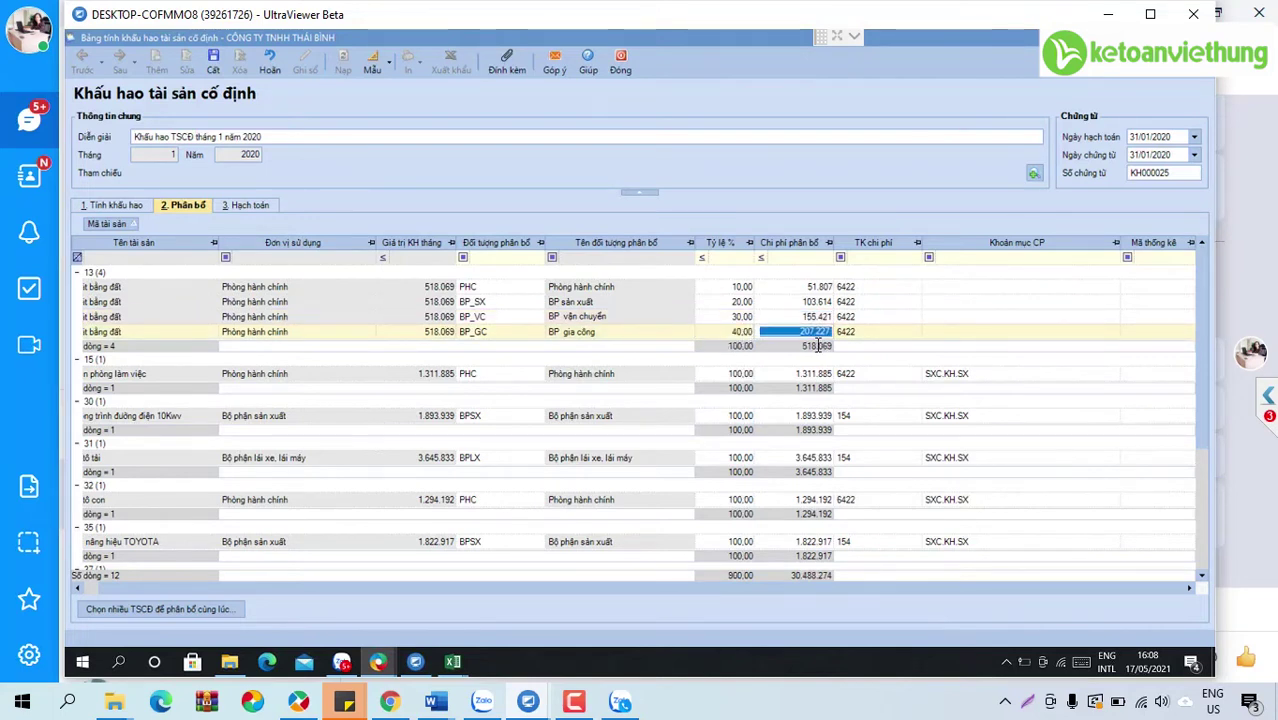
- Replace the allocation object of Mặt bằng đất's first allocation line with BP_QL
left_click(482, 287)
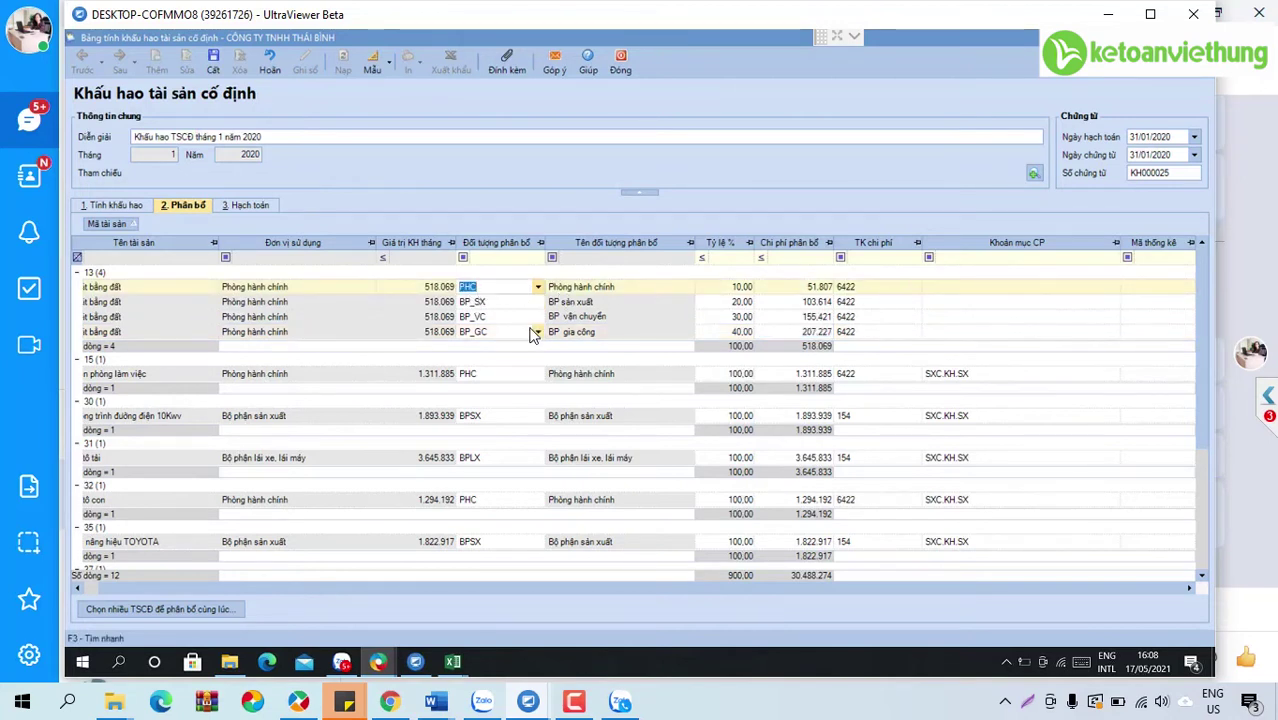
type("BP_")
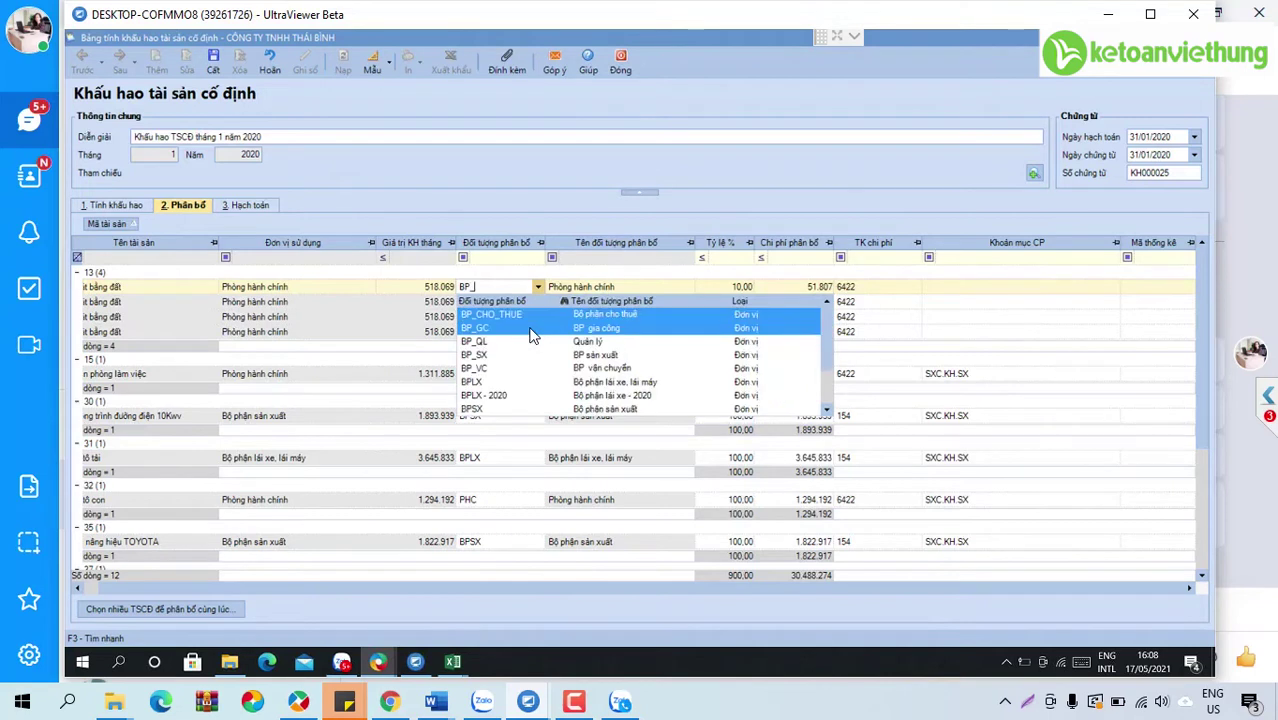
type("QL")
key("Return")
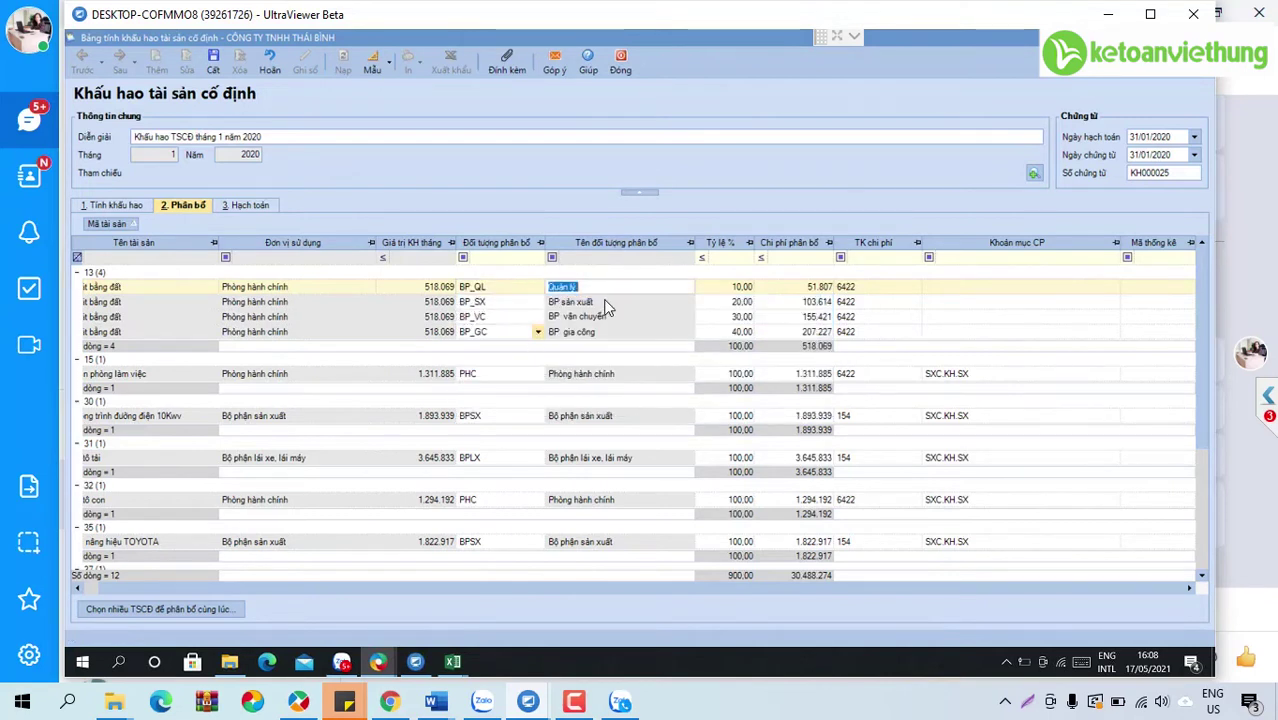
- Set the expense account (TK chi phí) to 154 on Mặt bằng đất's BP_SX, BP_VC and BP_GC lines
left_click(846, 306)
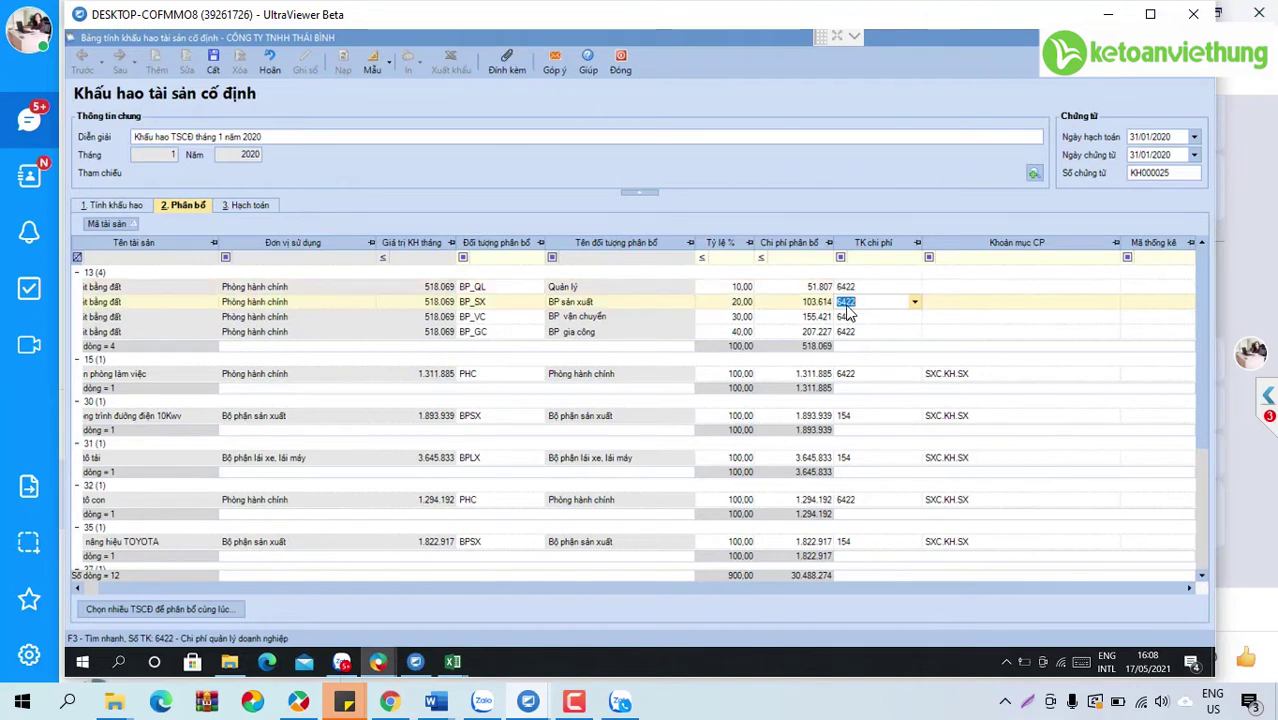
type("154")
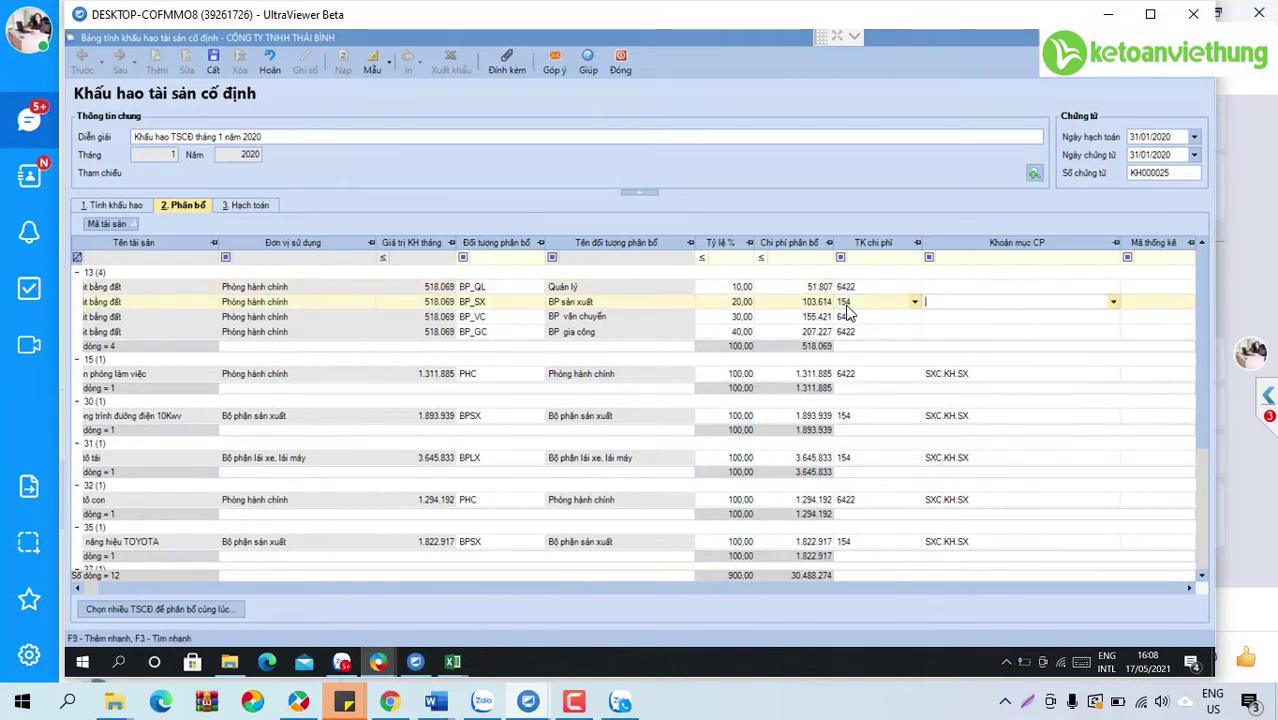
key("Return")
left_click(846, 316)
type("154")
key("Return")
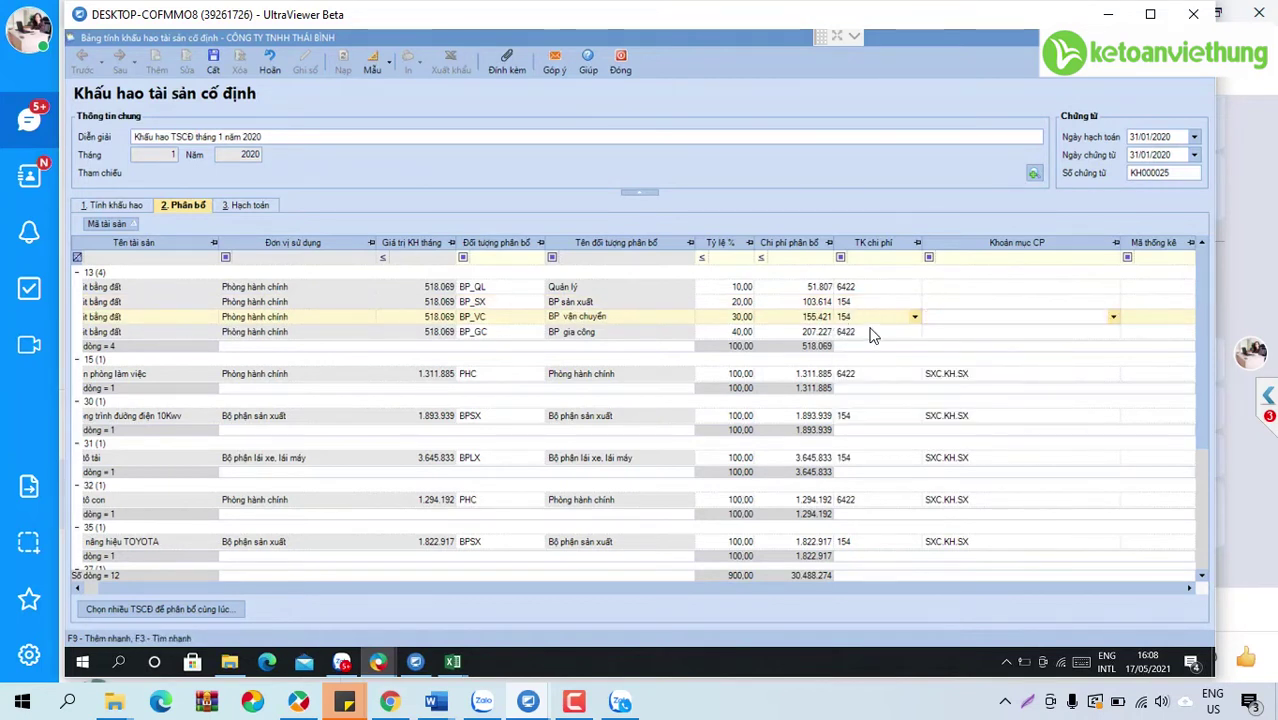
left_click(871, 331)
type("154")
key("Return")
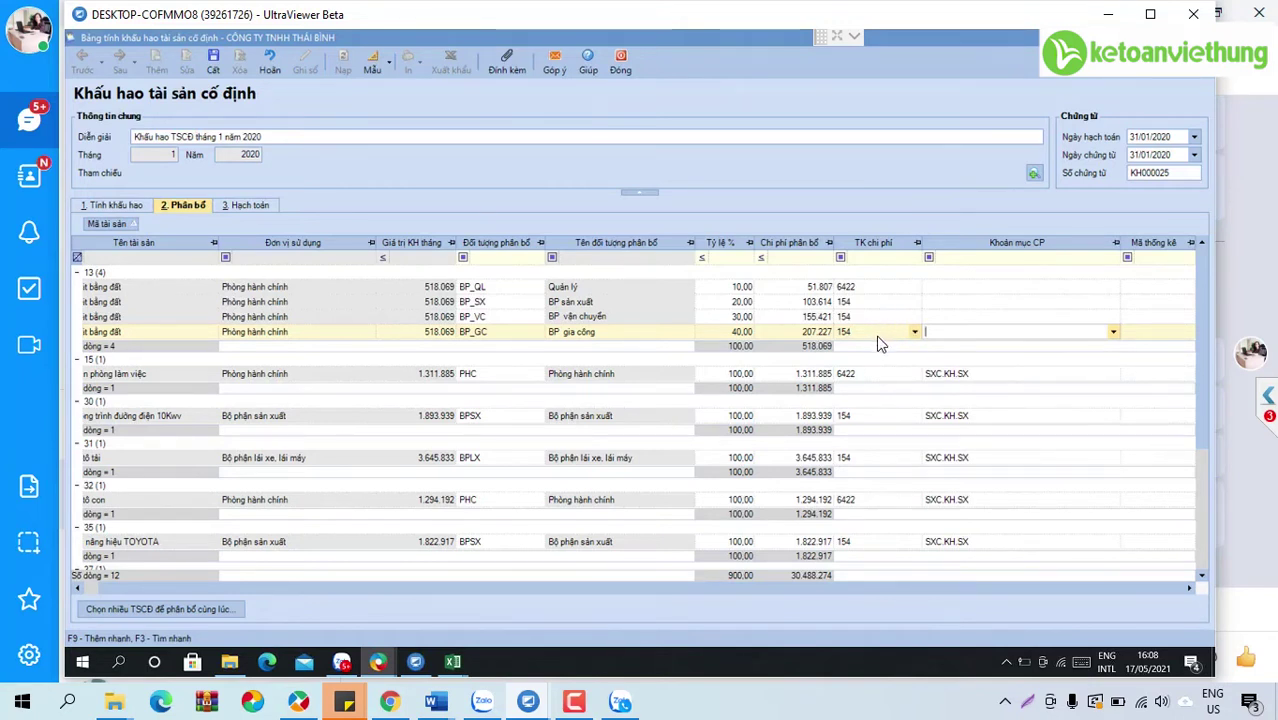
- Set the expense item (Khoản mục CP) of Mặt bằng đất's BP_SX line to SXC.KH.SX
left_click(1005, 304)
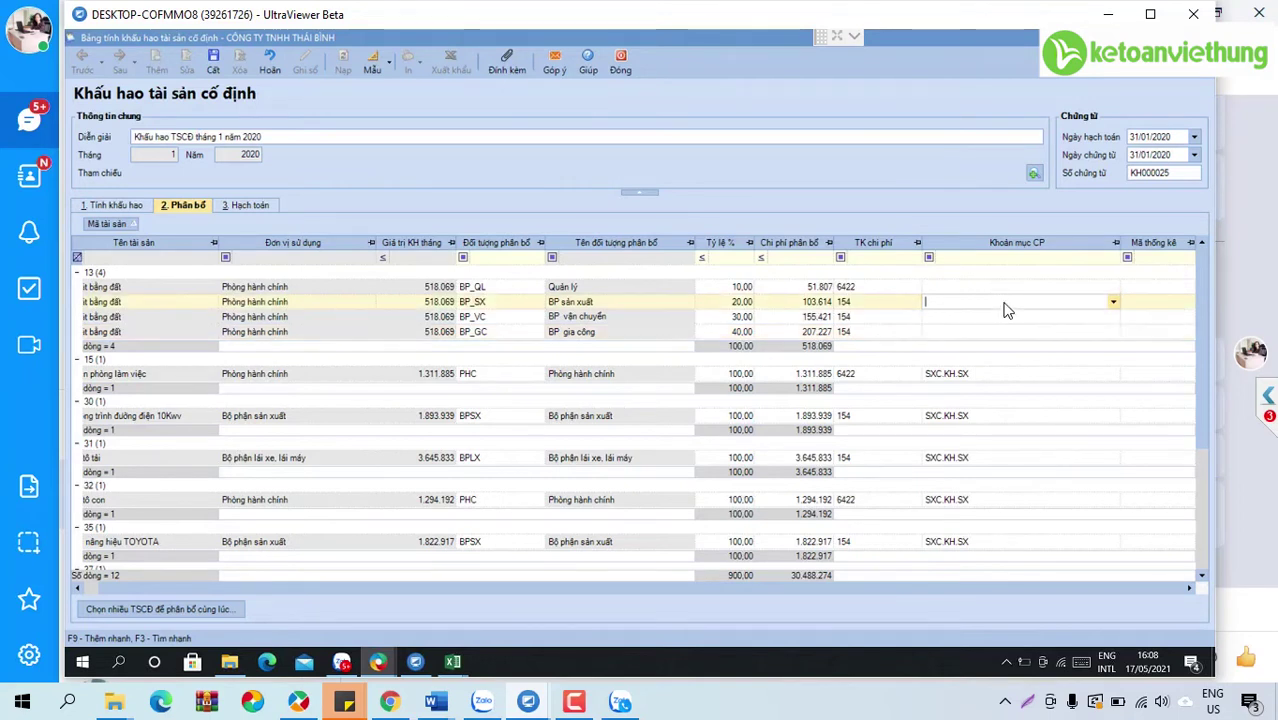
left_click(1113, 302)
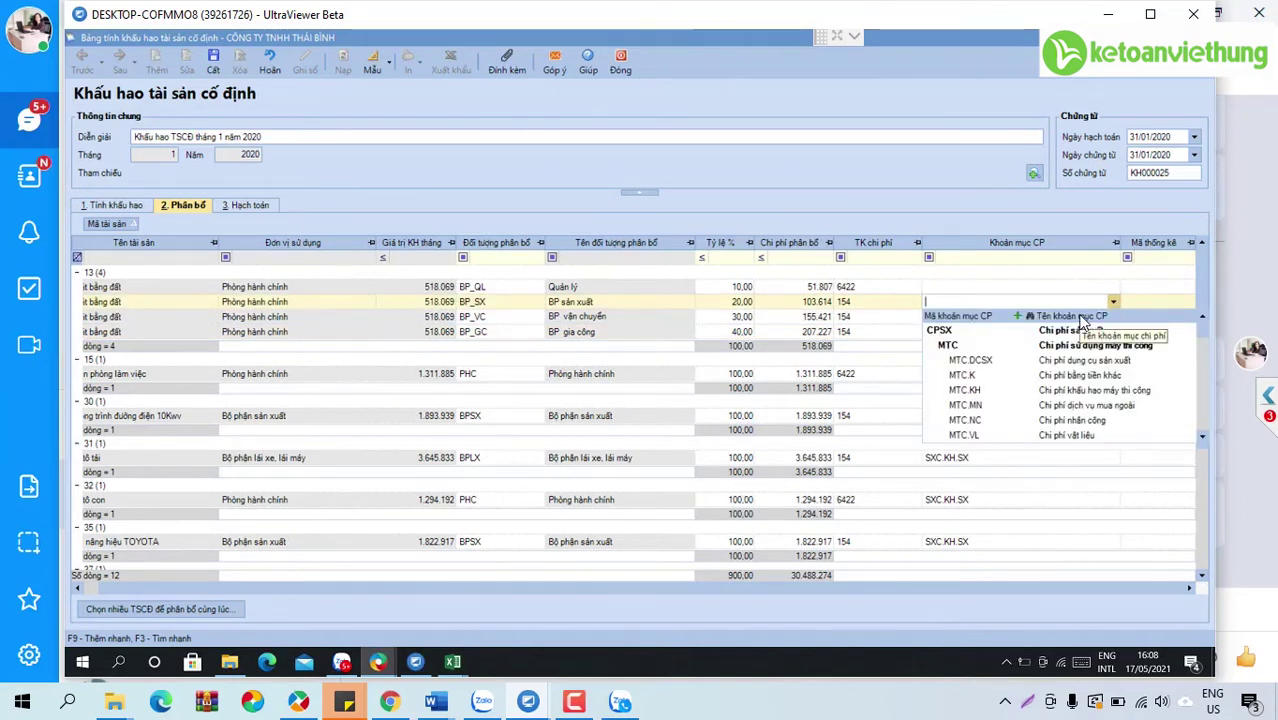
type("SXC.K")
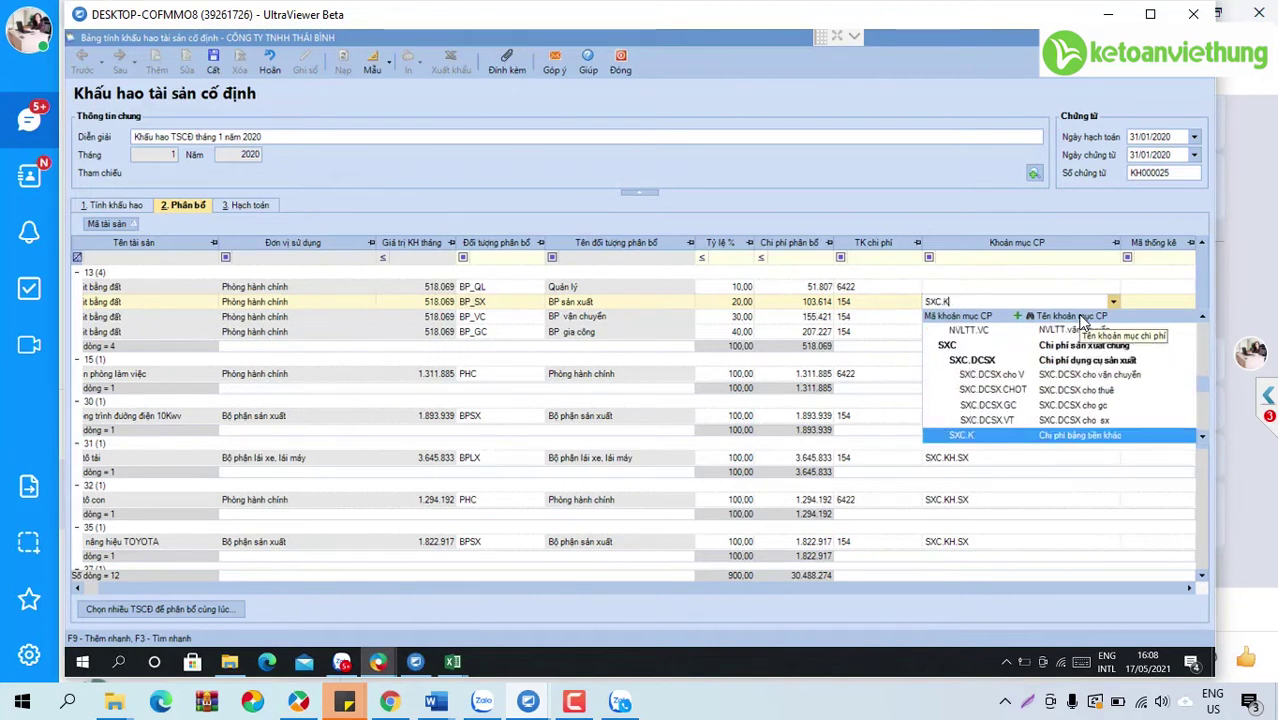
type("H.SX")
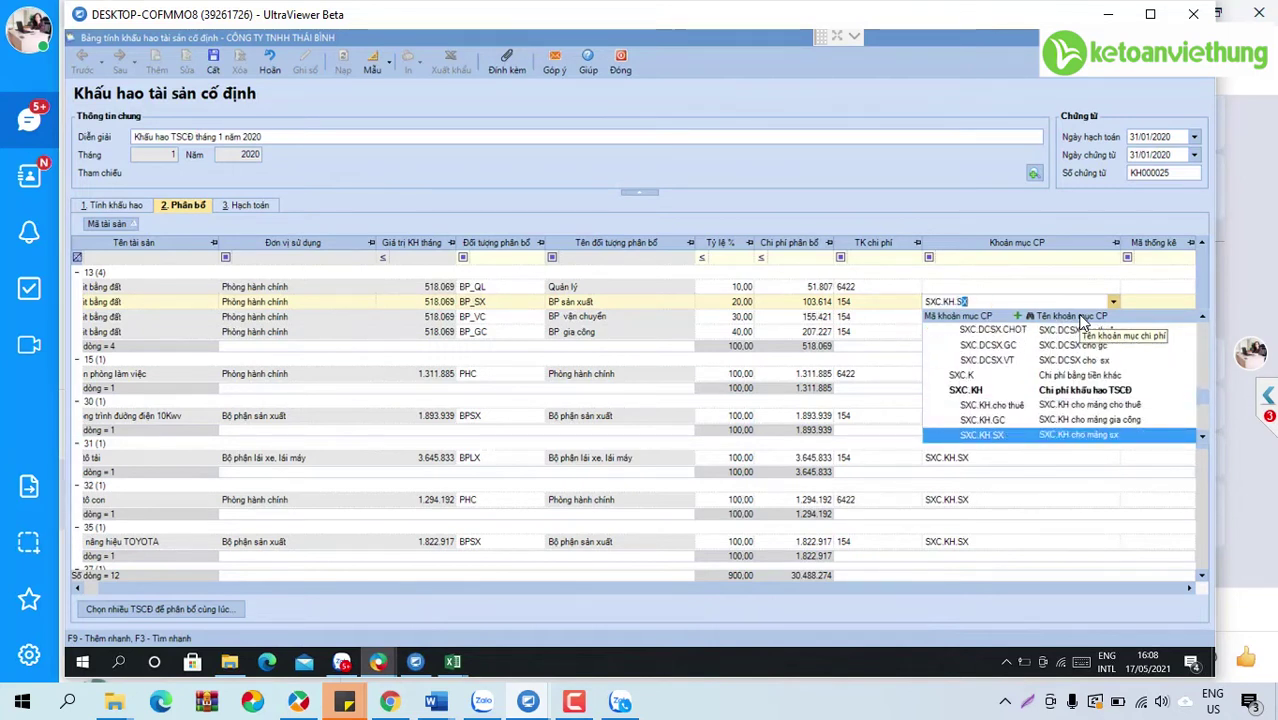
left_click(1087, 436)
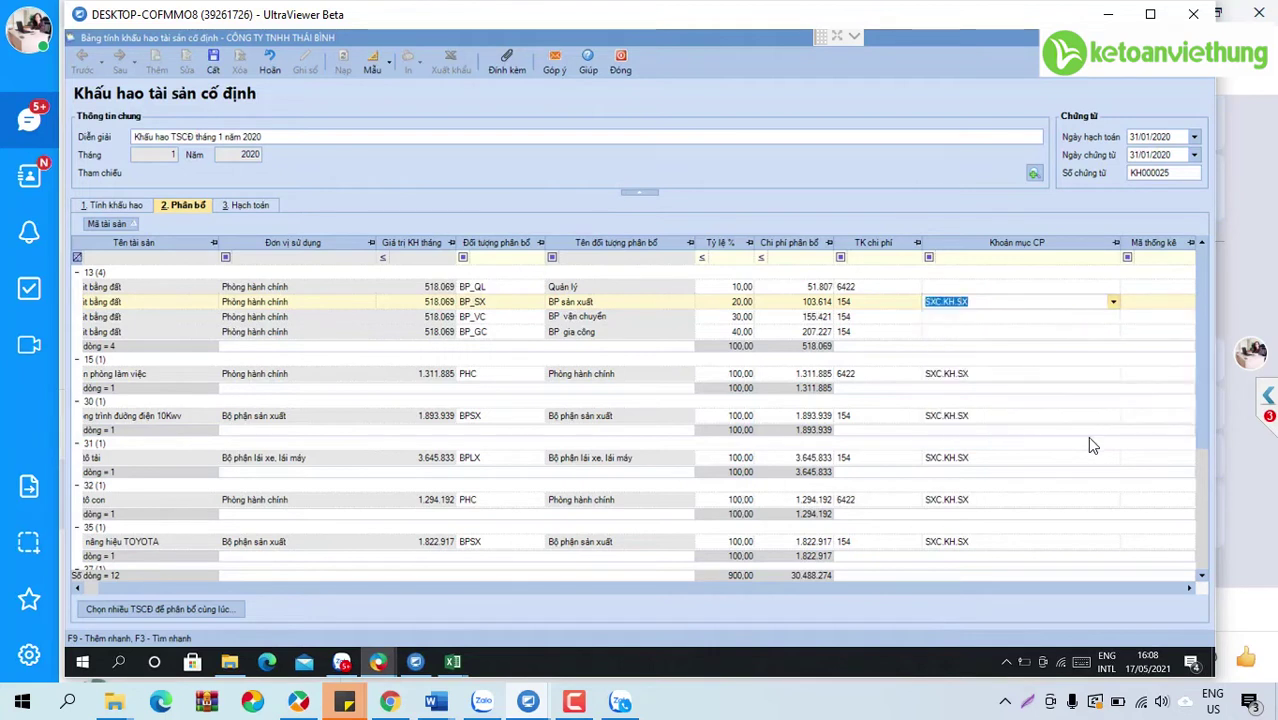
- Set the expense item (Khoản mục CP) of Mặt bằng đất's BP_VC line to SXC.KH.VC
left_click(1108, 318)
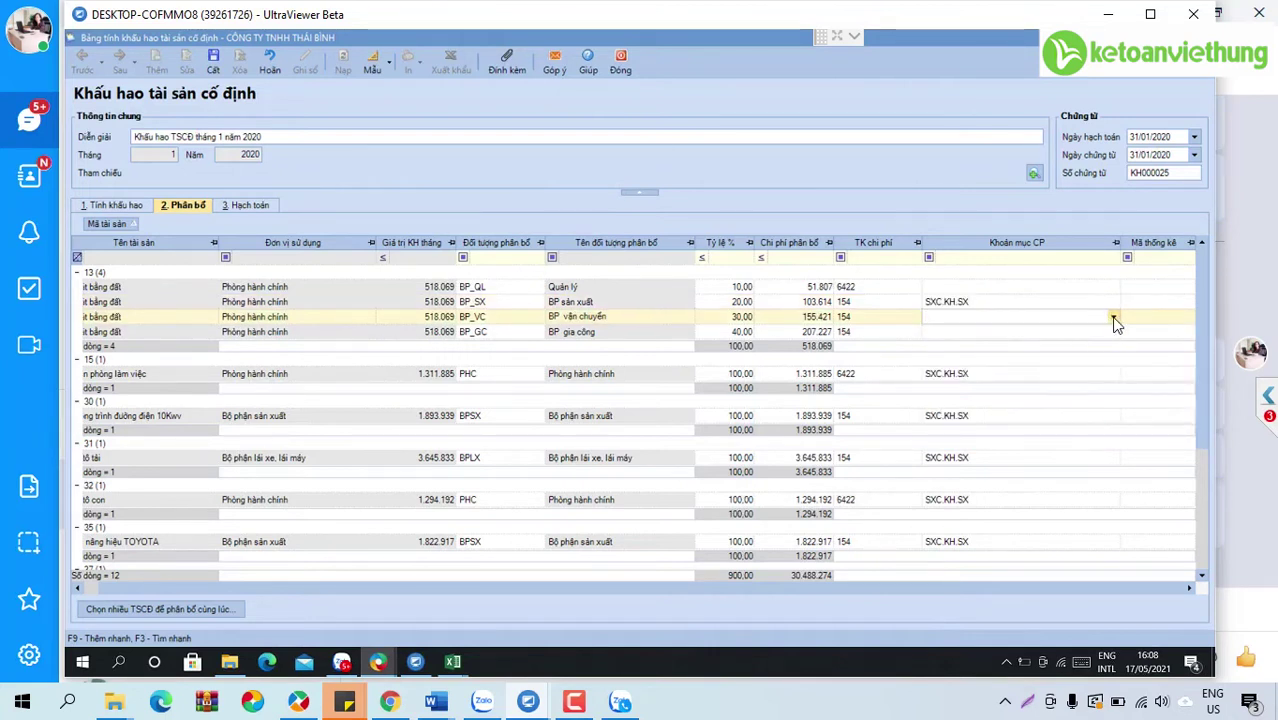
left_click(1117, 317)
type("SXC.K")
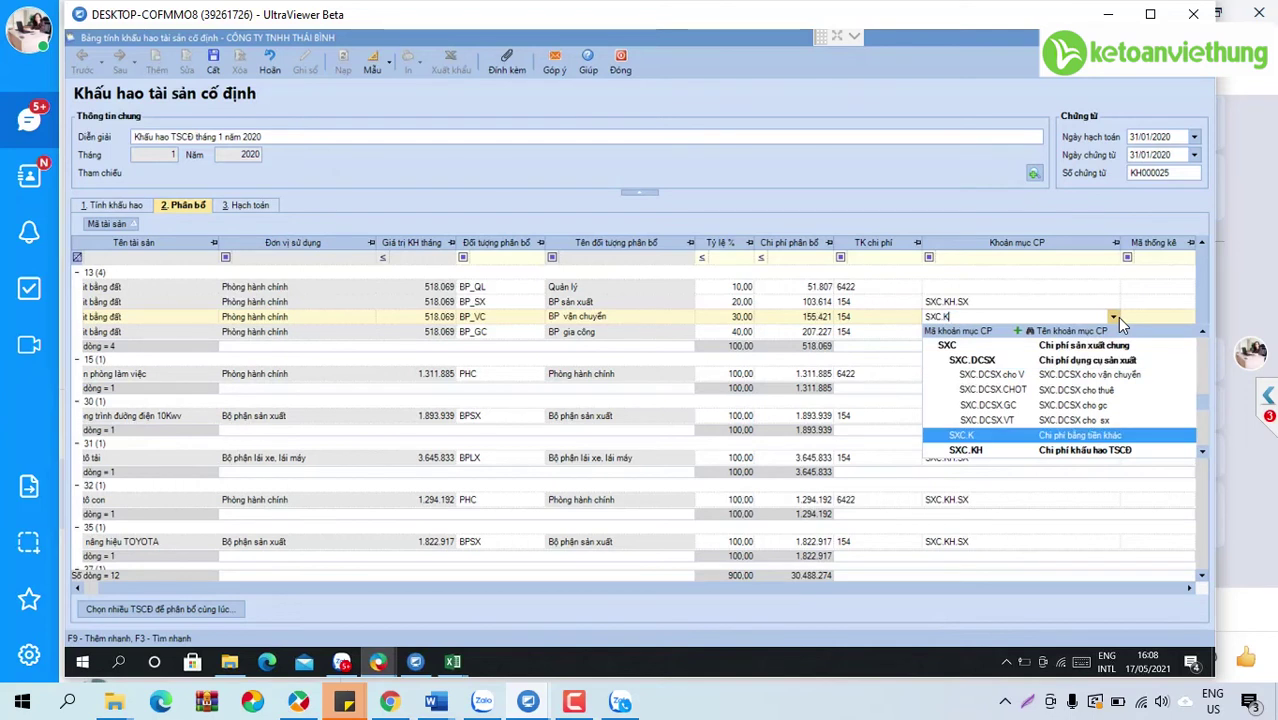
type("H")
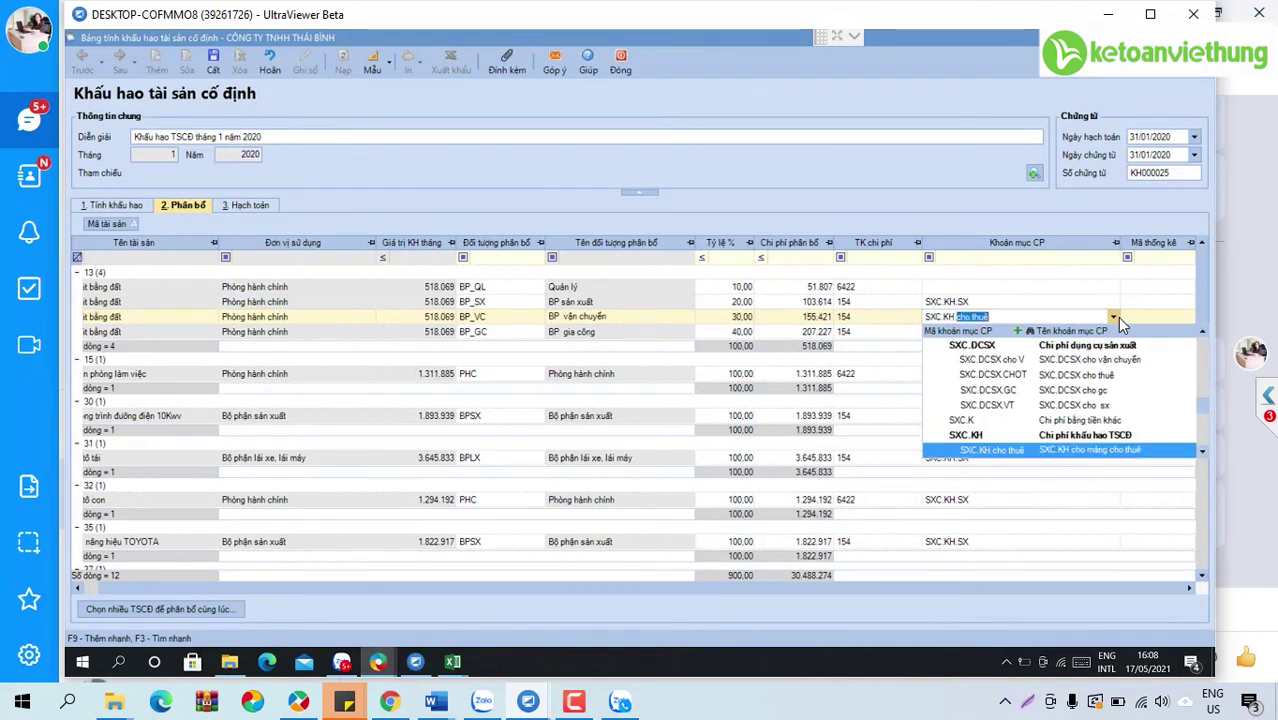
type(" .VC")
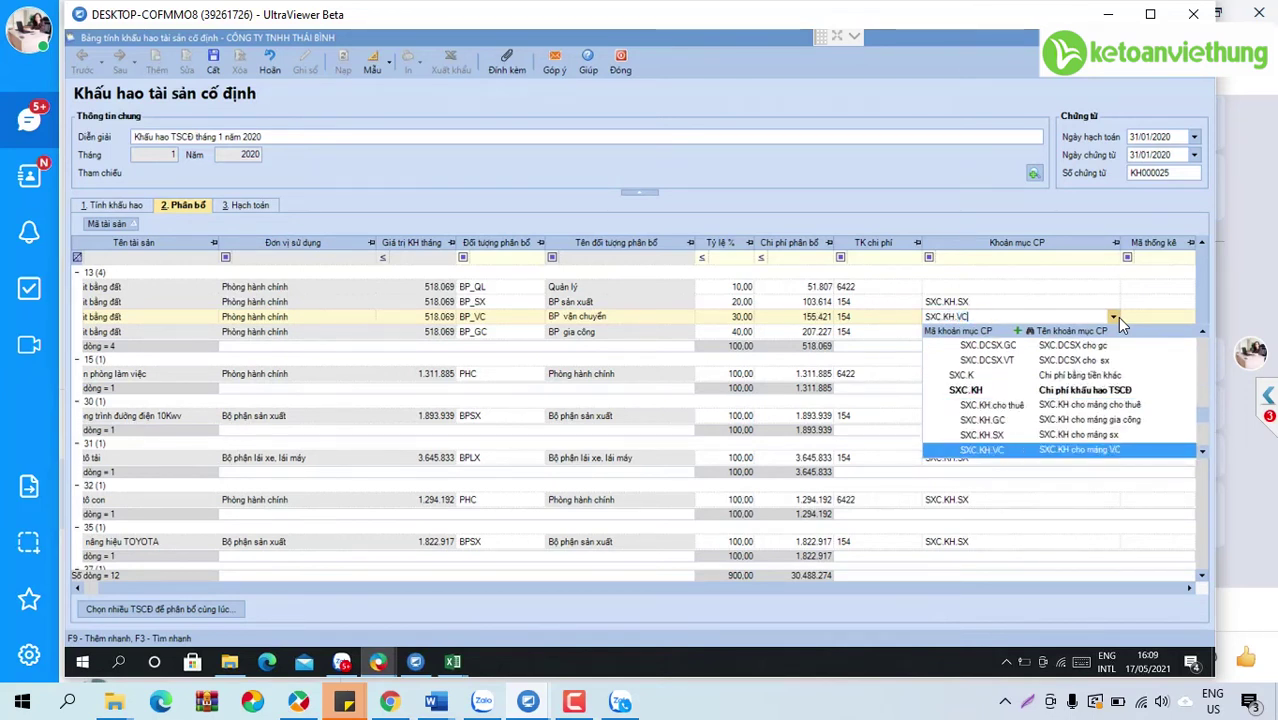
key("Tab")
- Set the expense item (Khoản mục CP) of Mặt bằng đất's BP_GC line to SXC.KH.GC
left_click(1070, 327)
type("SXC.KH")
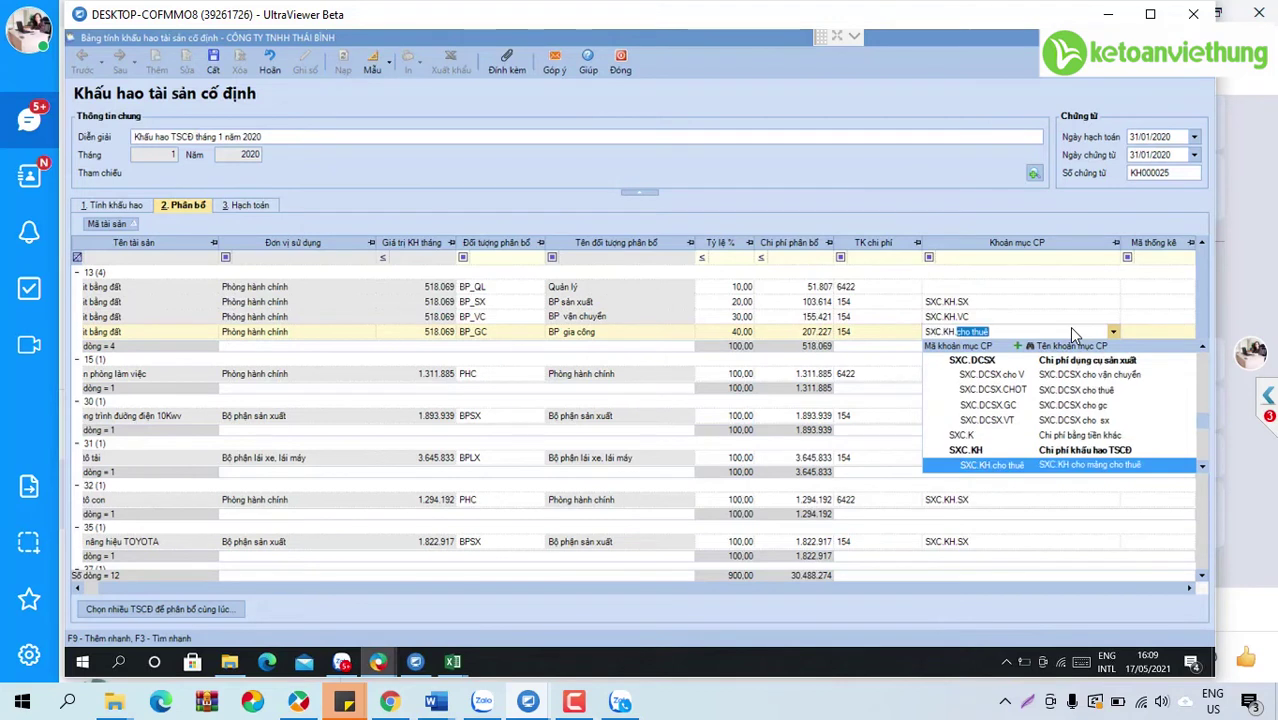
type(" .GC")
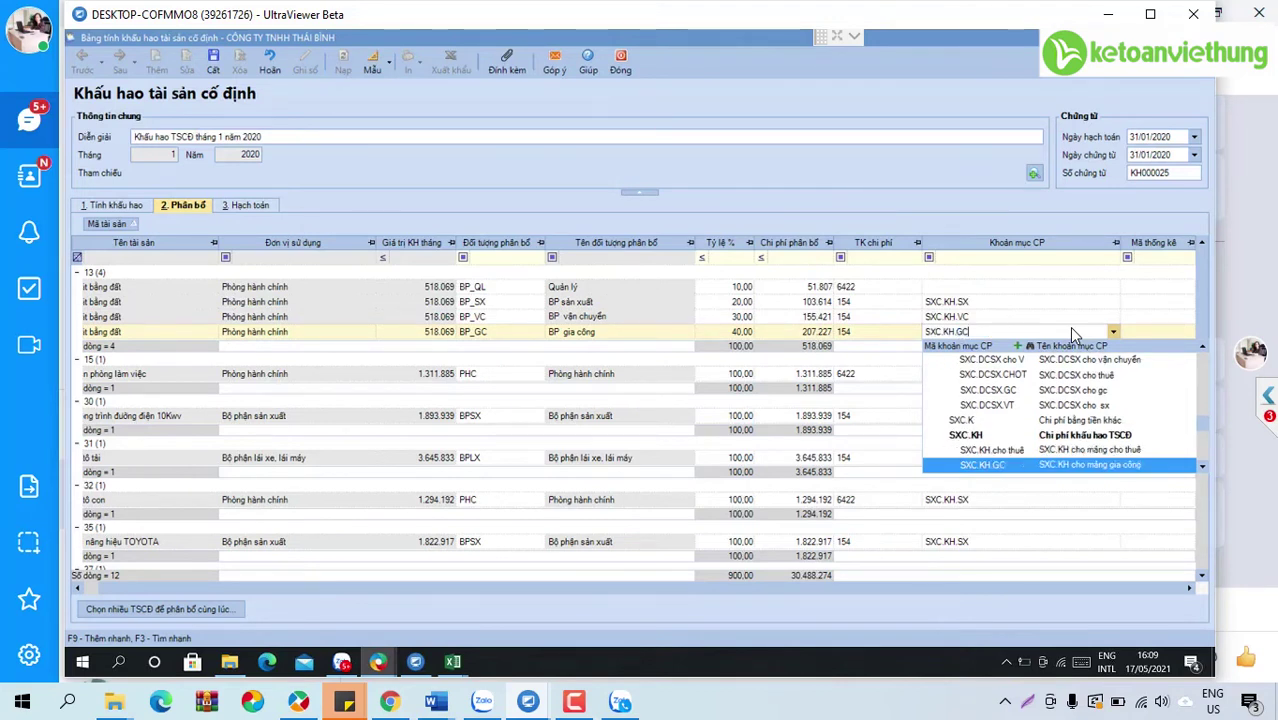
key("Tab")
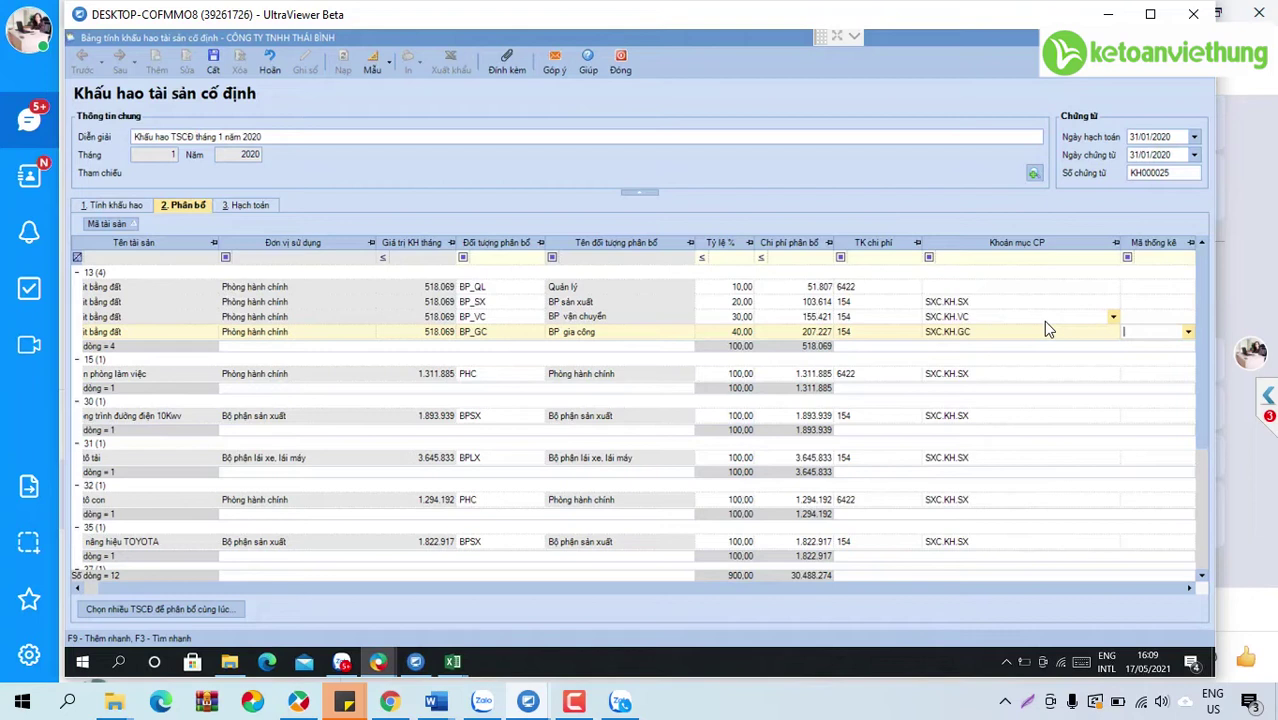
key("Tab")
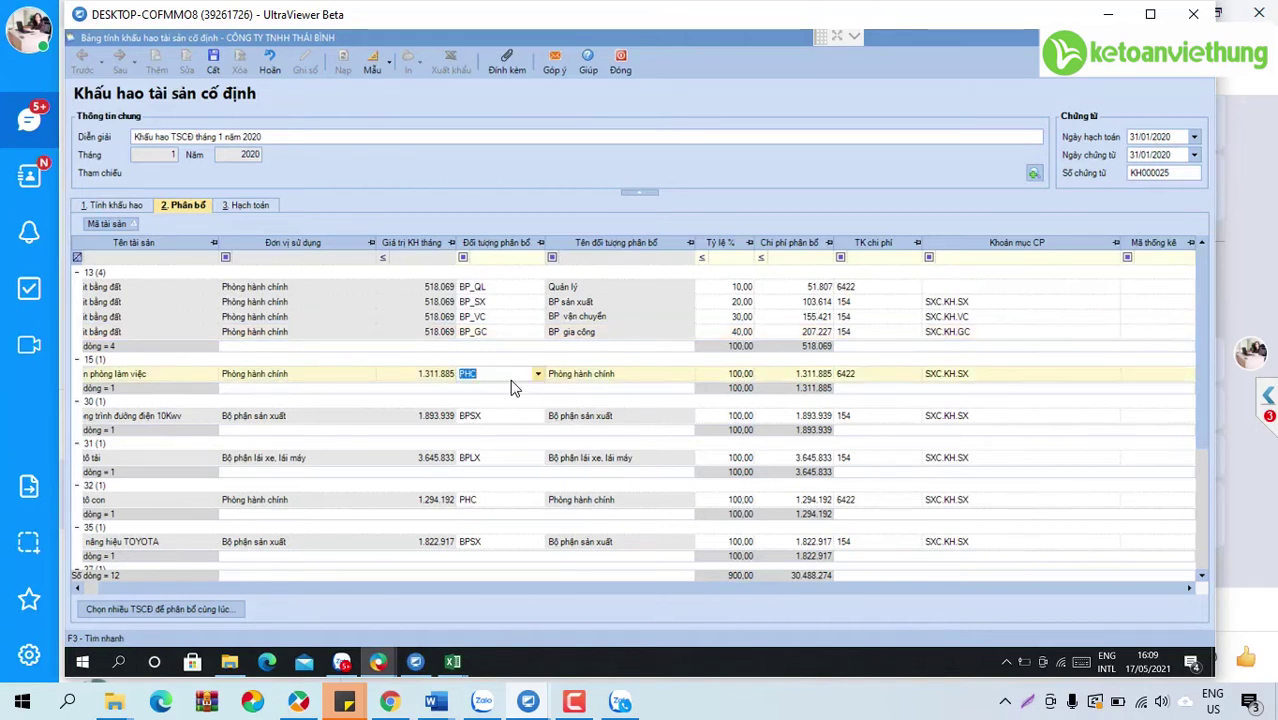
left_click(500, 333)
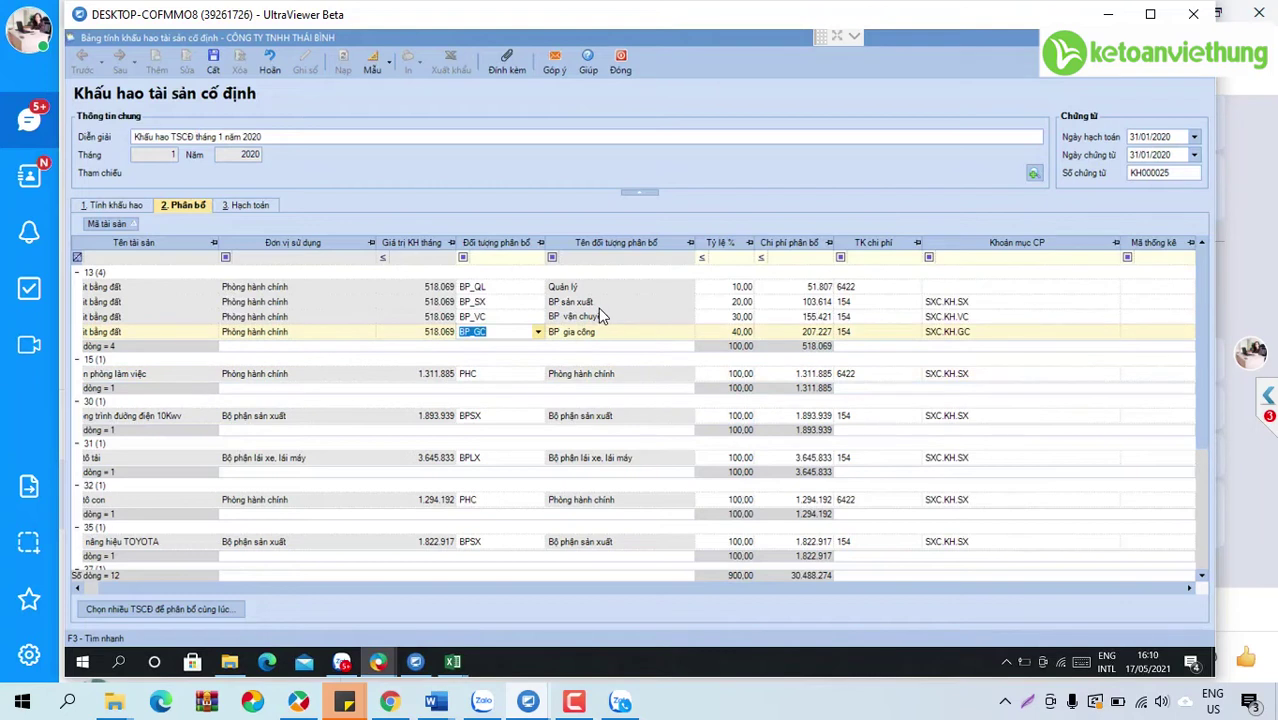
- Clear the expense item (Khoản mục CP) from the allocation line of Văn phòng làm việc
left_click(994, 417)
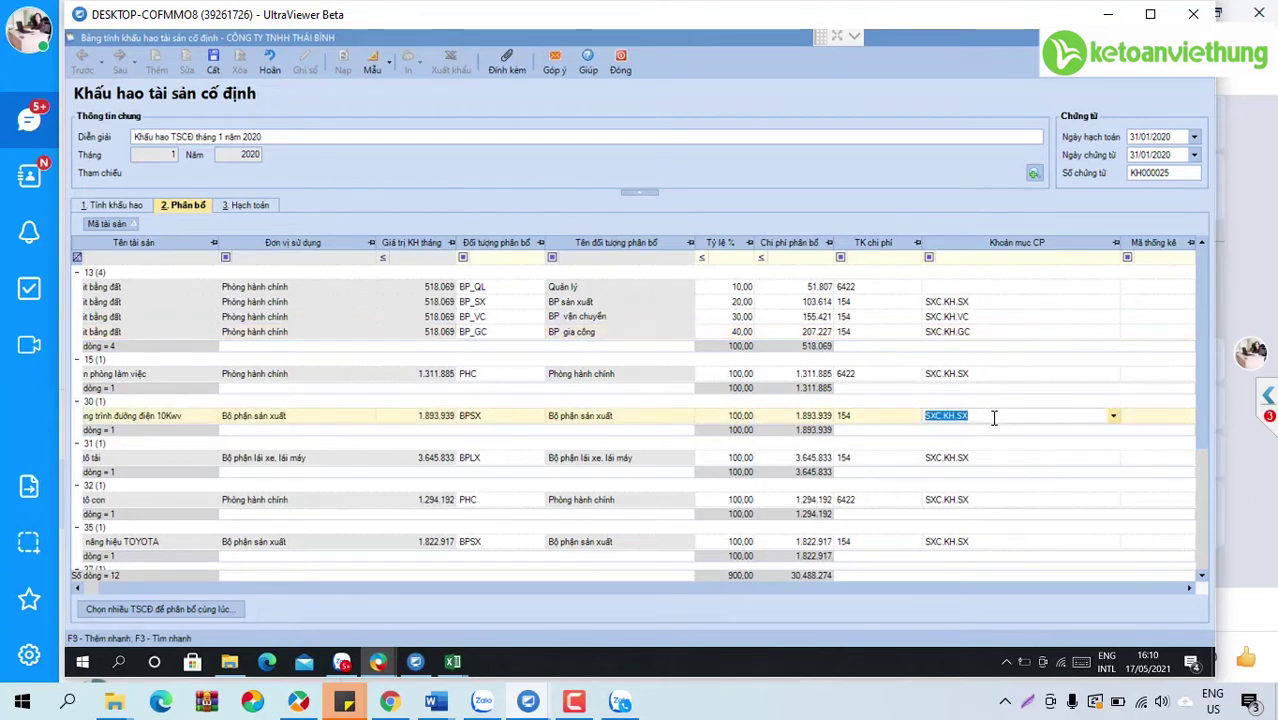
left_click(892, 375)
left_click(978, 375)
key("BackSpace")
key("Tab")
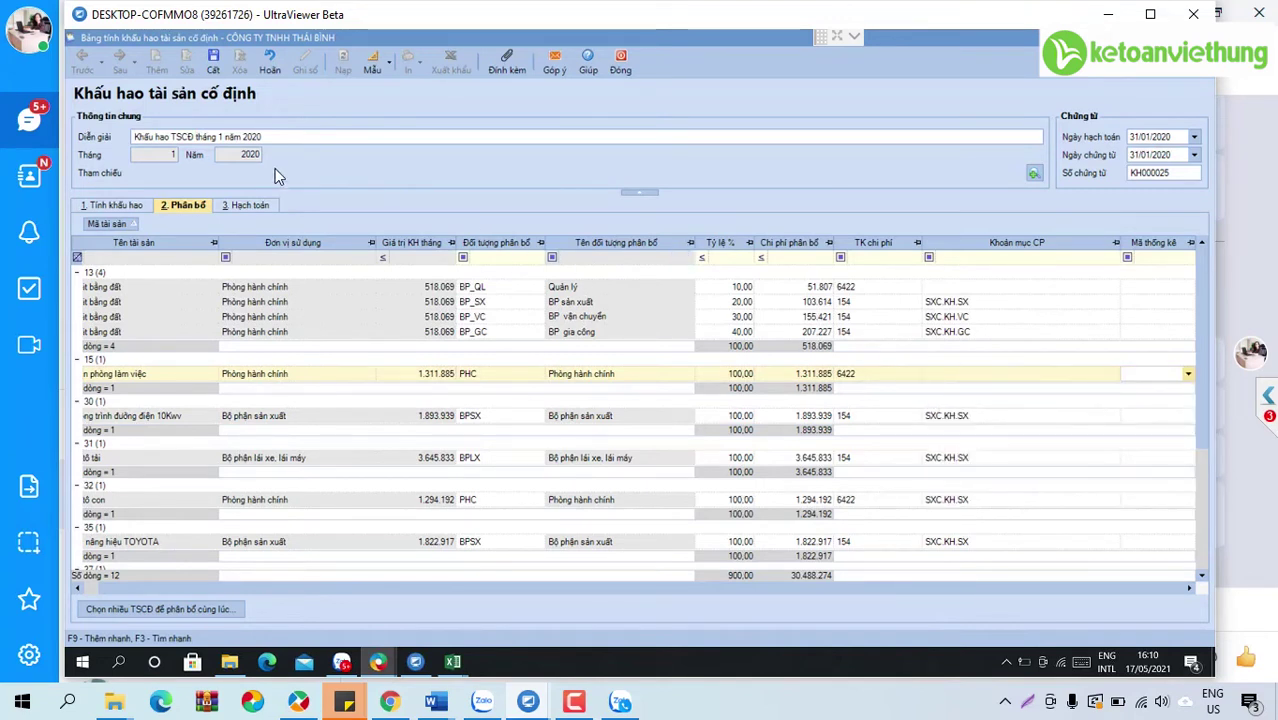
- Compare the January 2020 depreciation accounting entries (Hạch toán) with the asset allocation lines
left_click(250, 206)
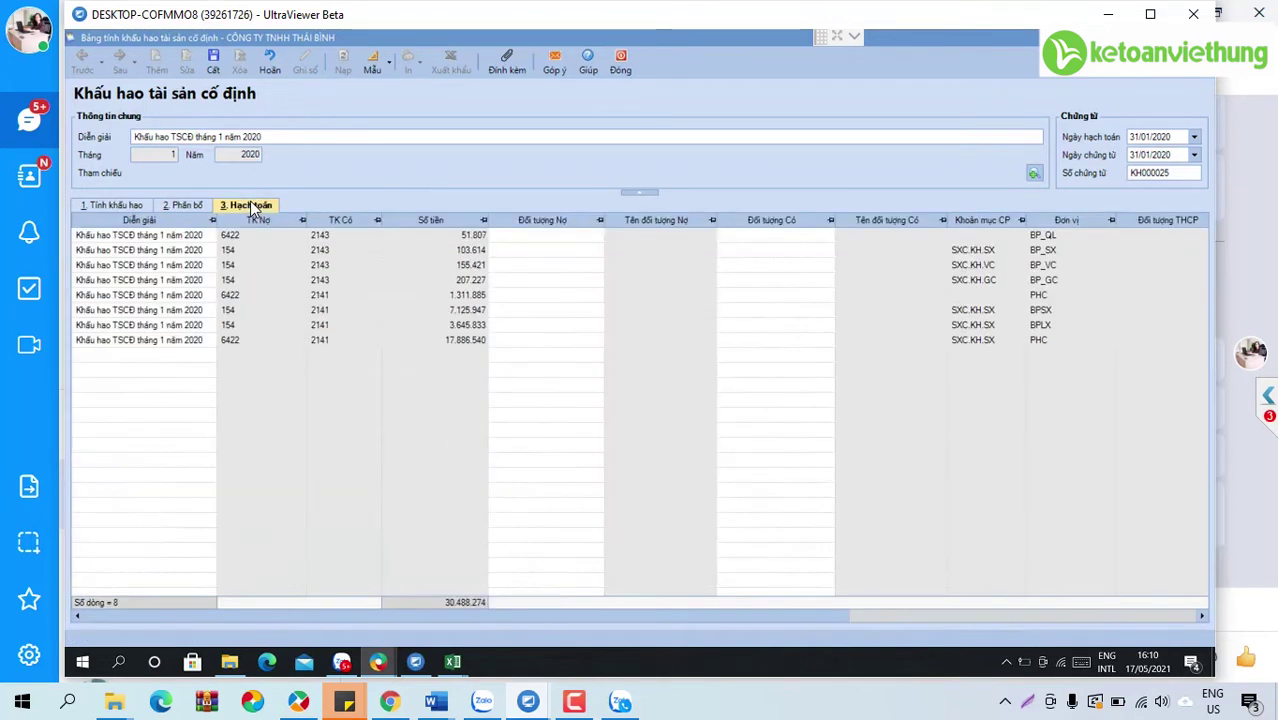
left_click(186, 206)
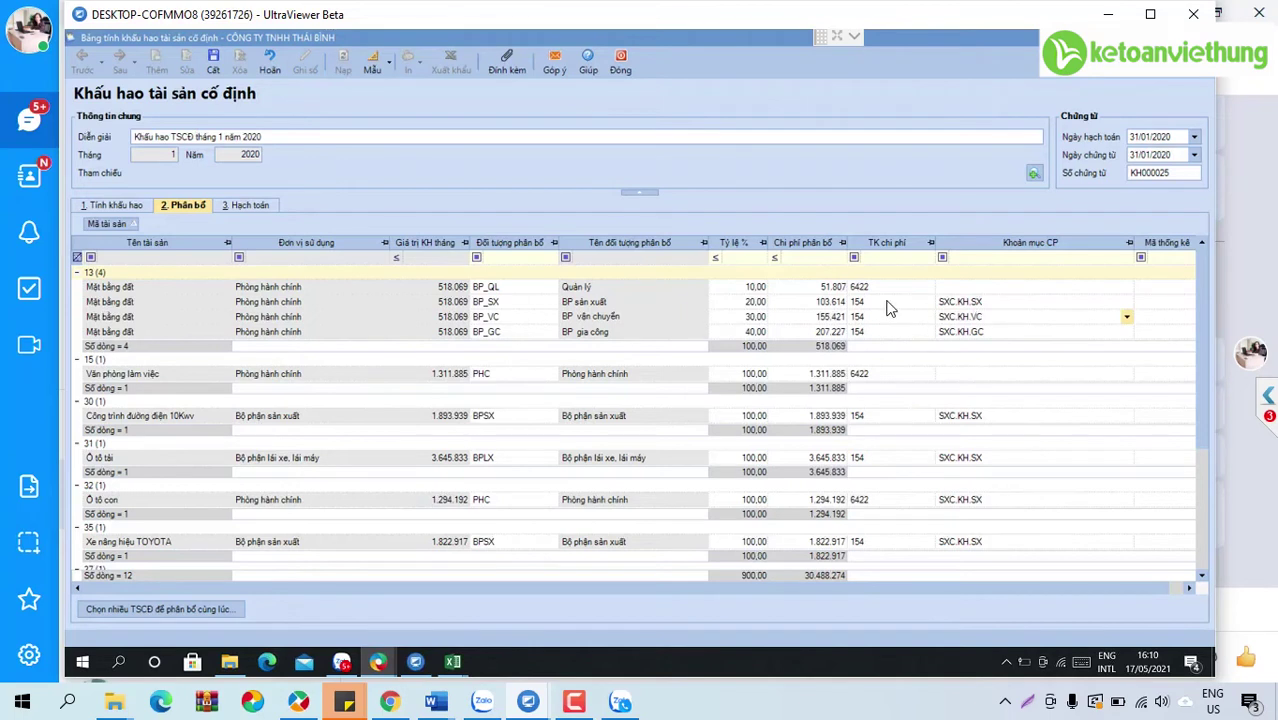
left_click(246, 205)
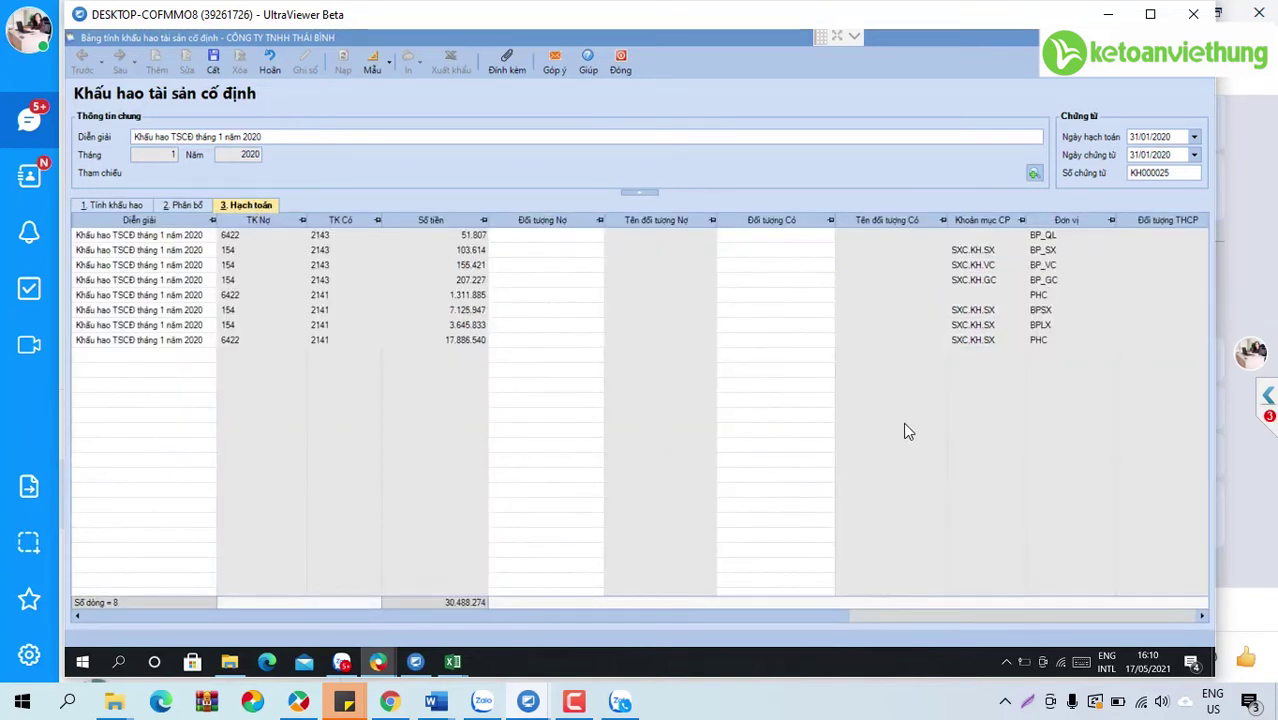
left_click_drag(480, 617, 546, 617)
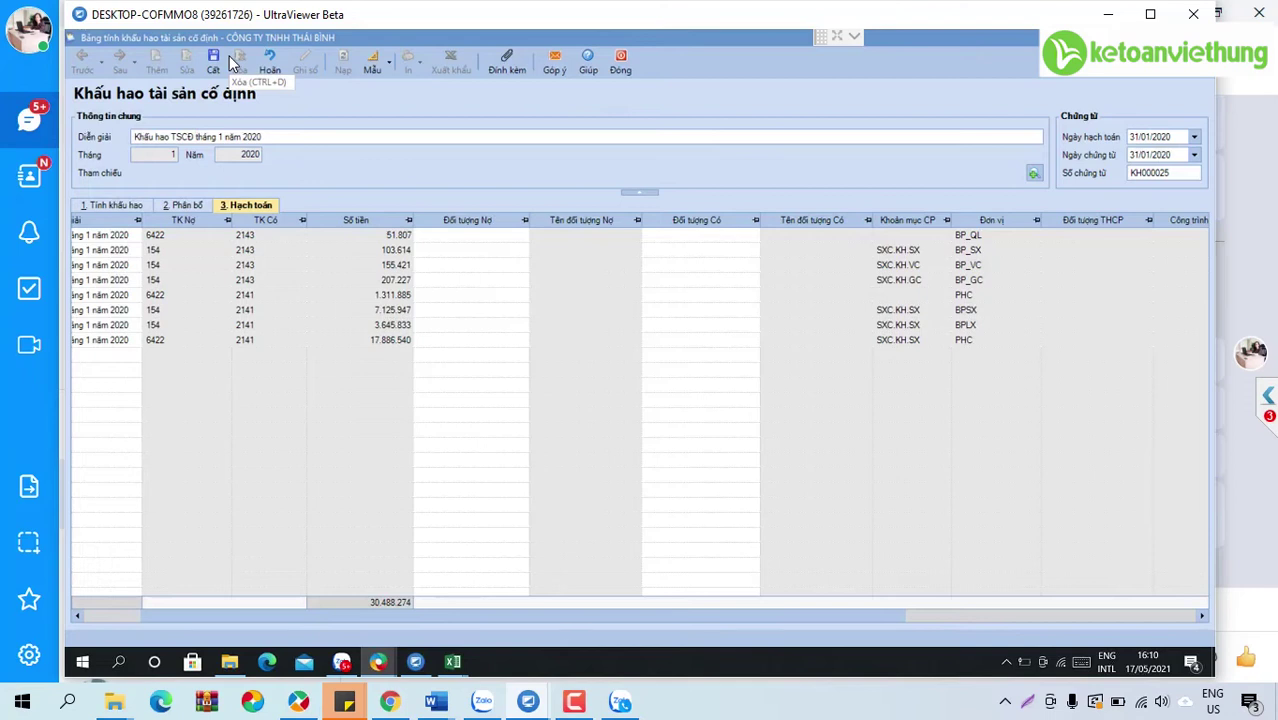
left_click(176, 207)
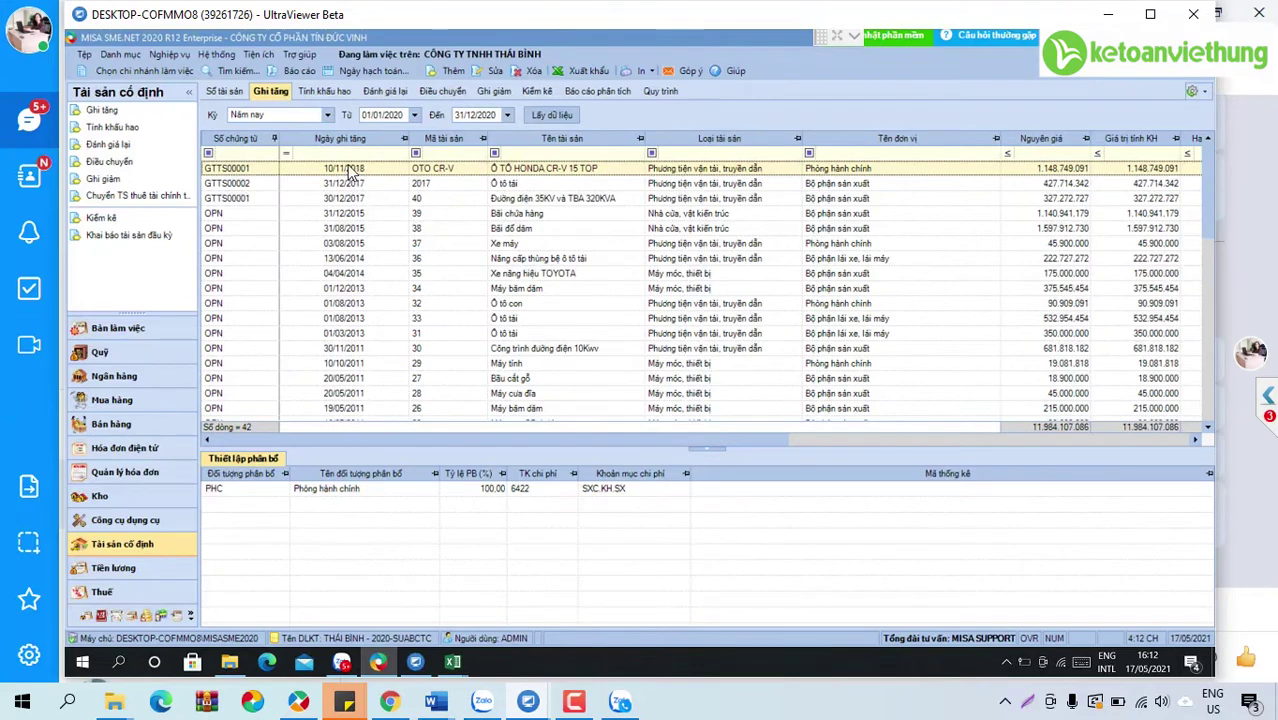
- Open the OTO CR-V asset record and examine its depreciable value and useful life
double_click(348, 163)
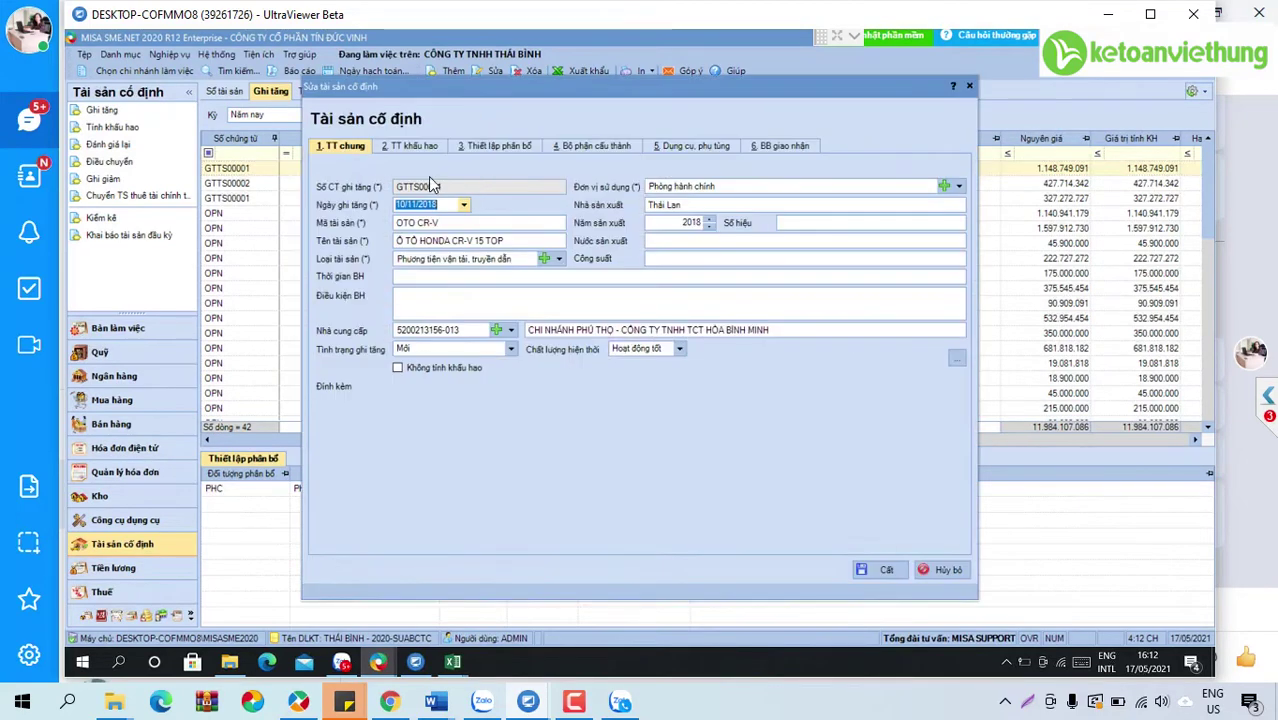
key("ctrl+Tab")
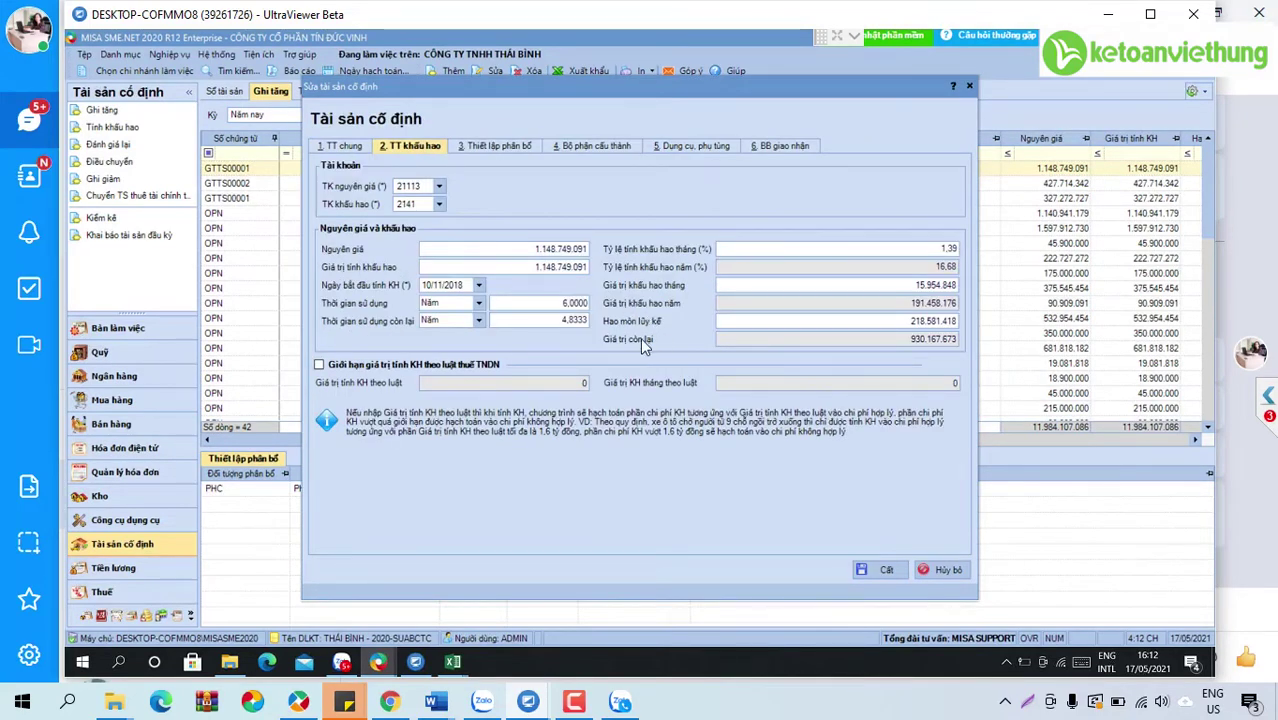
left_click(485, 267)
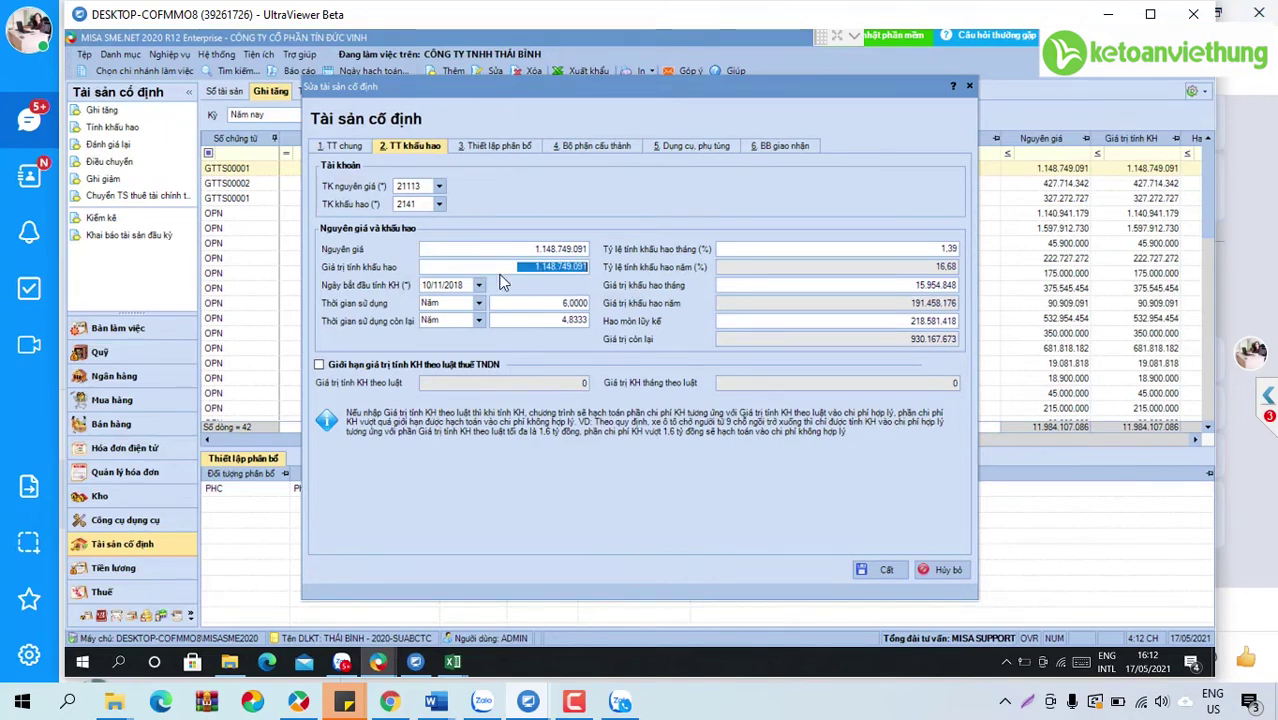
left_click(540, 308)
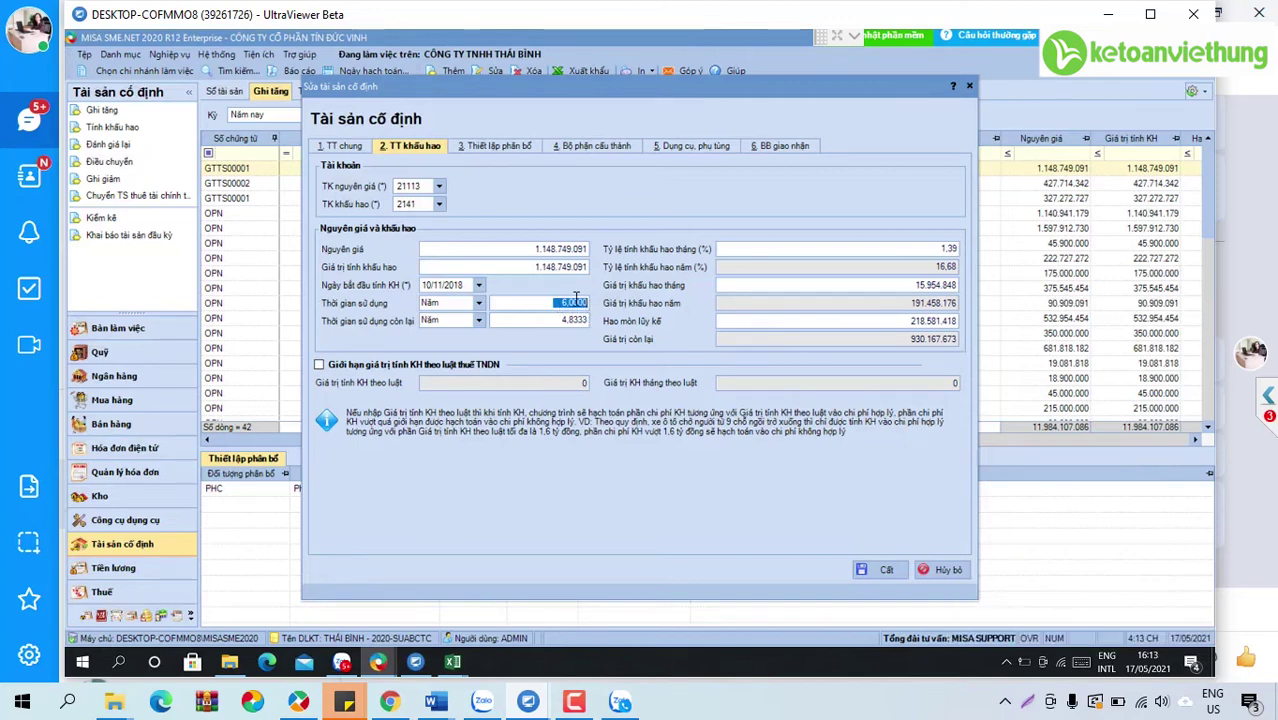
- Examine OTO CR-V's accumulated depreciation (Hao mòn lũy kế) against its depreciation start date, leaving the record without saving
left_click(877, 320)
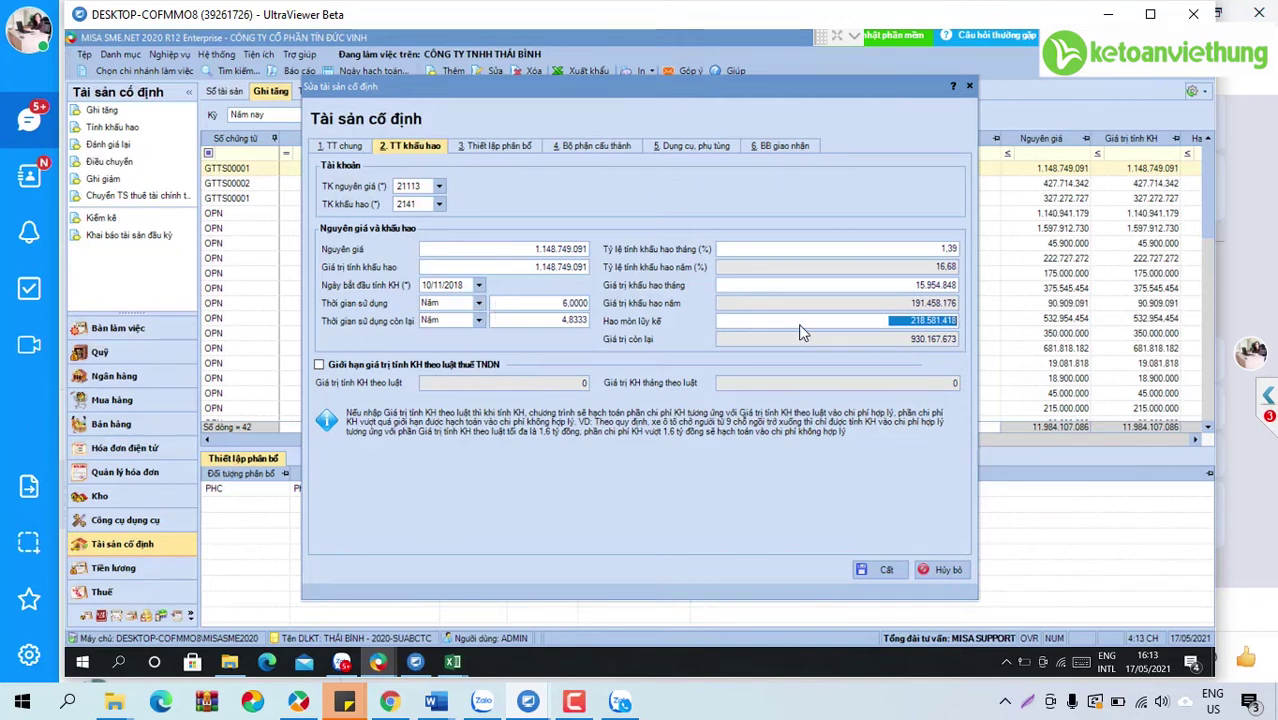
left_click(914, 322)
left_click_drag(906, 321, 964, 320)
left_click(946, 325)
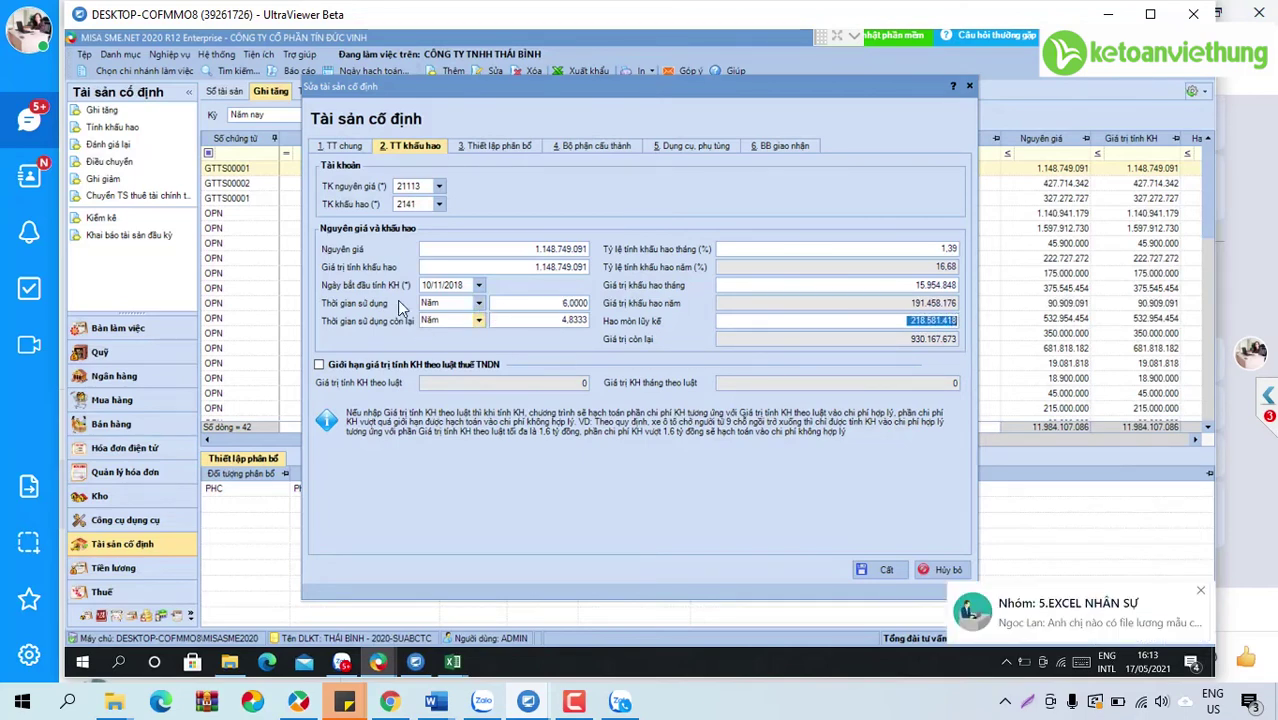
left_click(448, 285)
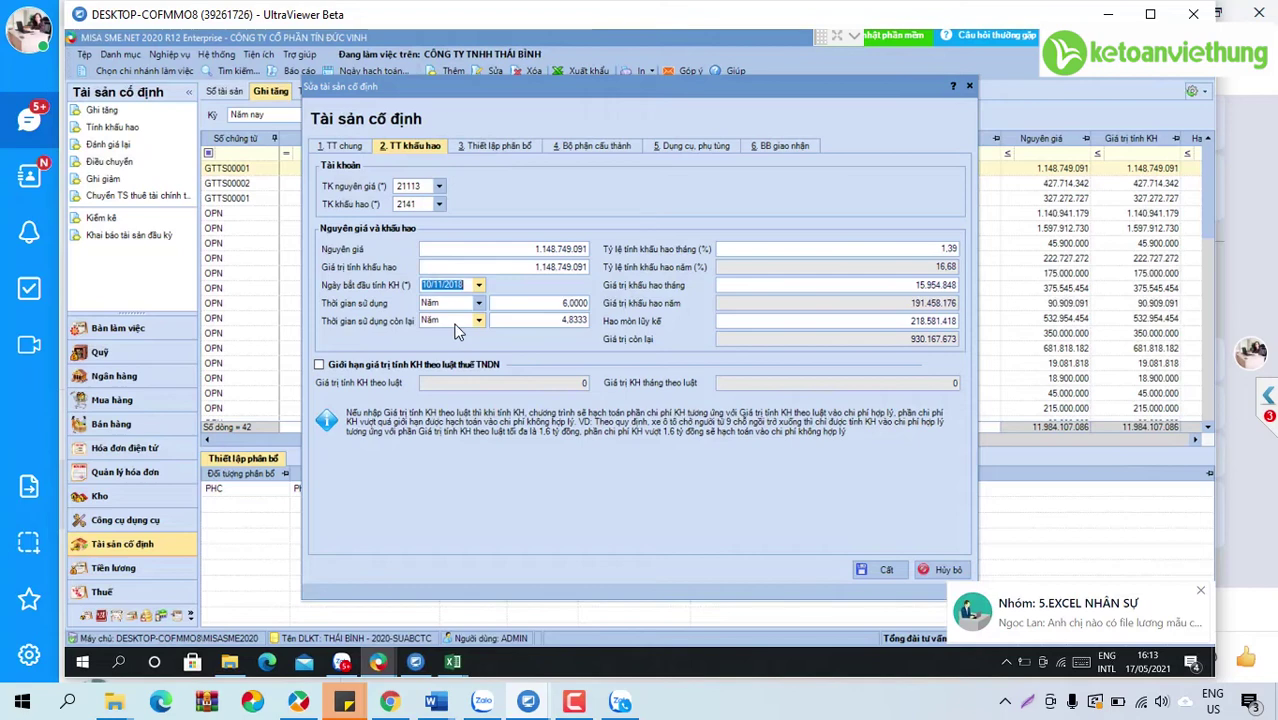
left_click(873, 327)
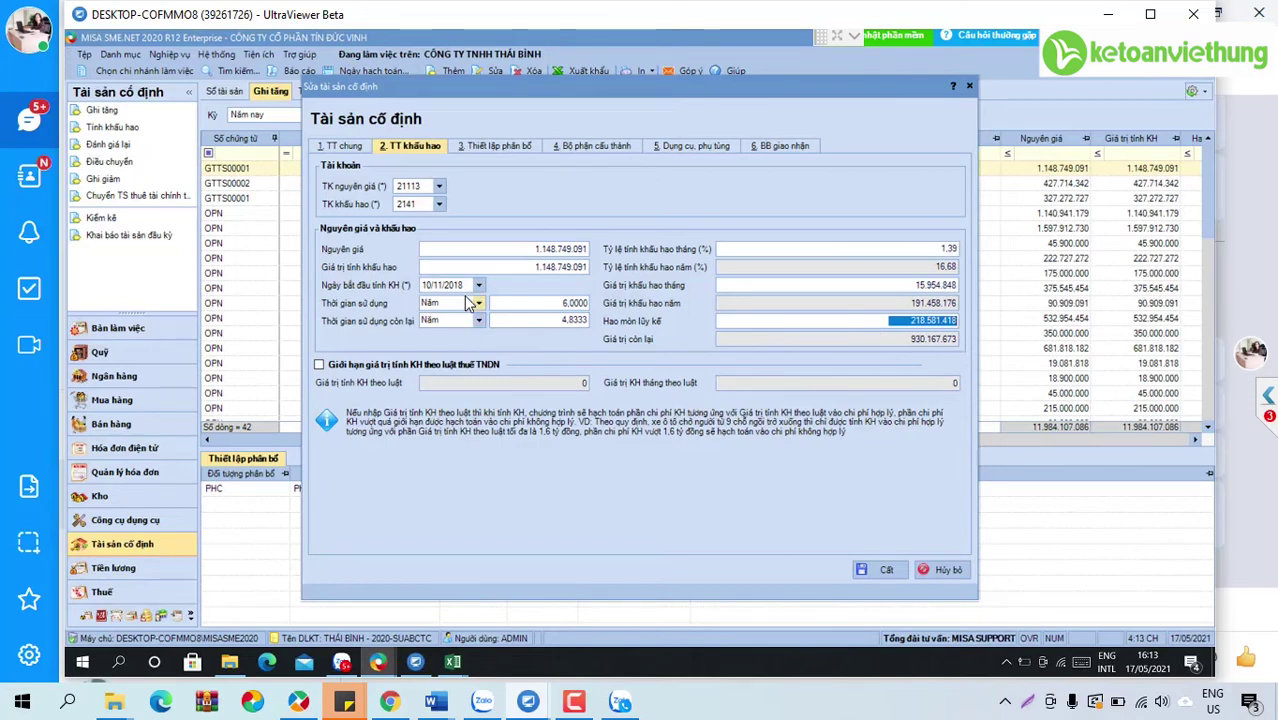
left_click(470, 287)
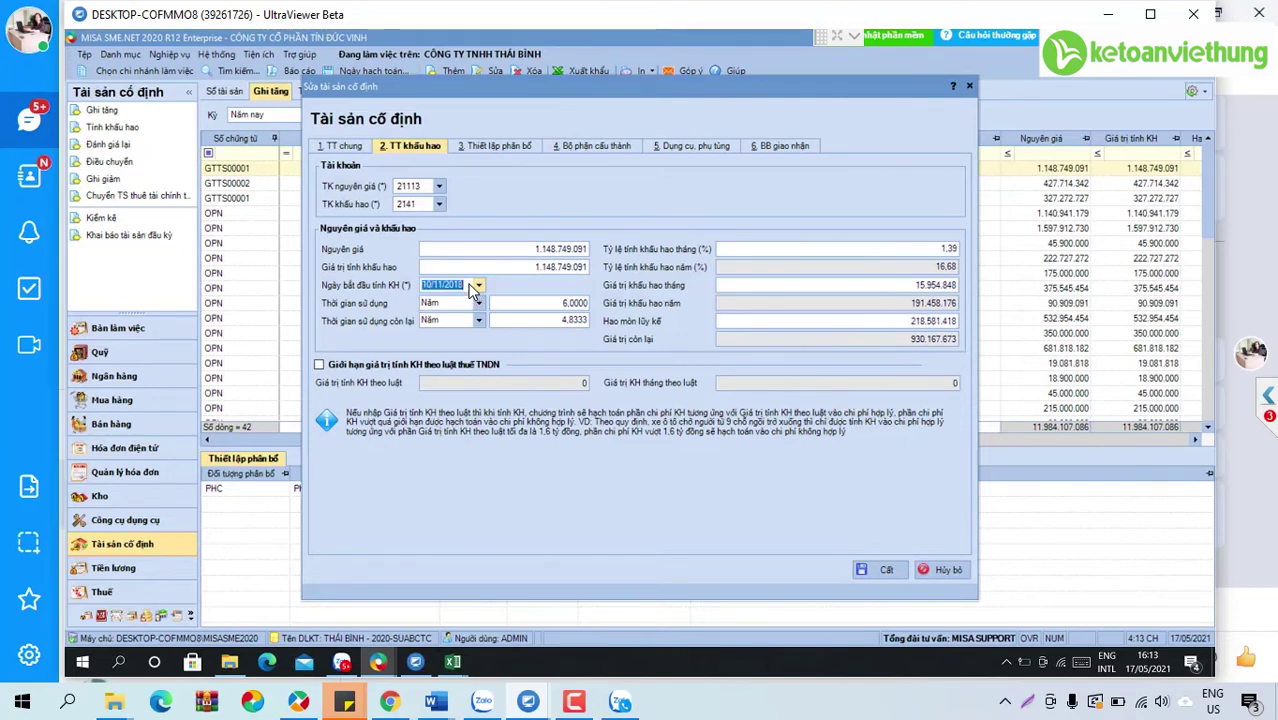
left_click(910, 324)
left_click(908, 324)
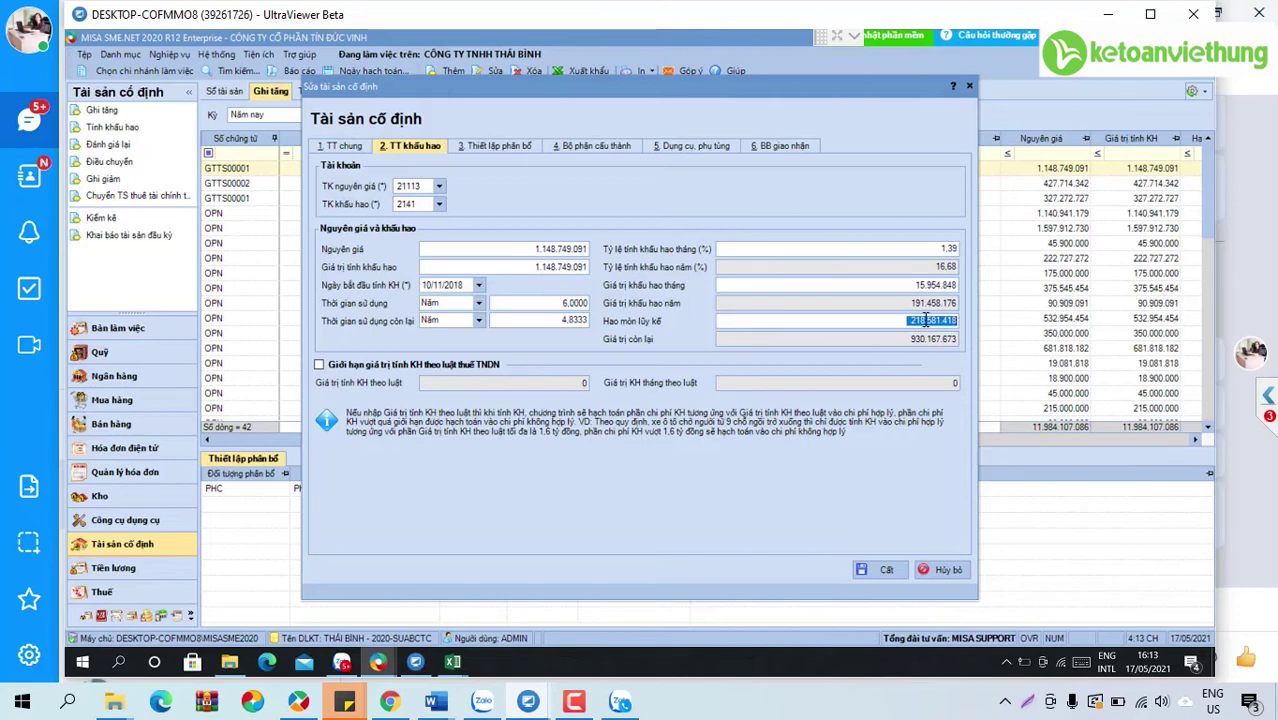
left_click(916, 321)
double_click(960, 320)
key("Escape")
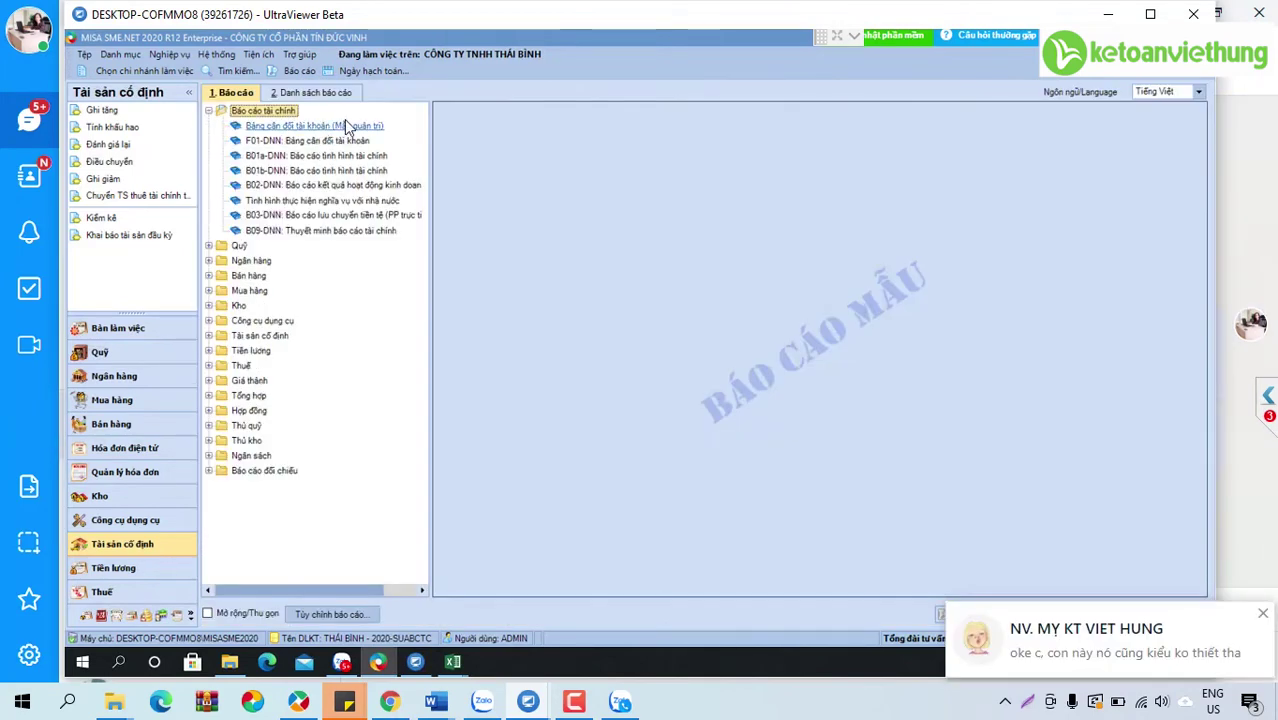
- Generate the 2020 trial balance (Bảng cân đối tài khoản, Mẫu quản trị), export it to Excel as Bang_can_doi_tai_khoan_(Mau_quan_tri)ok and open the file
double_click(342, 128)
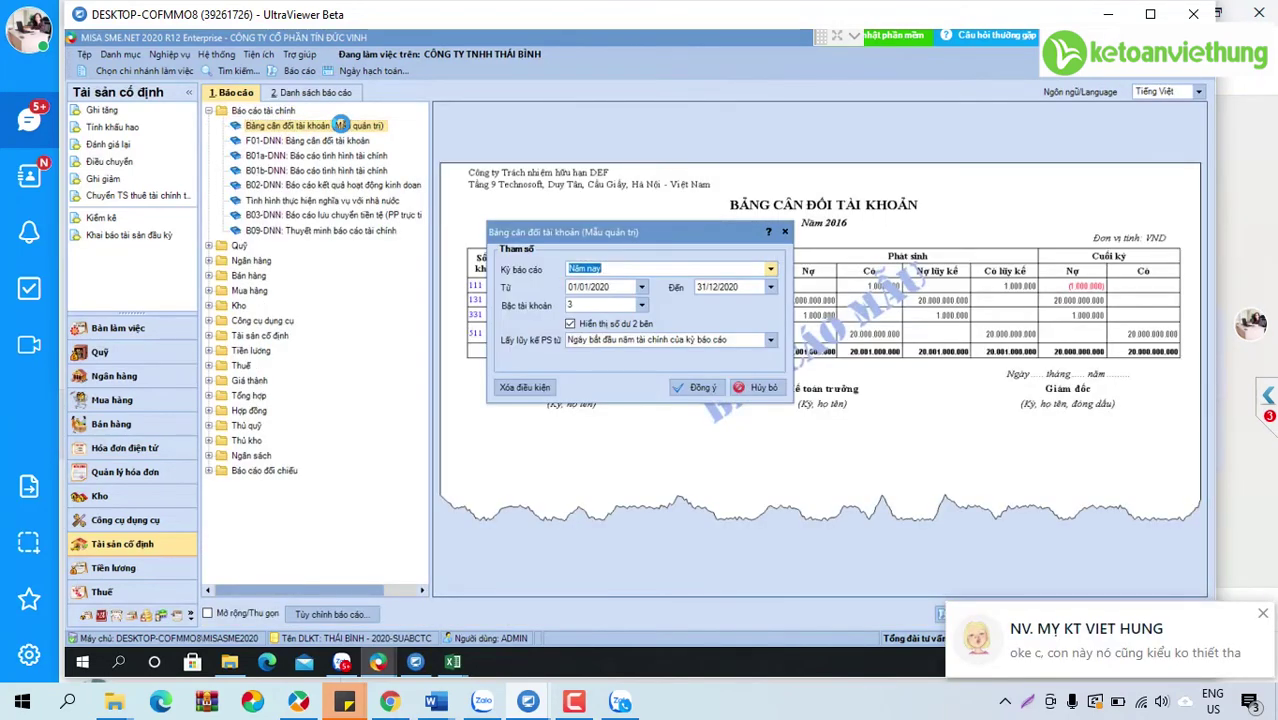
left_click(702, 387)
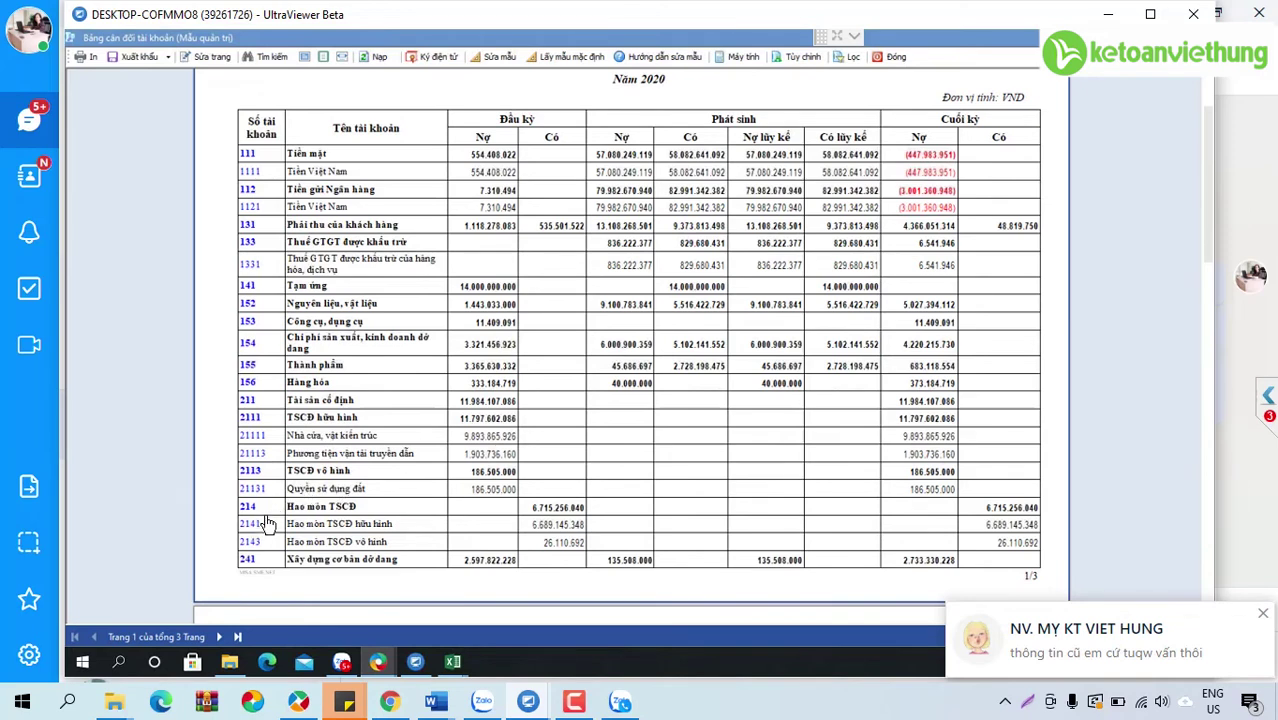
left_click(168, 58)
left_click(167, 110)
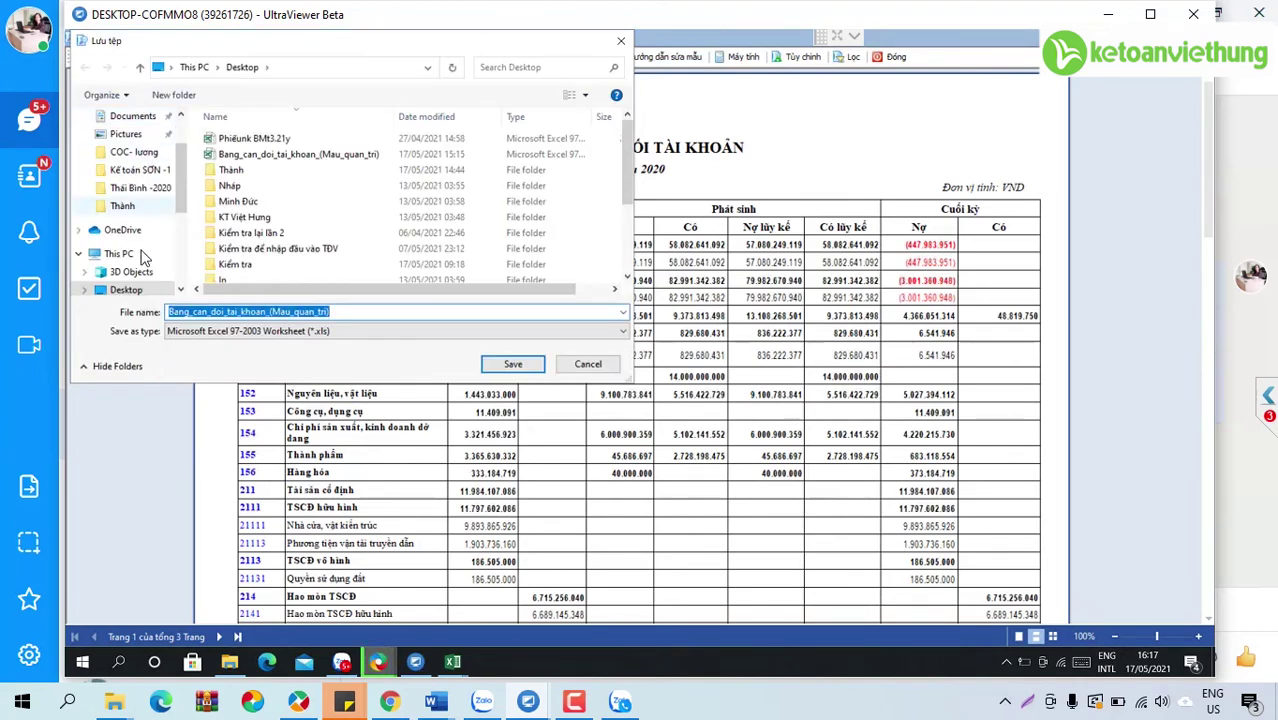
left_click(355, 312)
type("ok")
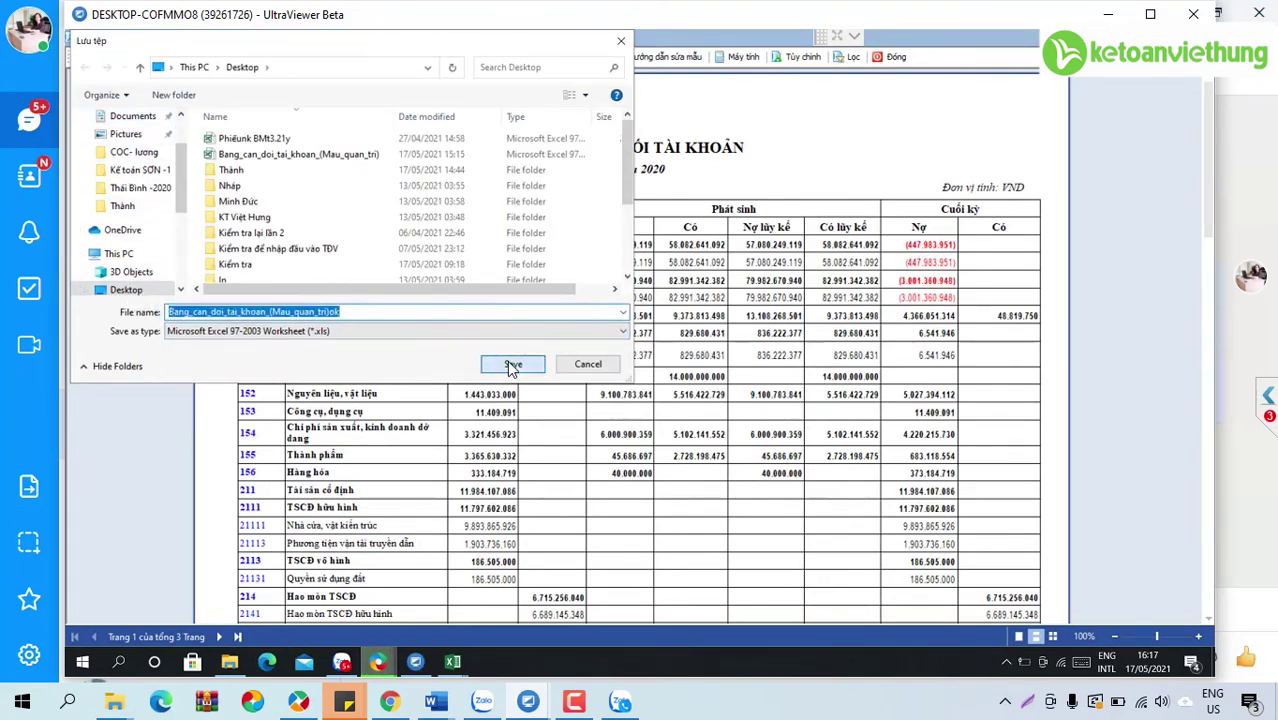
left_click(510, 366)
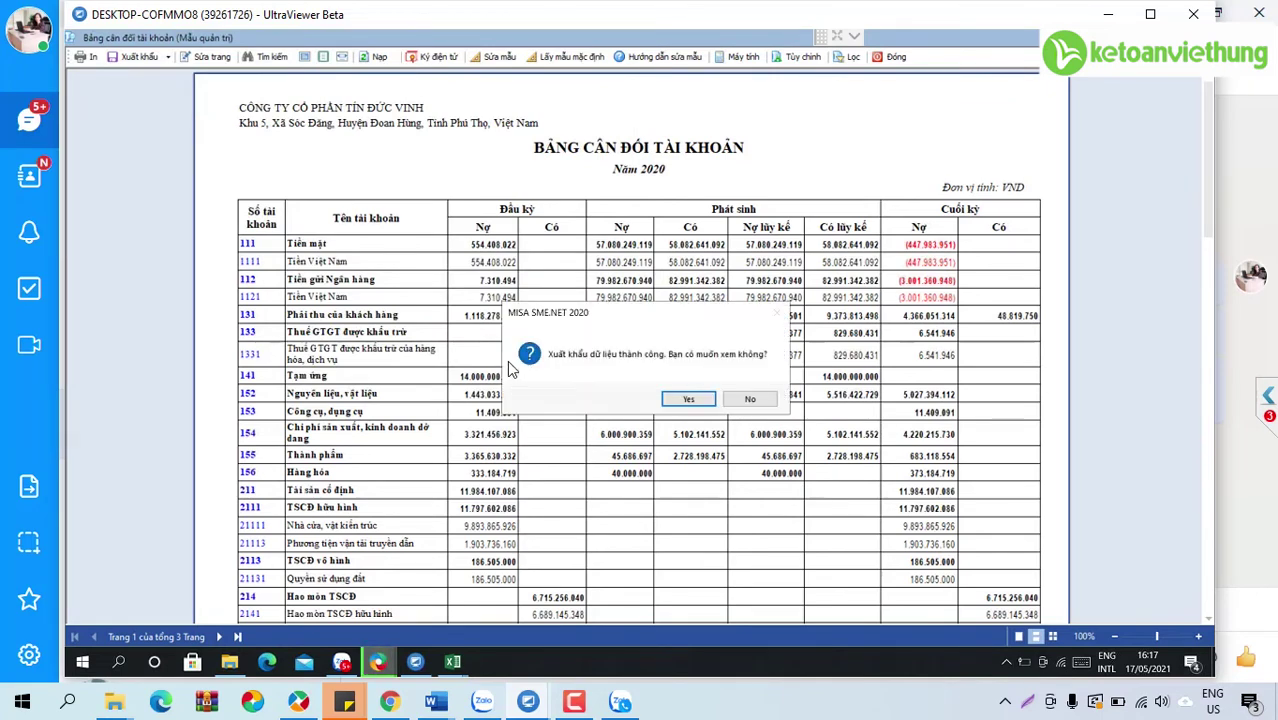
left_click(687, 400)
- Highlight in yellow the opening debit balance of account 211 and the opening credit balance of account 214
left_click(303, 506)
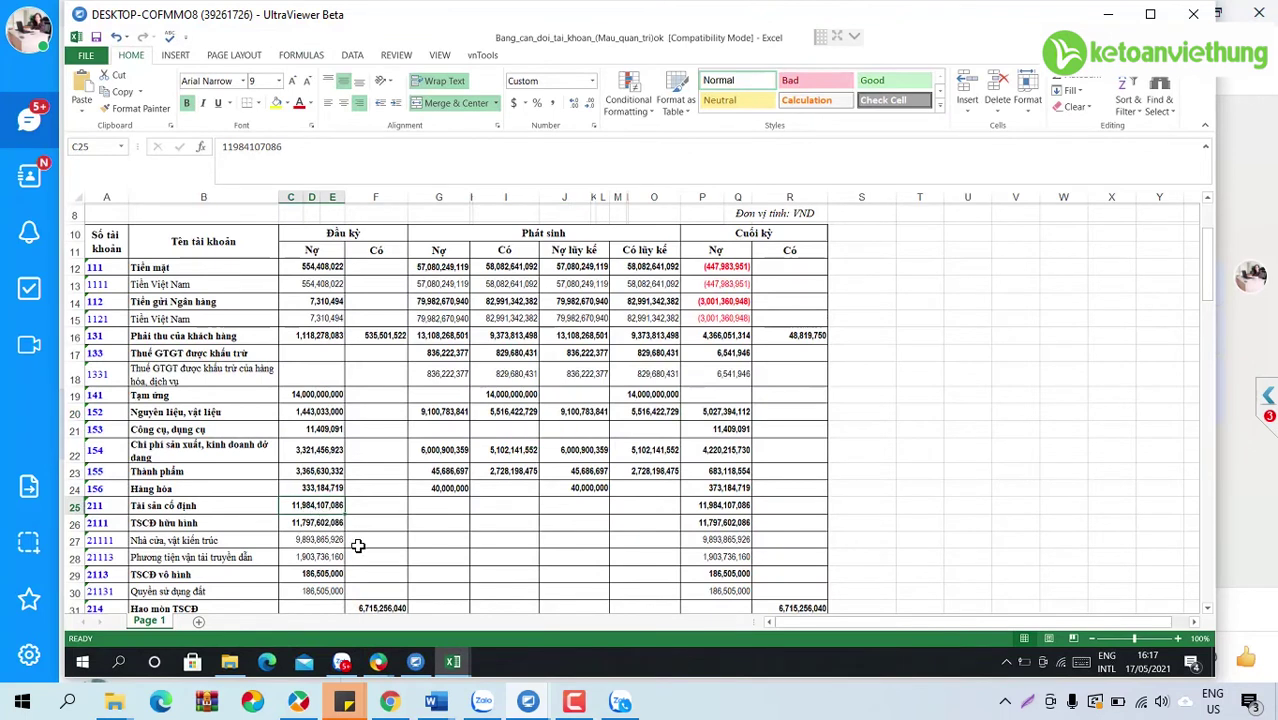
left_click(275, 104)
left_click(380, 605)
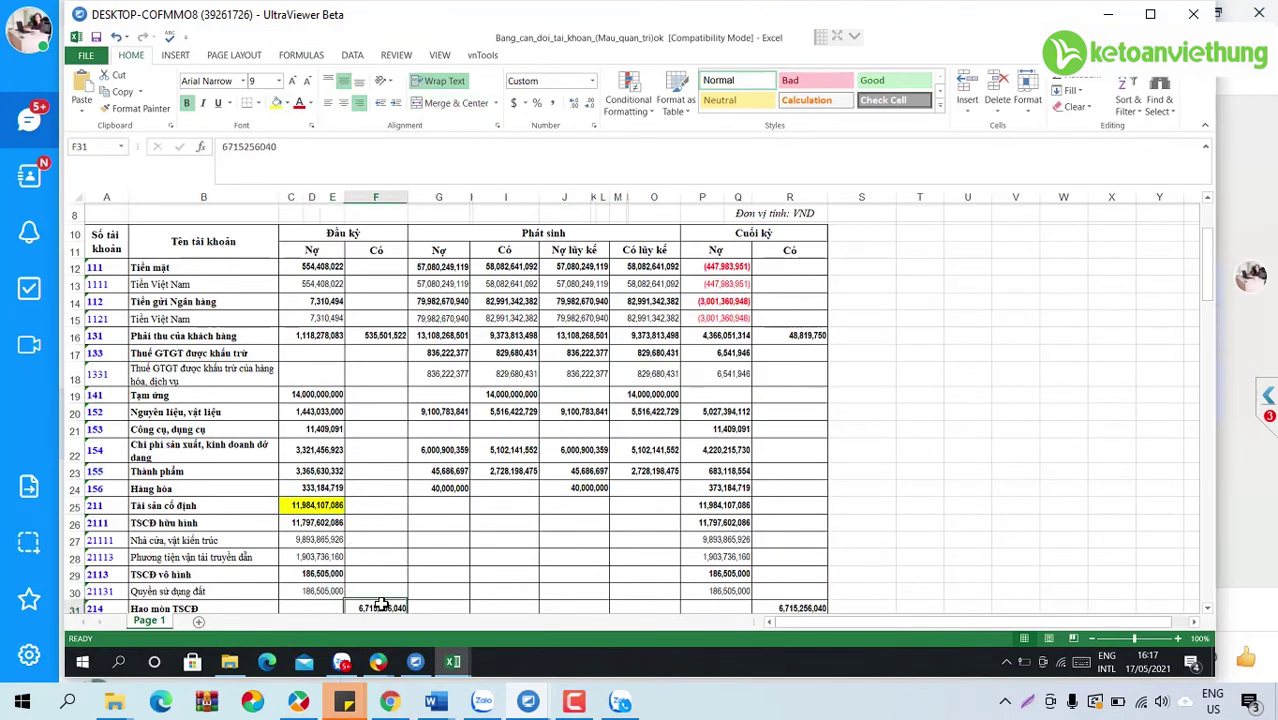
left_click(276, 103)
scroll(318, 306, "down", 4)
left_click(318, 306)
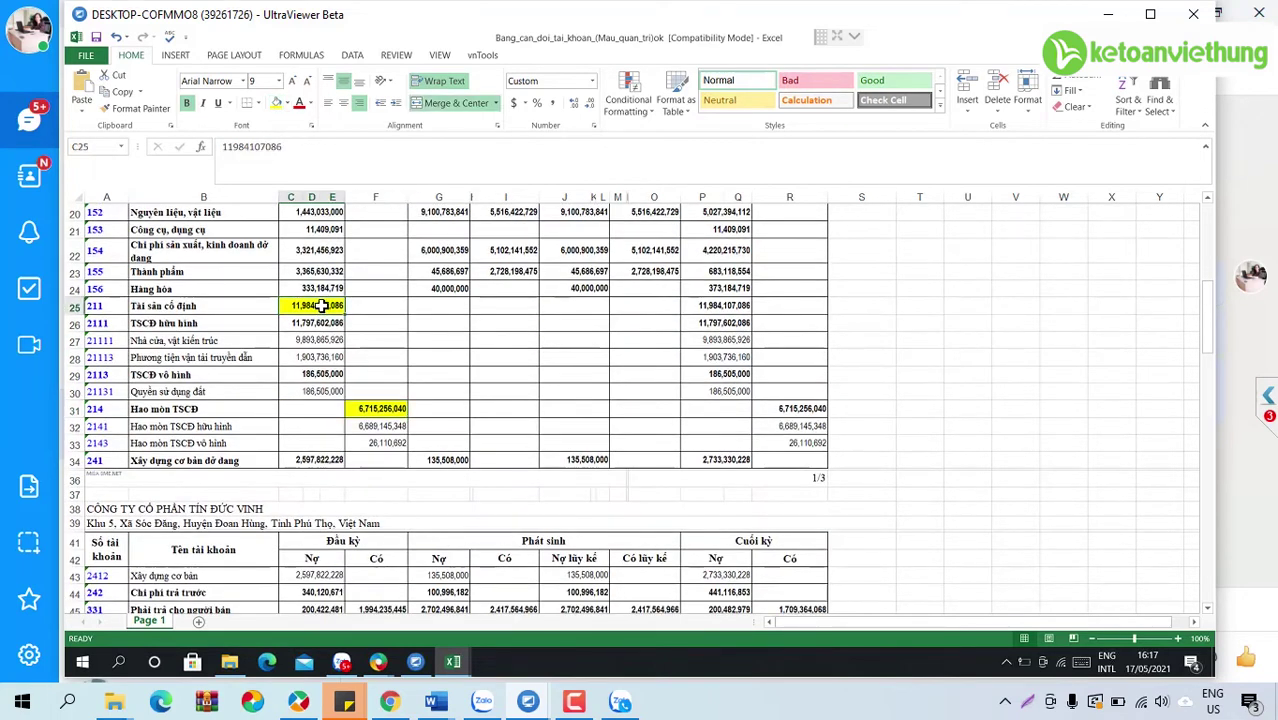
- Recheck account 214's opening credit balance, return to MISA, close the trial balance and expand the fixed-asset (Tài sản cố định) reports
left_click(385, 405)
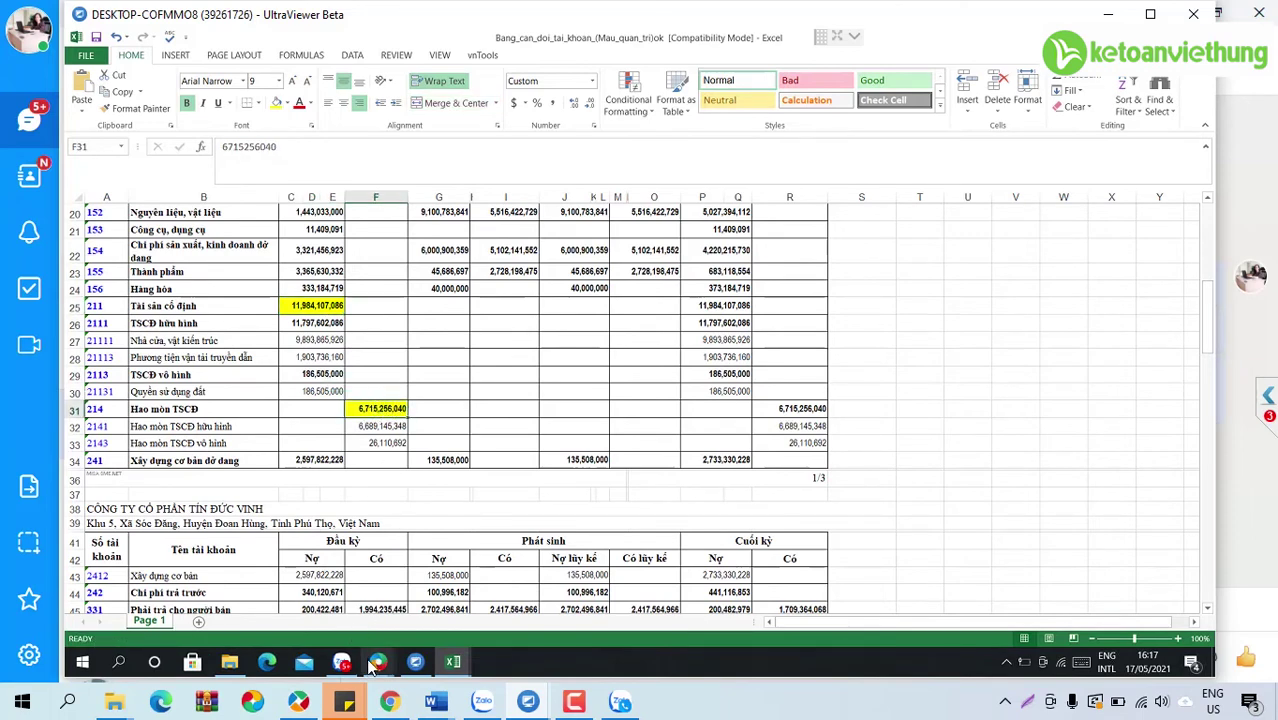
mouse_move(378, 660)
left_click(436, 610)
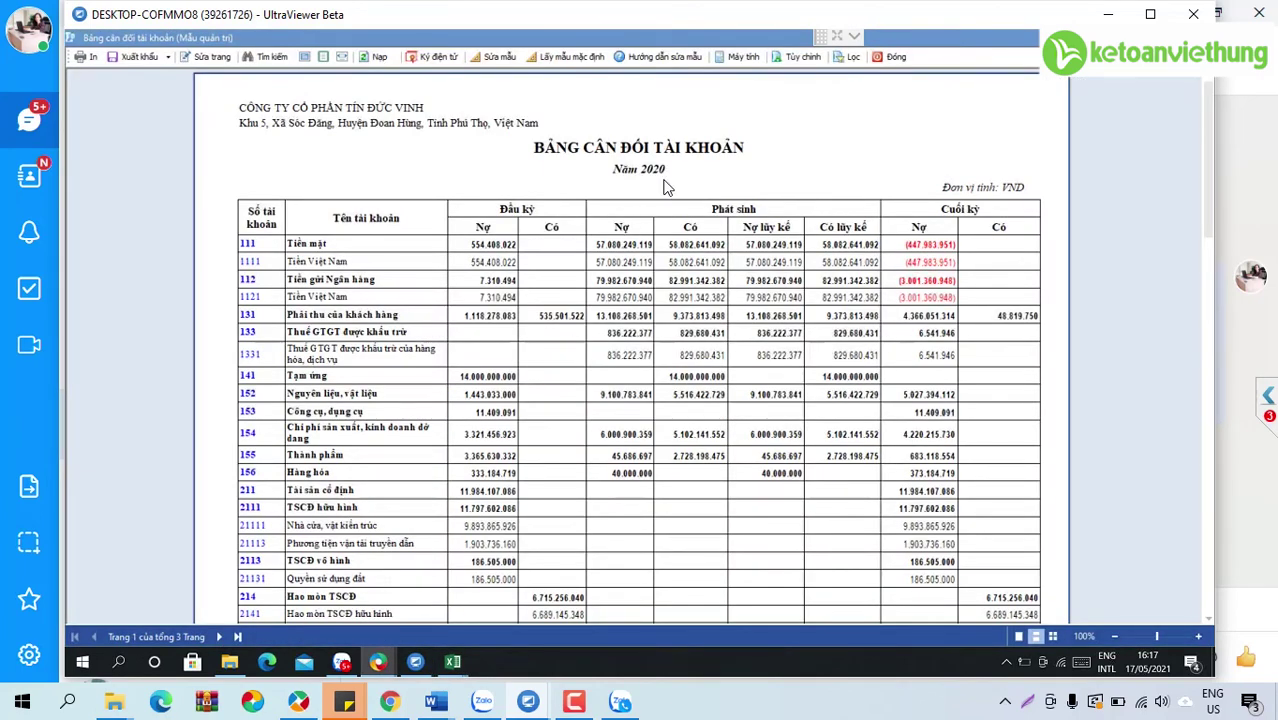
left_click(894, 57)
double_click(265, 339)
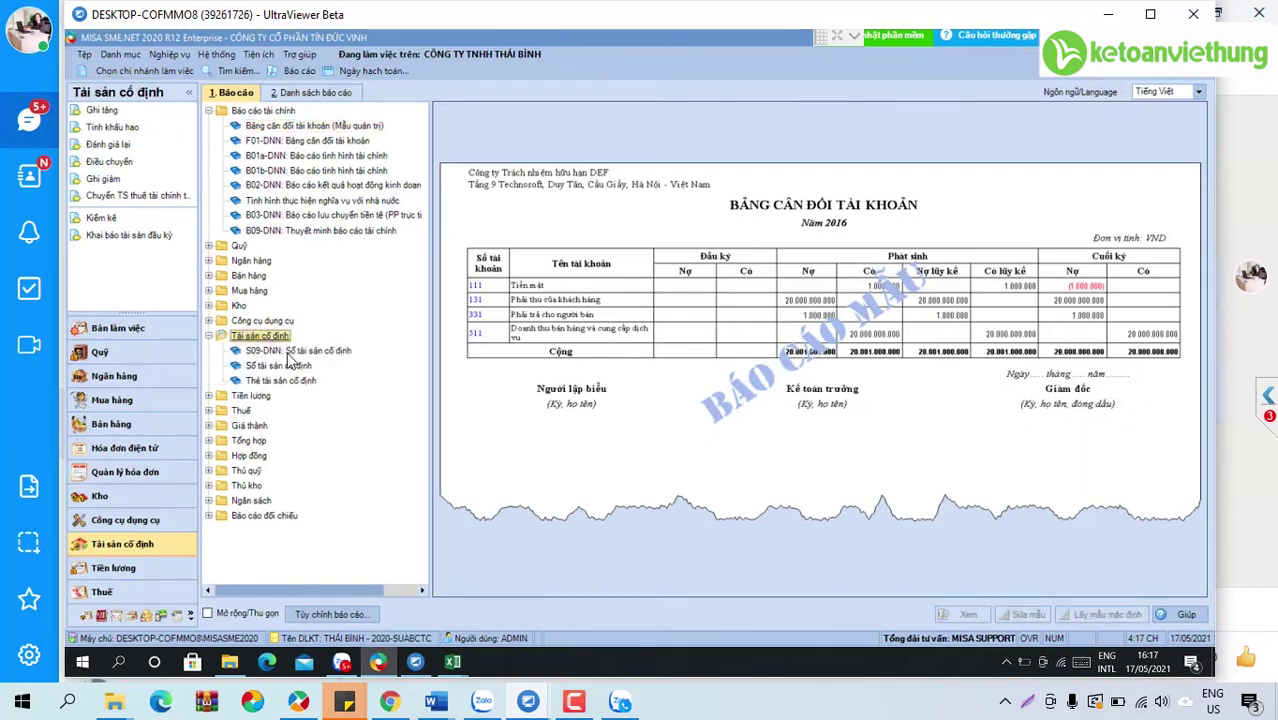
- Generate the Sổ tài sản cố định report for 01/01/2019 to 31/12/2019 and examine the total original cost (Nguyên giá)
left_click(279, 366)
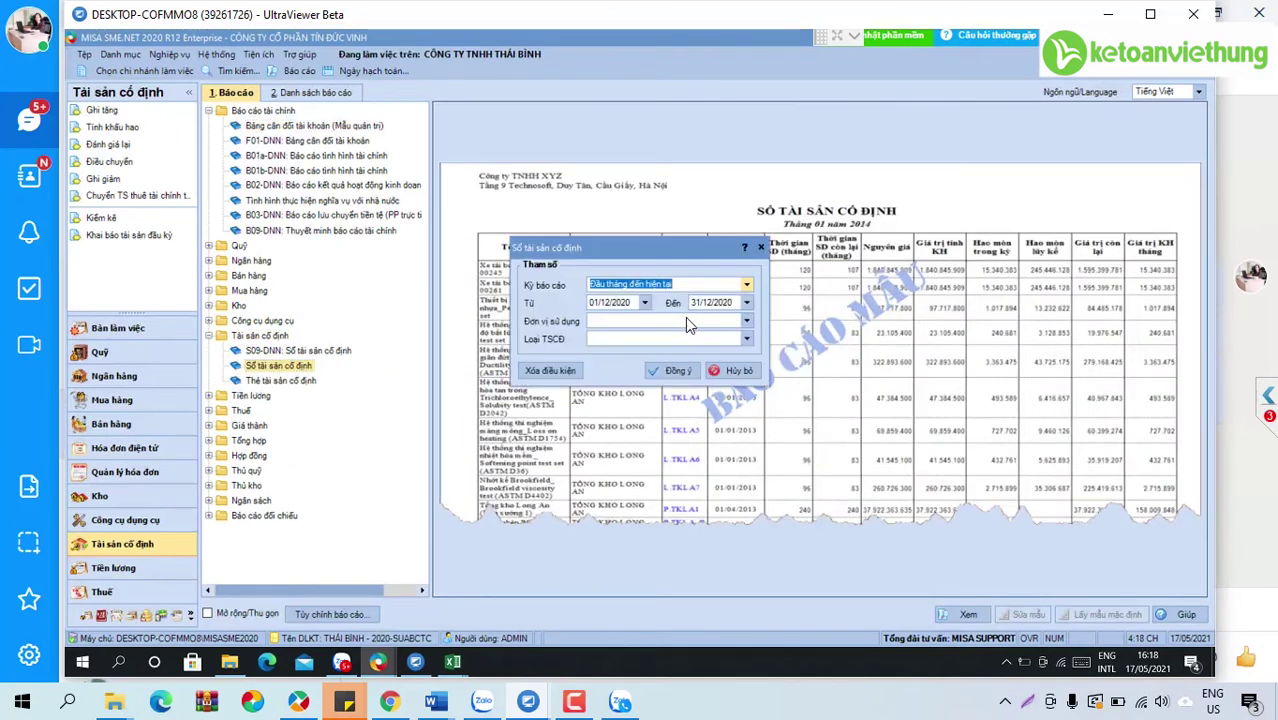
left_click(632, 306)
type("010")
key("Tab")
type("31")
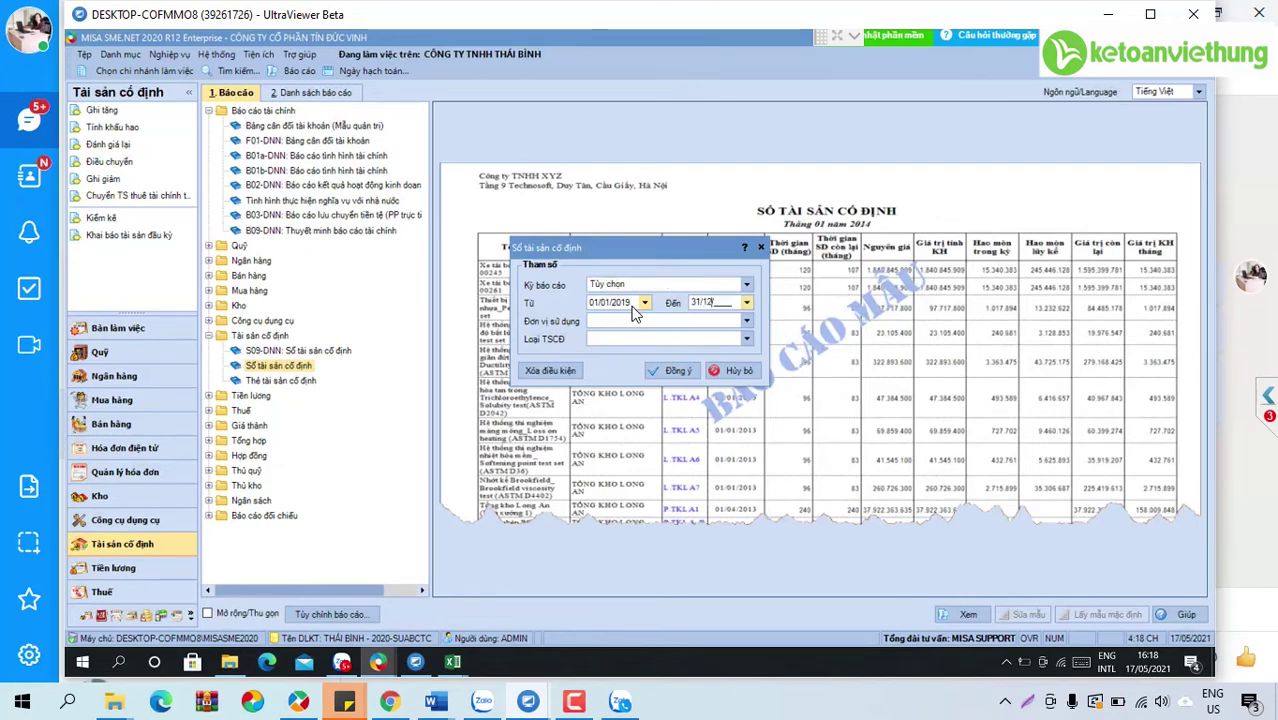
type("122019")
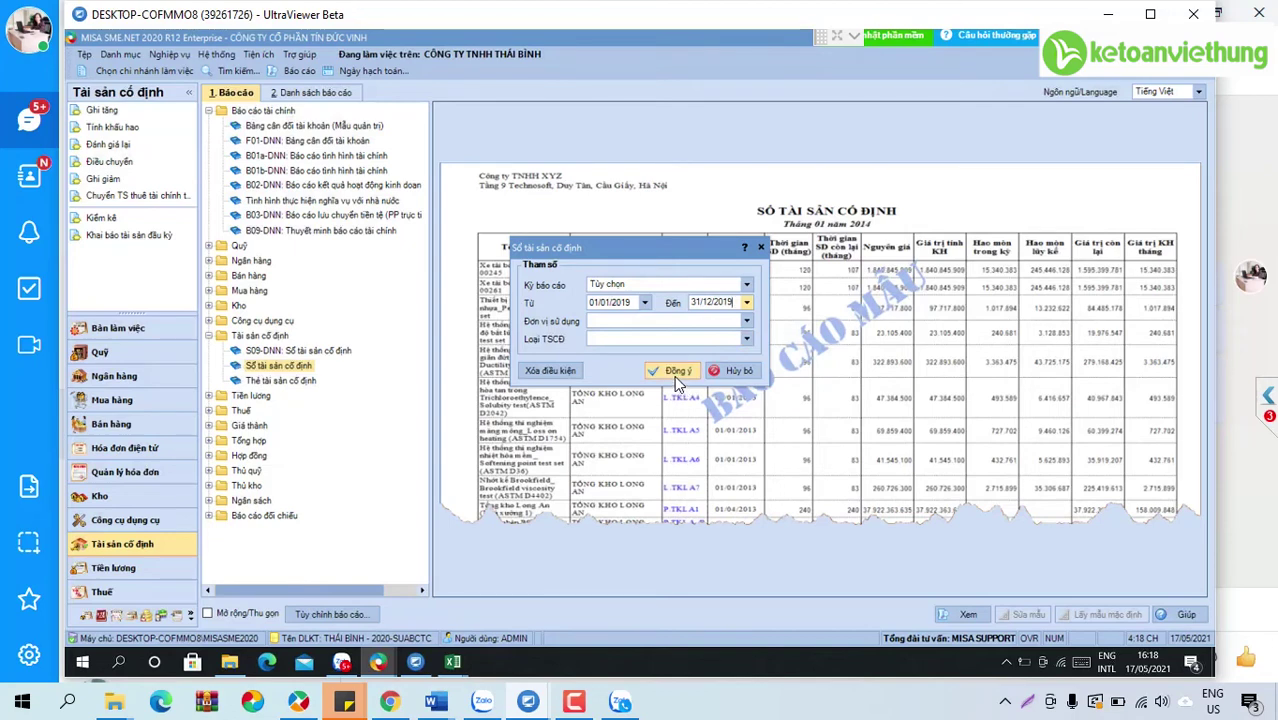
left_click(674, 372)
scroll(850, 507, "down", 5)
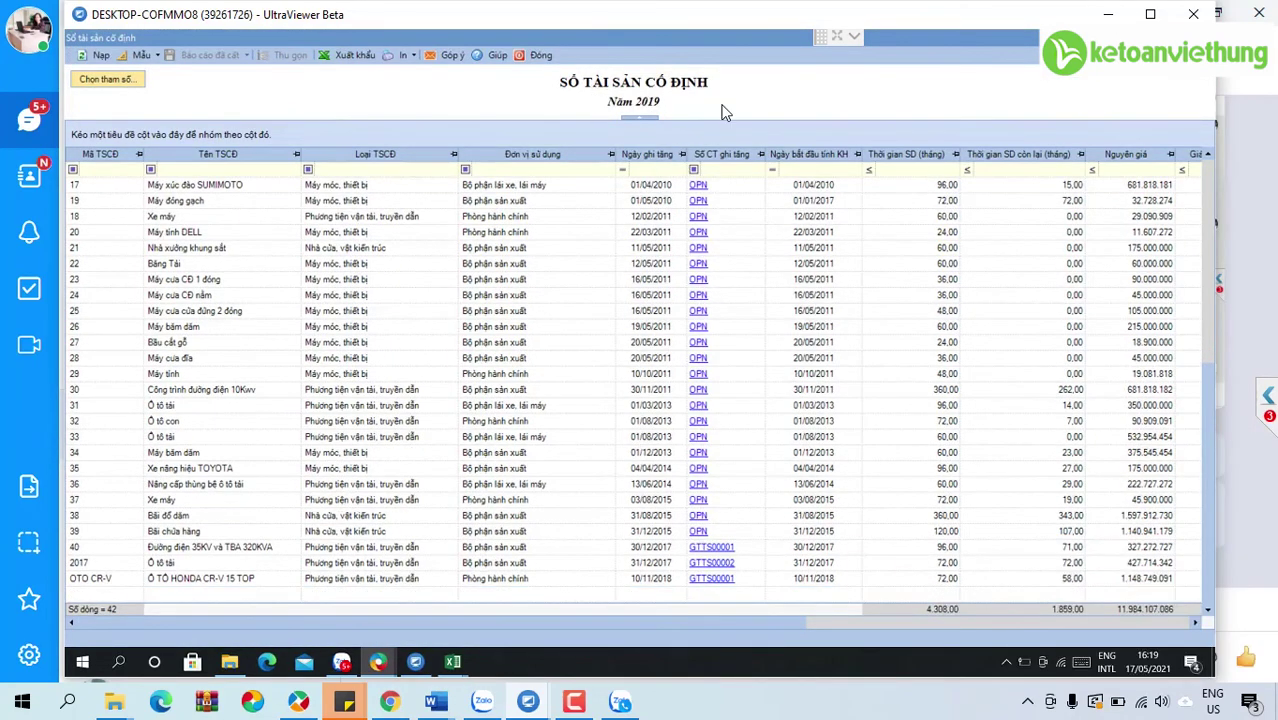
left_click_drag(817, 622, 1050, 617)
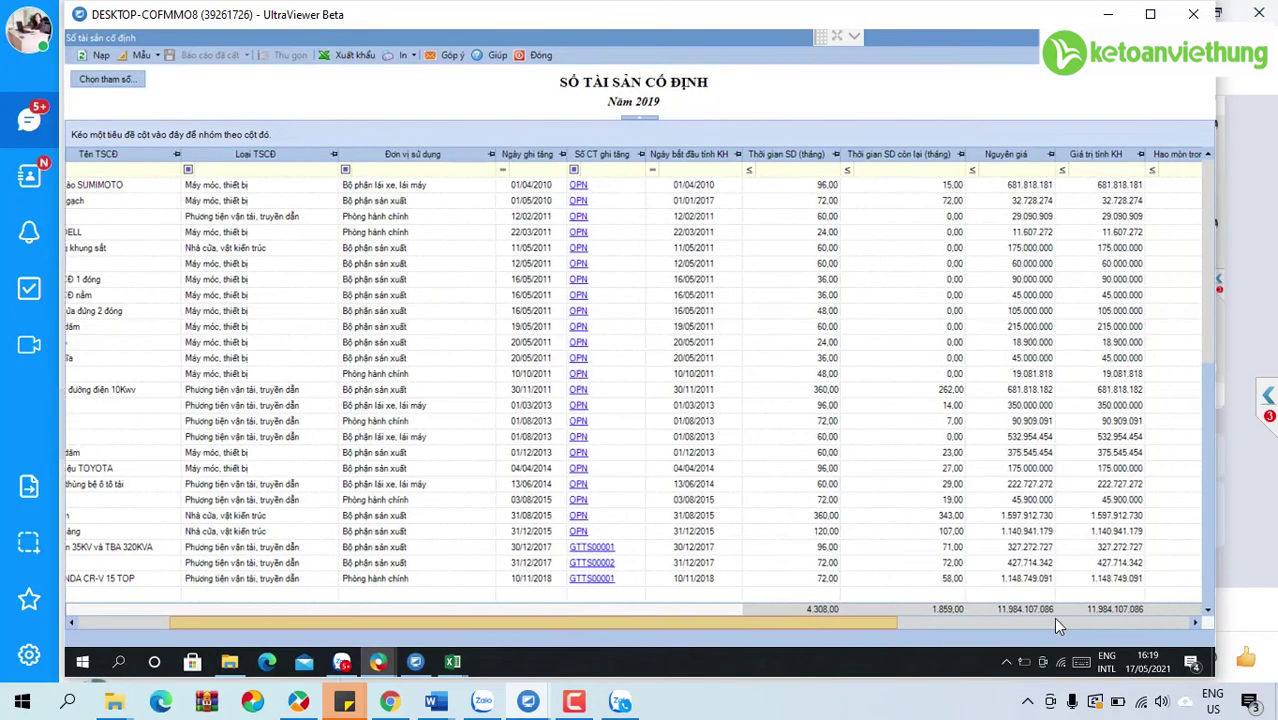
- Switch to the SO_TAI_SAN_CO_DINH workbook in Excel and set the whole sheet's font size to 10
left_click(452, 661)
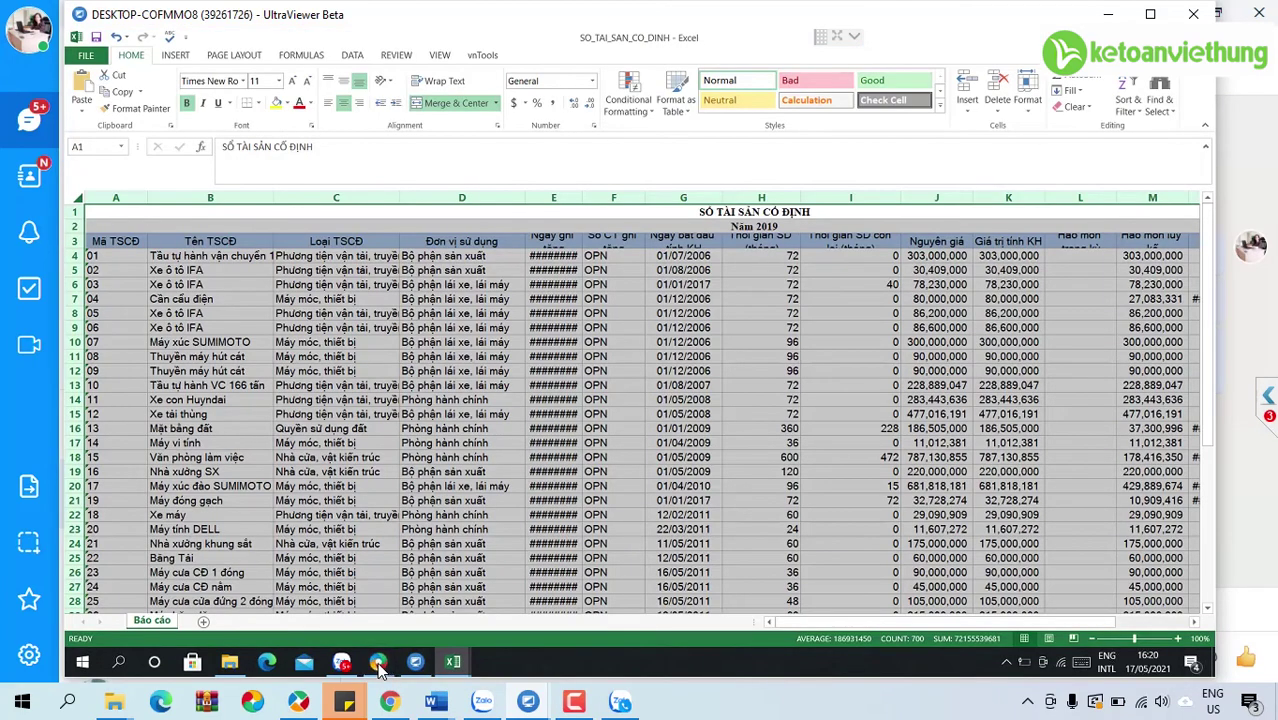
left_click(279, 80)
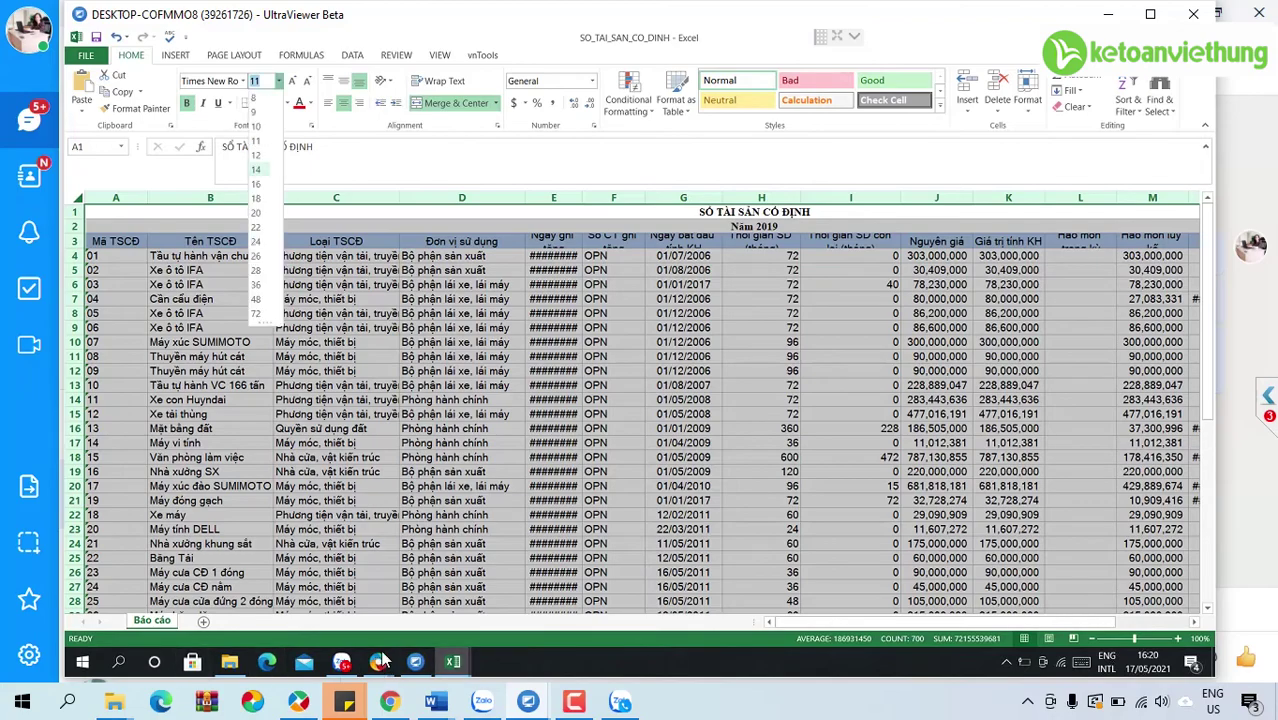
left_click(262, 124)
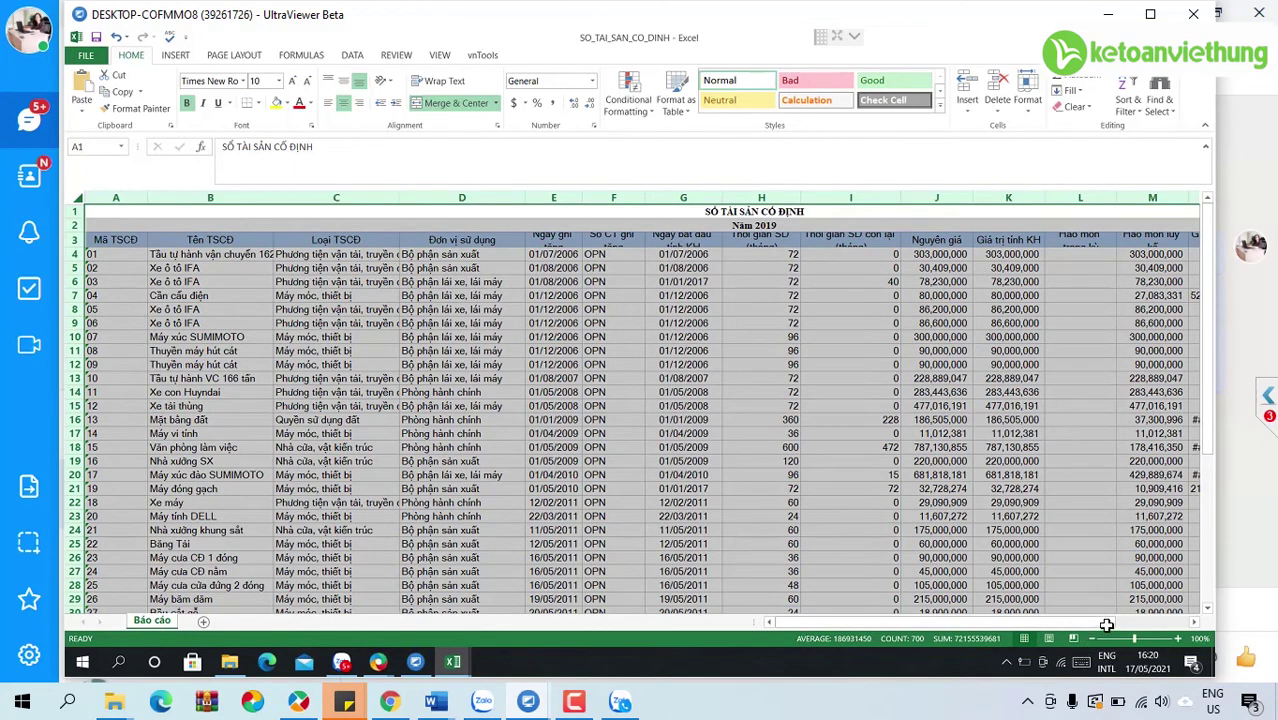
- Highlight the accumulated depreciation (Hao mòn lũy kế) column header in cell M3 in yellow
scroll(1100, 600, "down", 4)
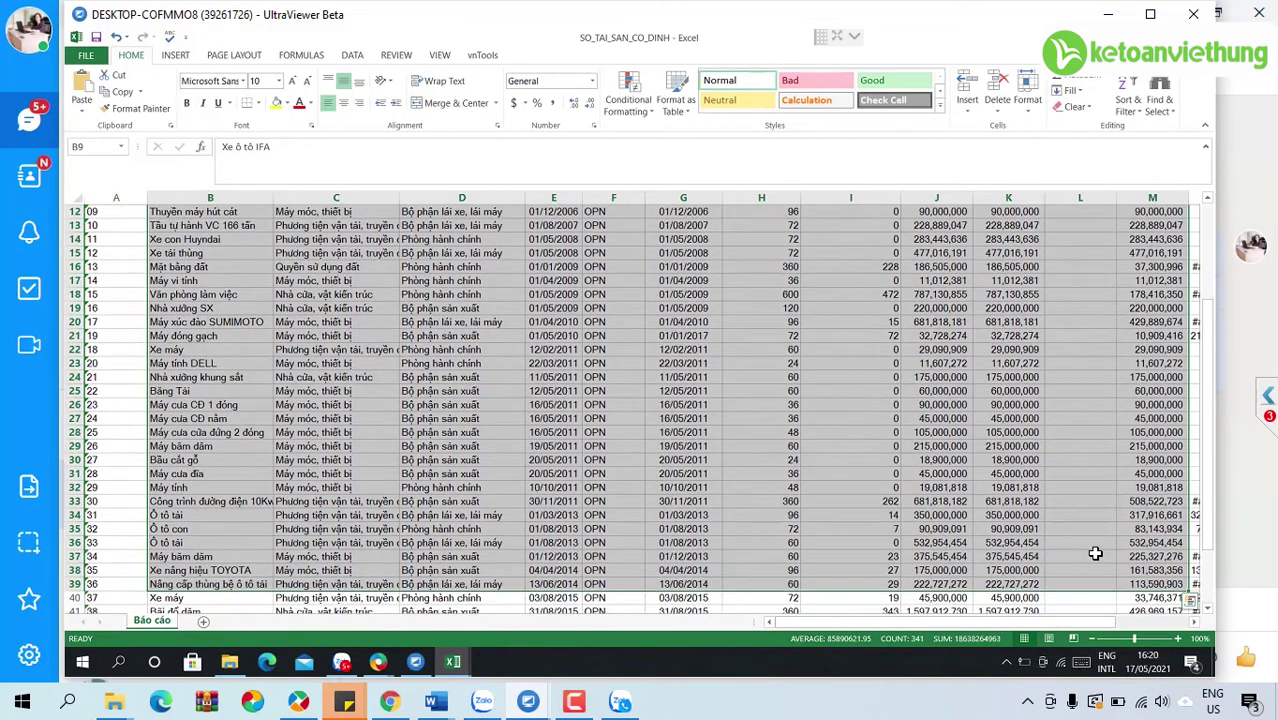
left_click(1082, 556)
left_click(1192, 622)
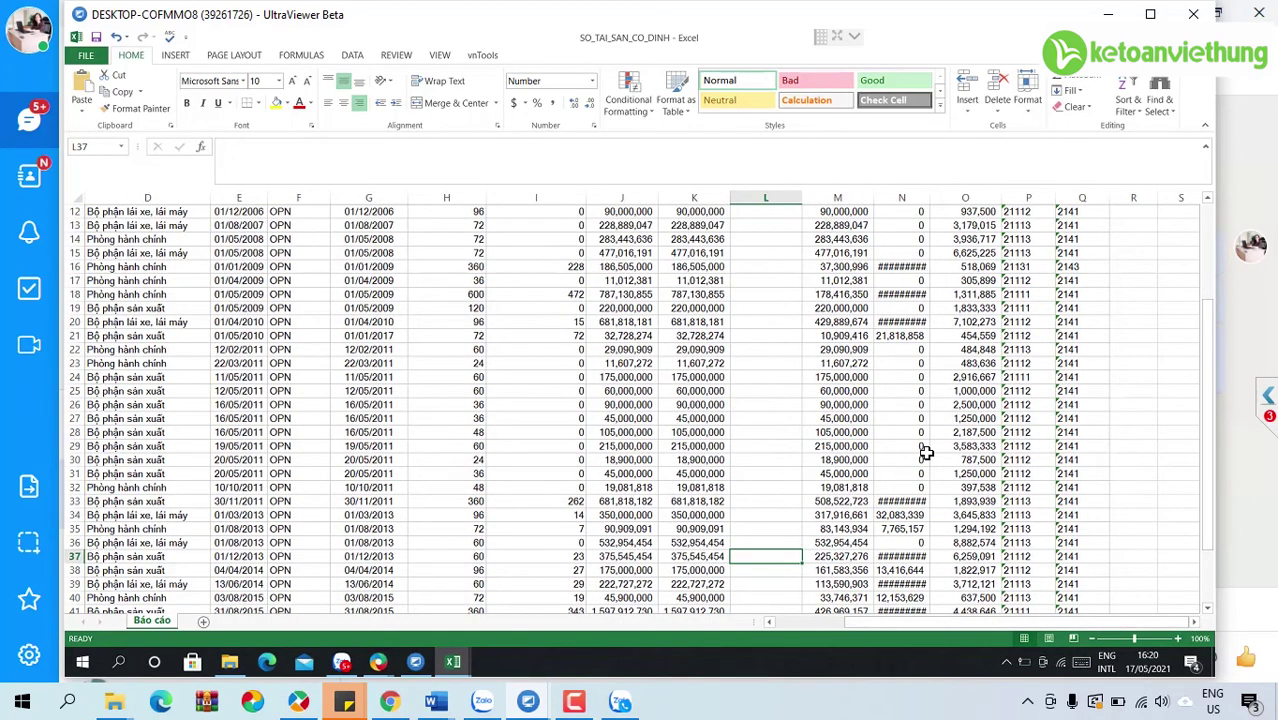
scroll(926, 452, "up", 3)
scroll(926, 452, "up", 1)
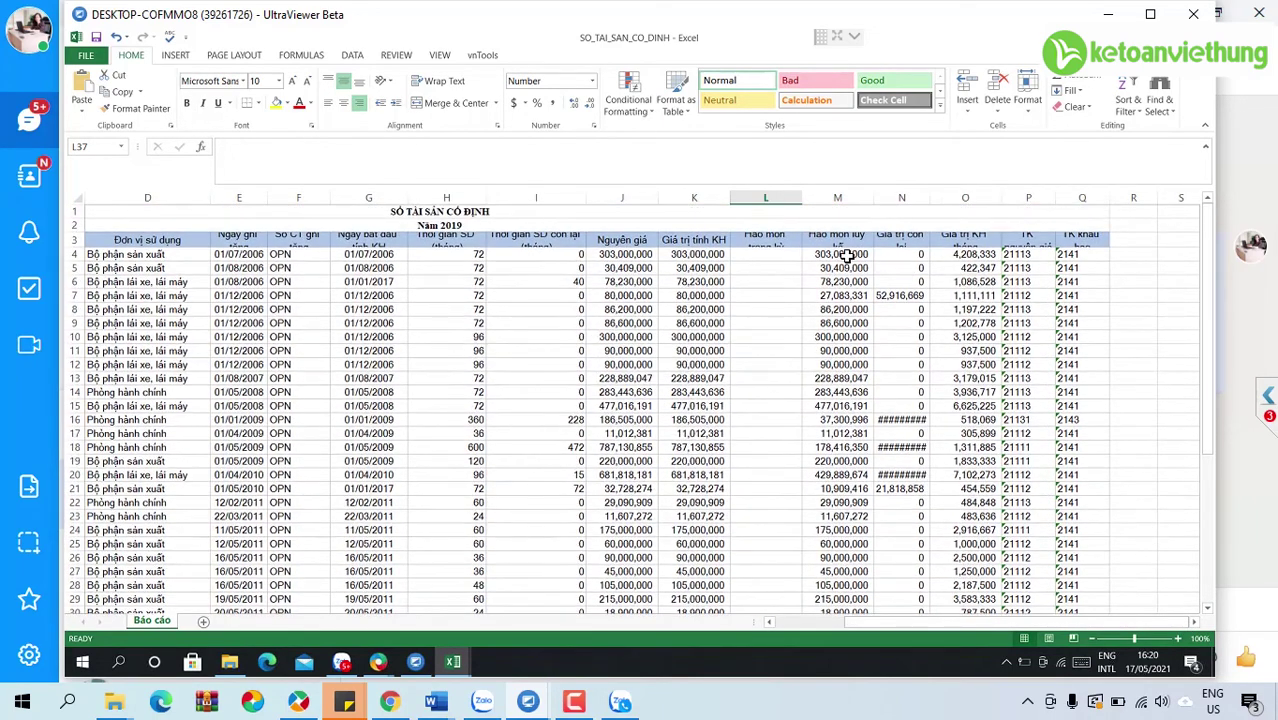
left_click(850, 245)
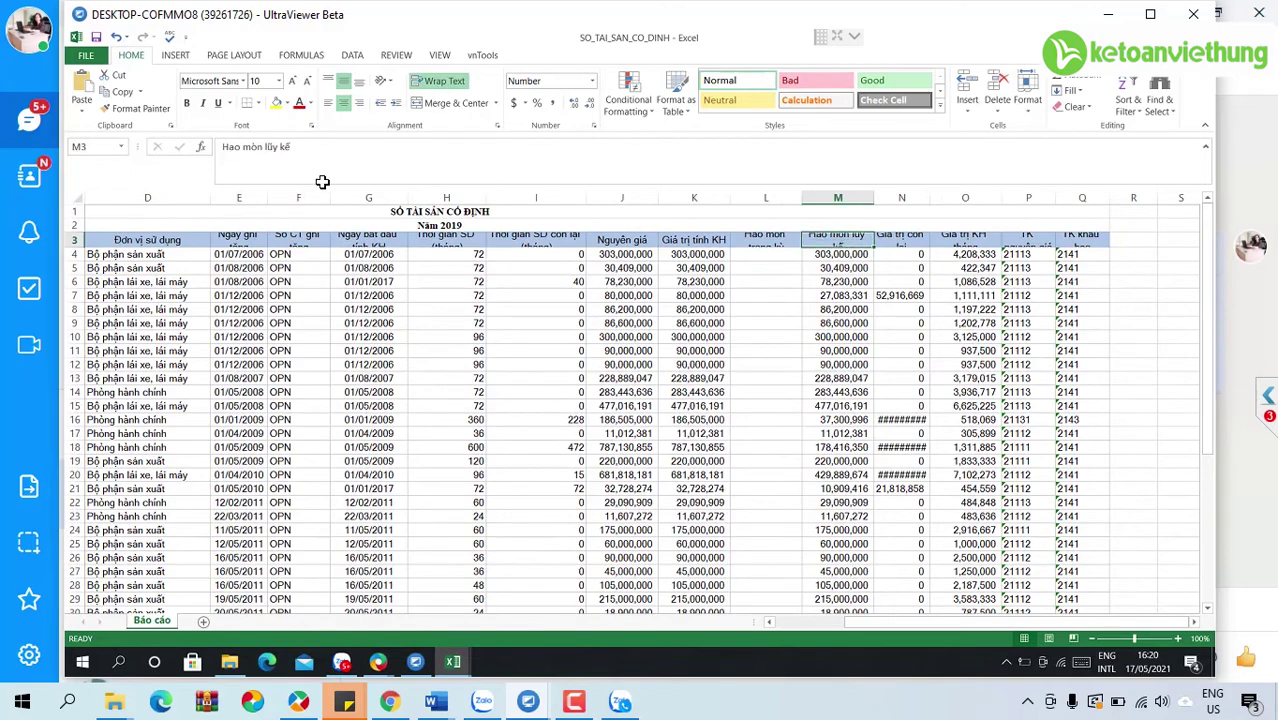
left_click(277, 103)
- Highlight the accumulated depreciation total in cell M46 in yellow
scroll(843, 518, "down", 9)
scroll(843, 521, "down", 3)
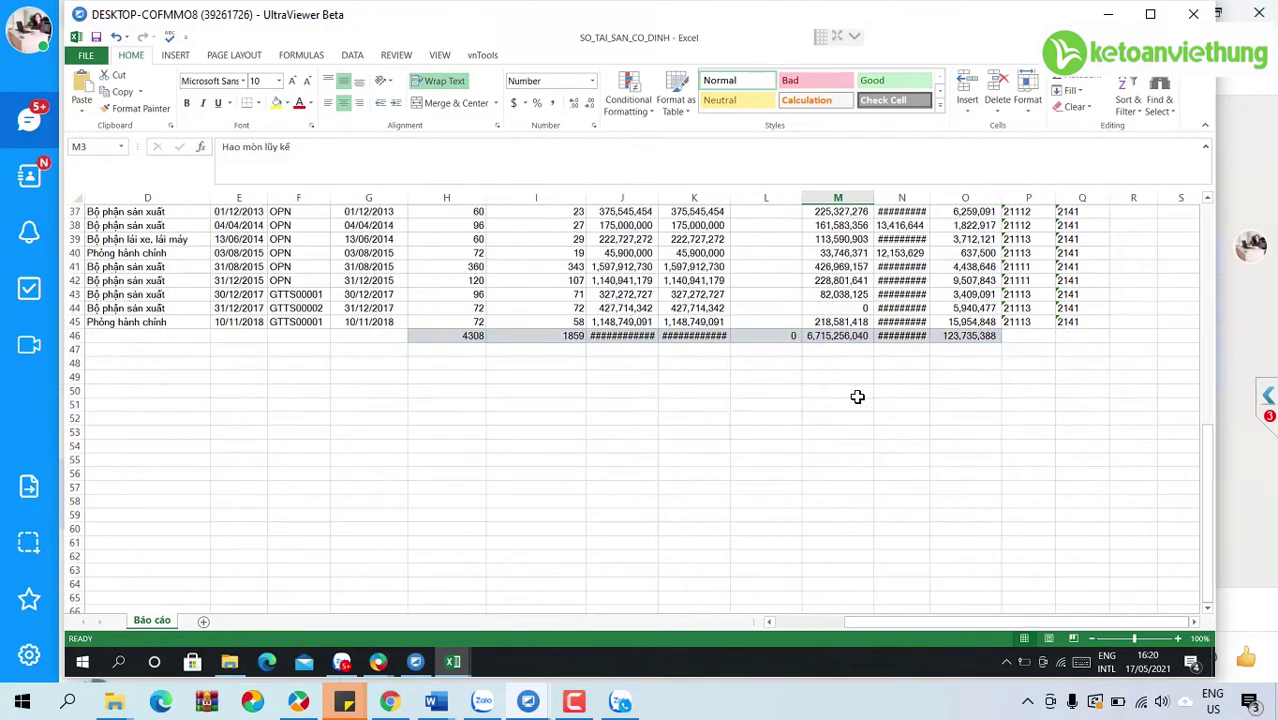
left_click(843, 338)
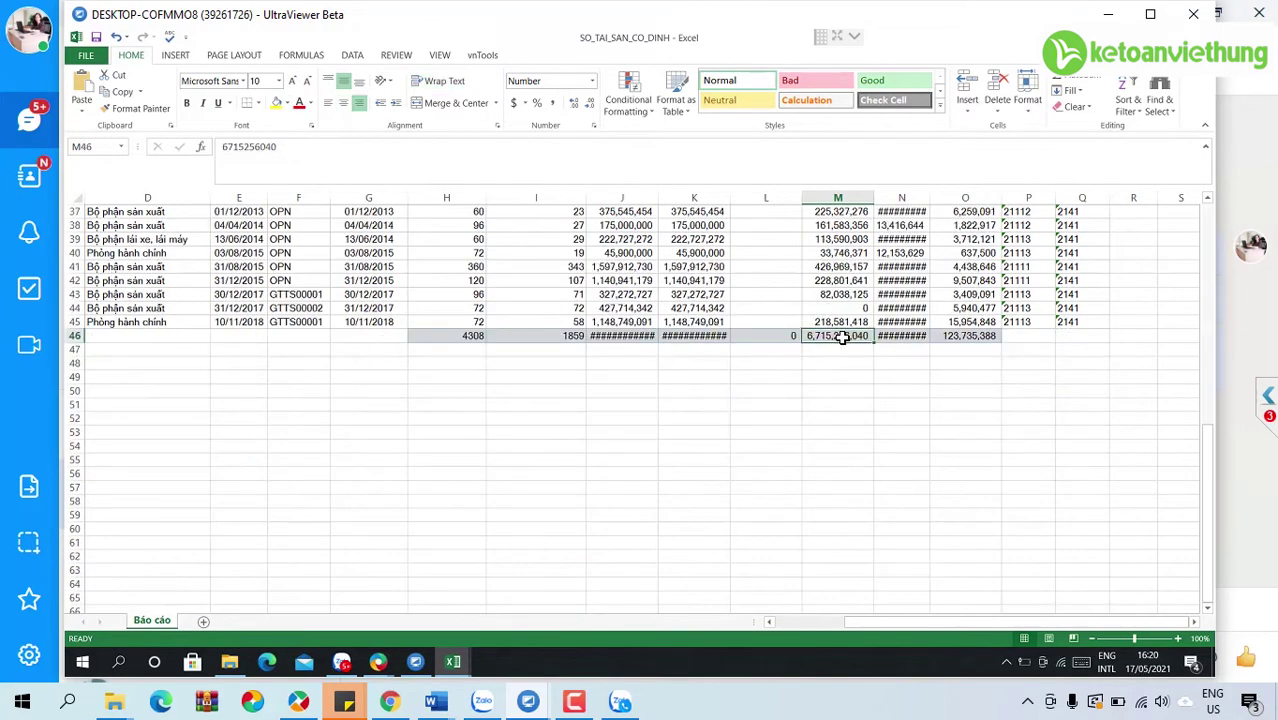
left_click(277, 103)
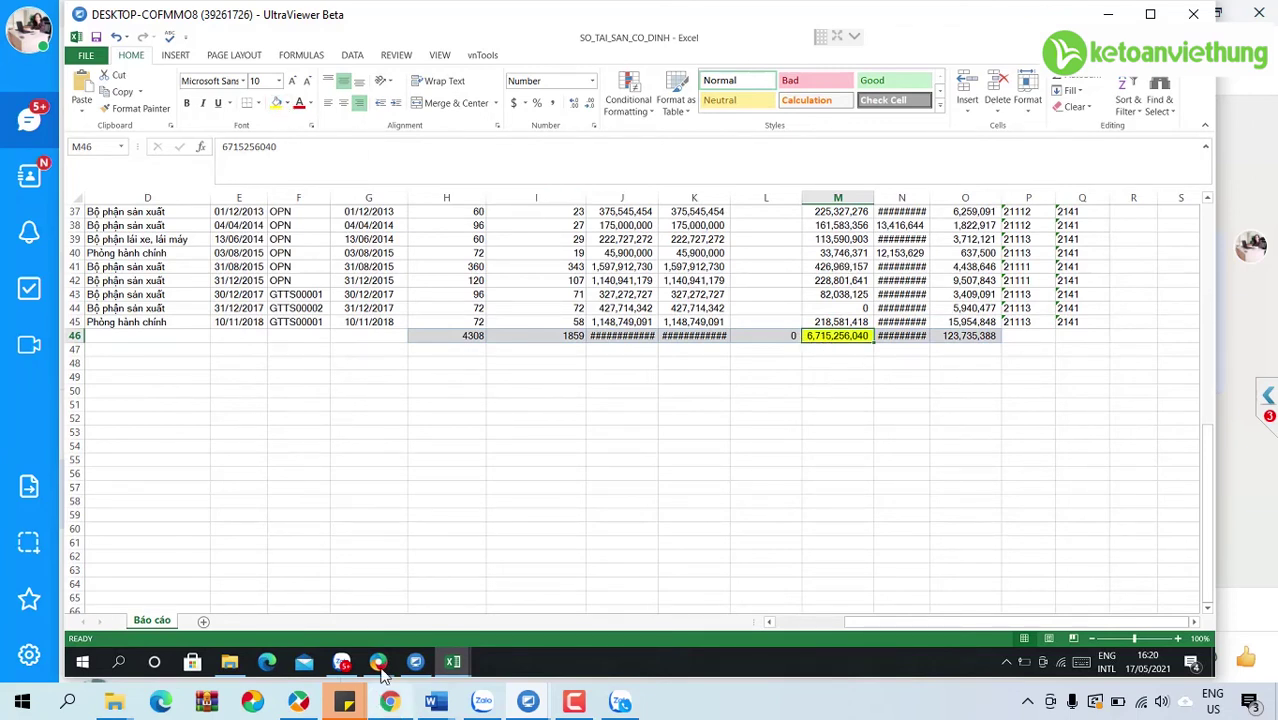
- Return to the 2019 Sổ tài sản cố định report in MISA and close it
mouse_move(419, 665)
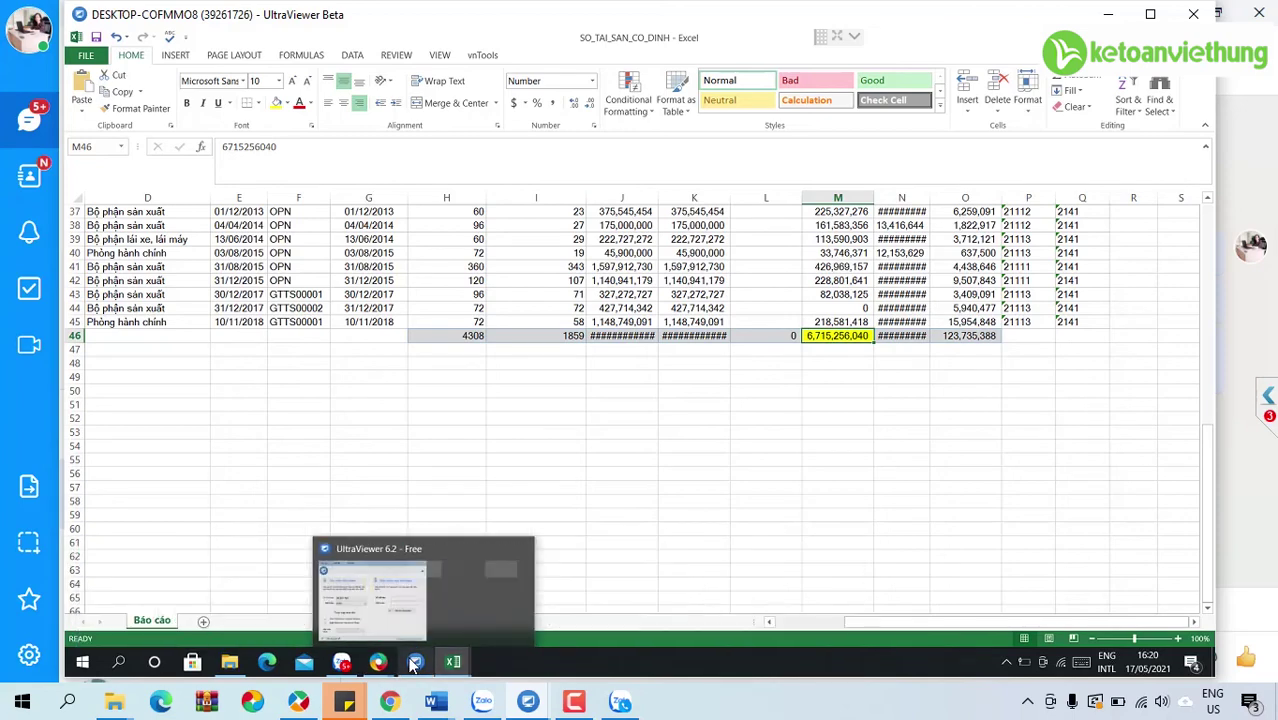
mouse_move(378, 662)
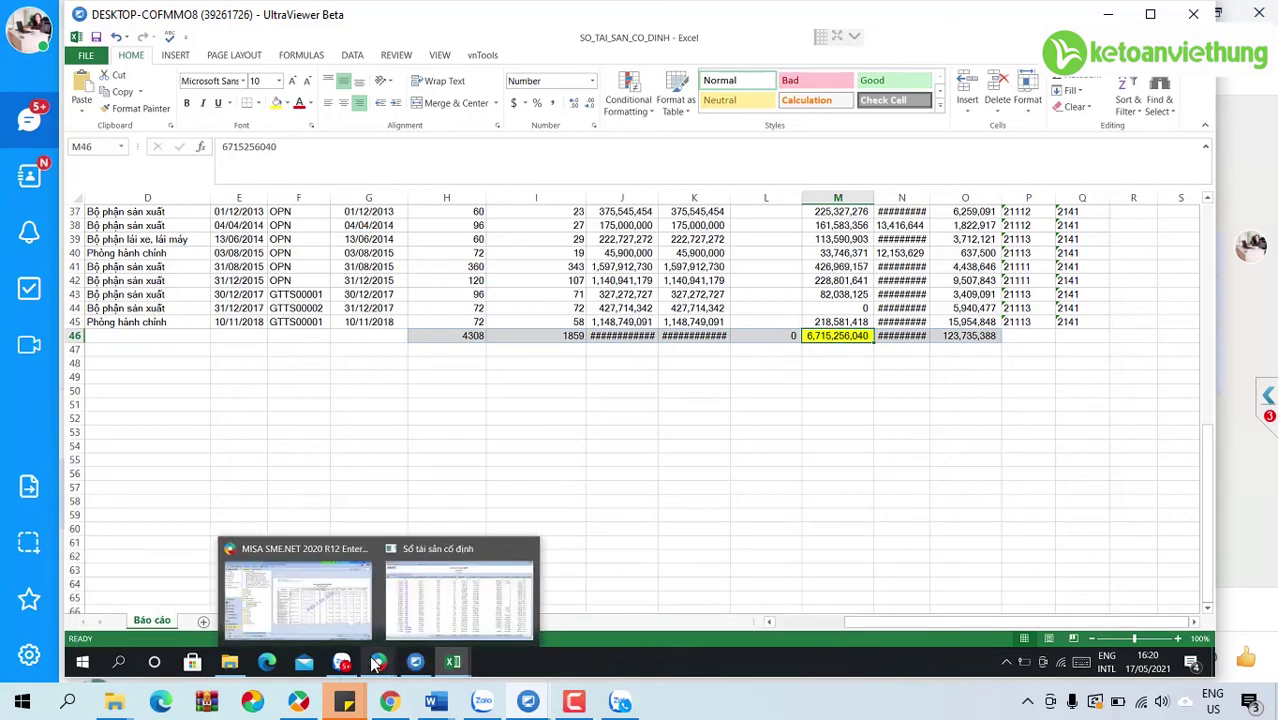
left_click(458, 594)
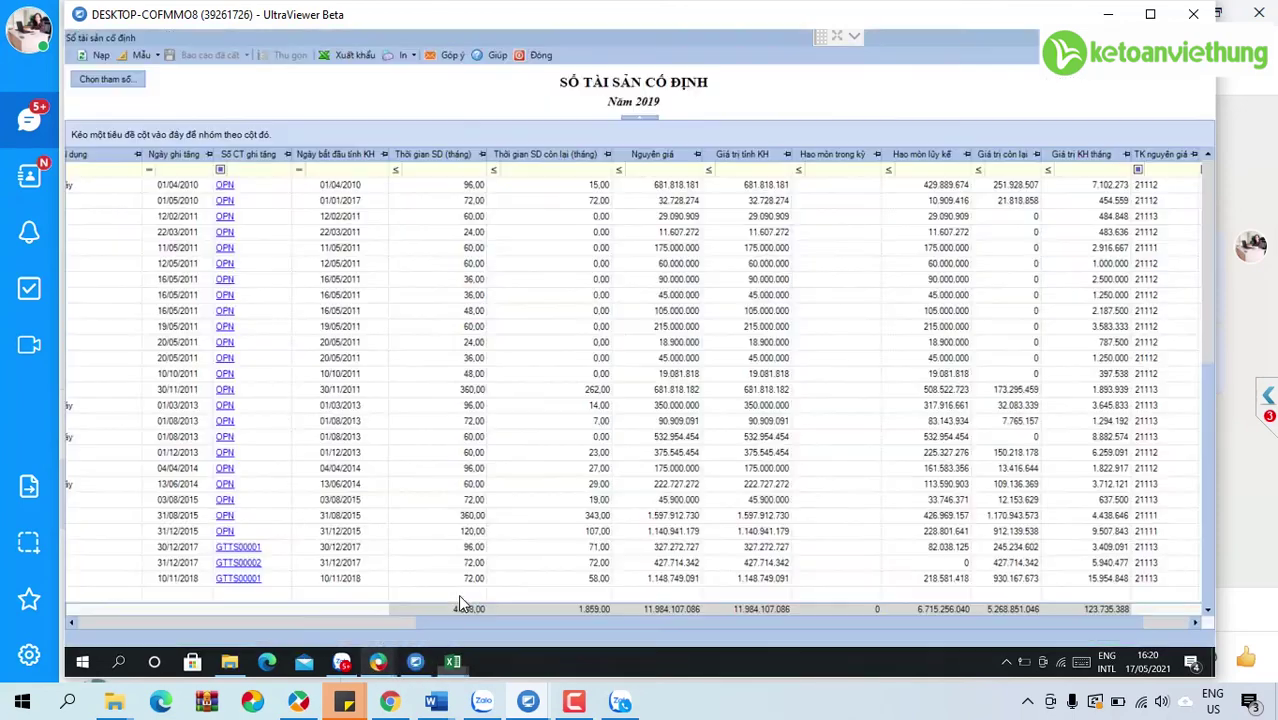
left_click(540, 55)
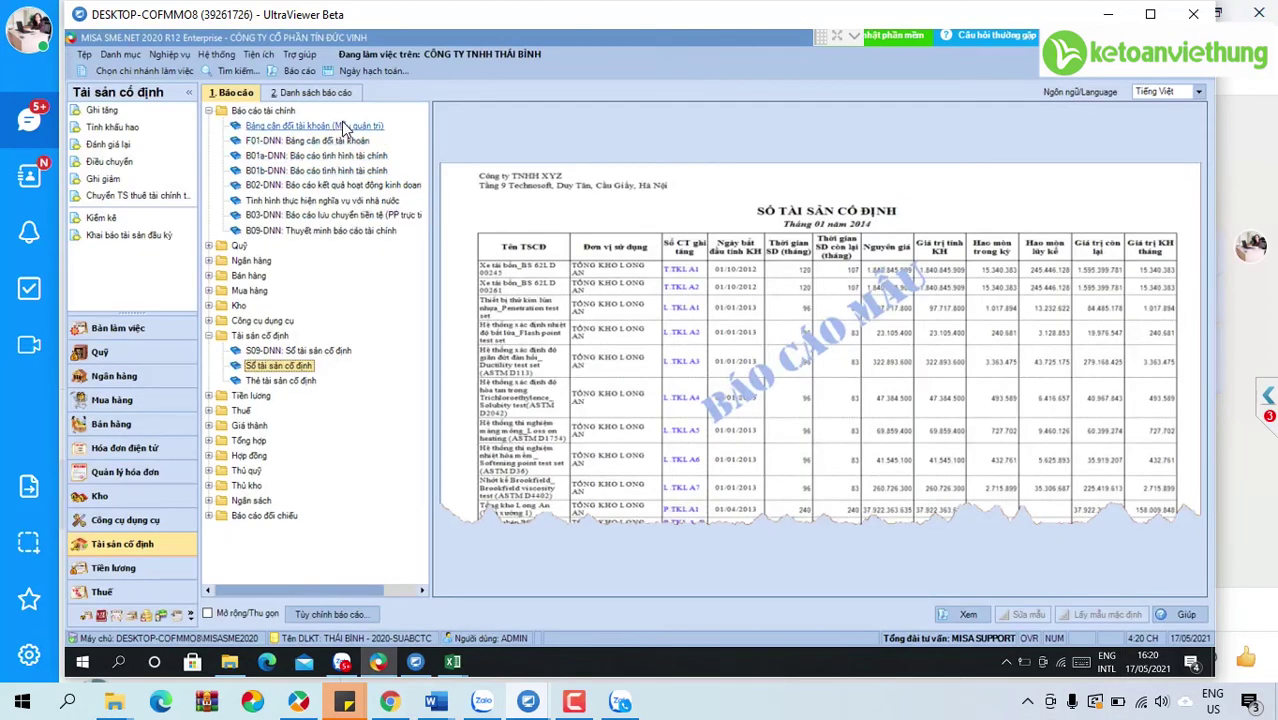
- Generate the 2020 Bảng cân đối tài khoản (Mẫu quản trị) report again and examine the balances of accounts 211 and 214
left_click(344, 127)
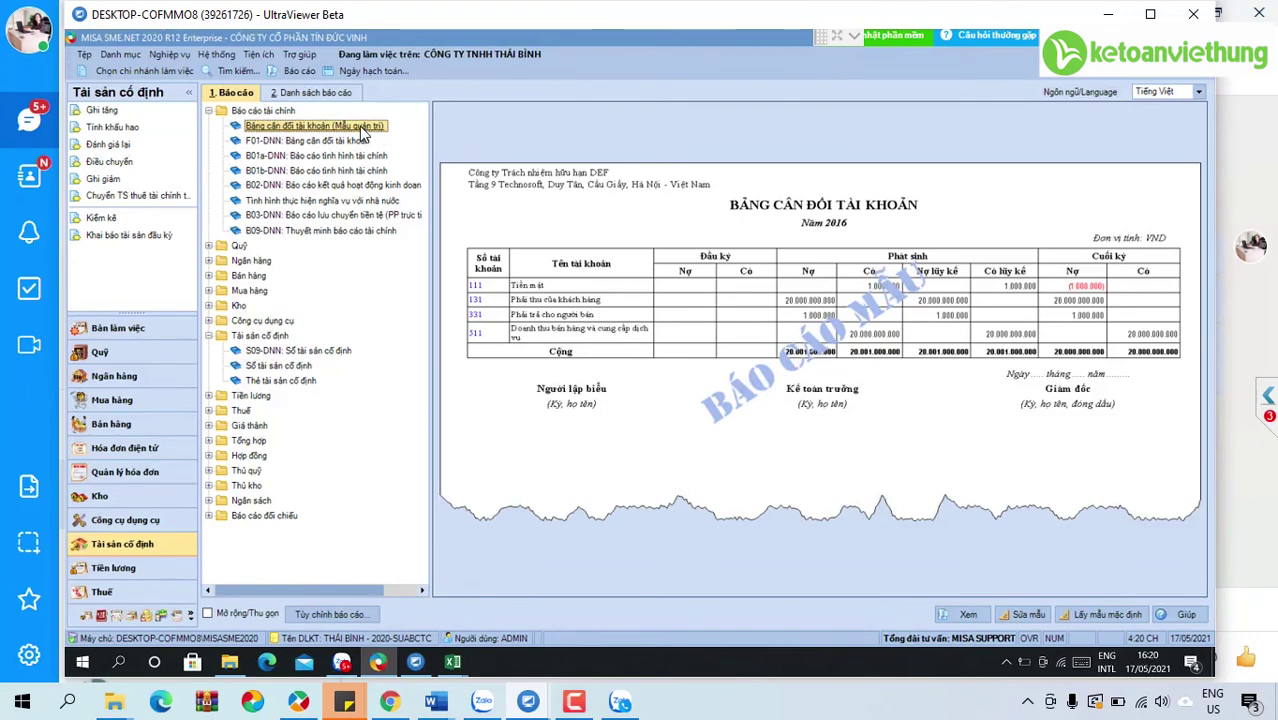
double_click(359, 126)
left_click(697, 387)
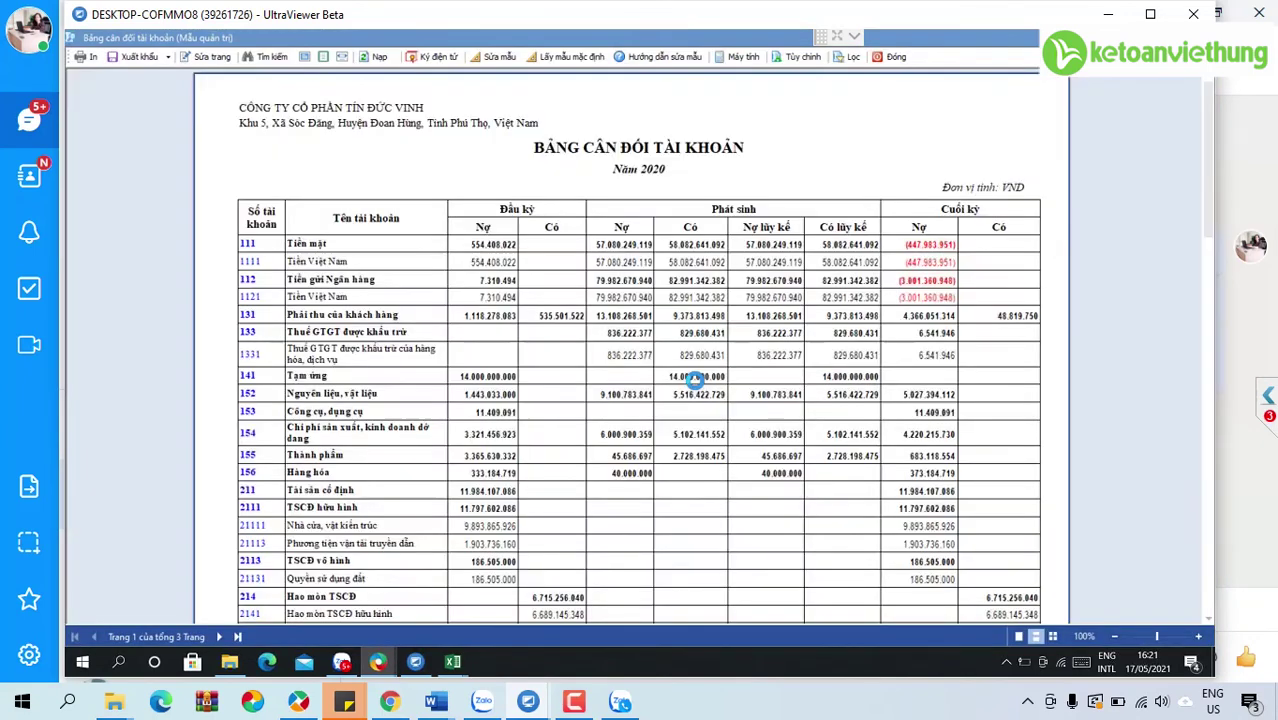
scroll(678, 447, "down", 3)
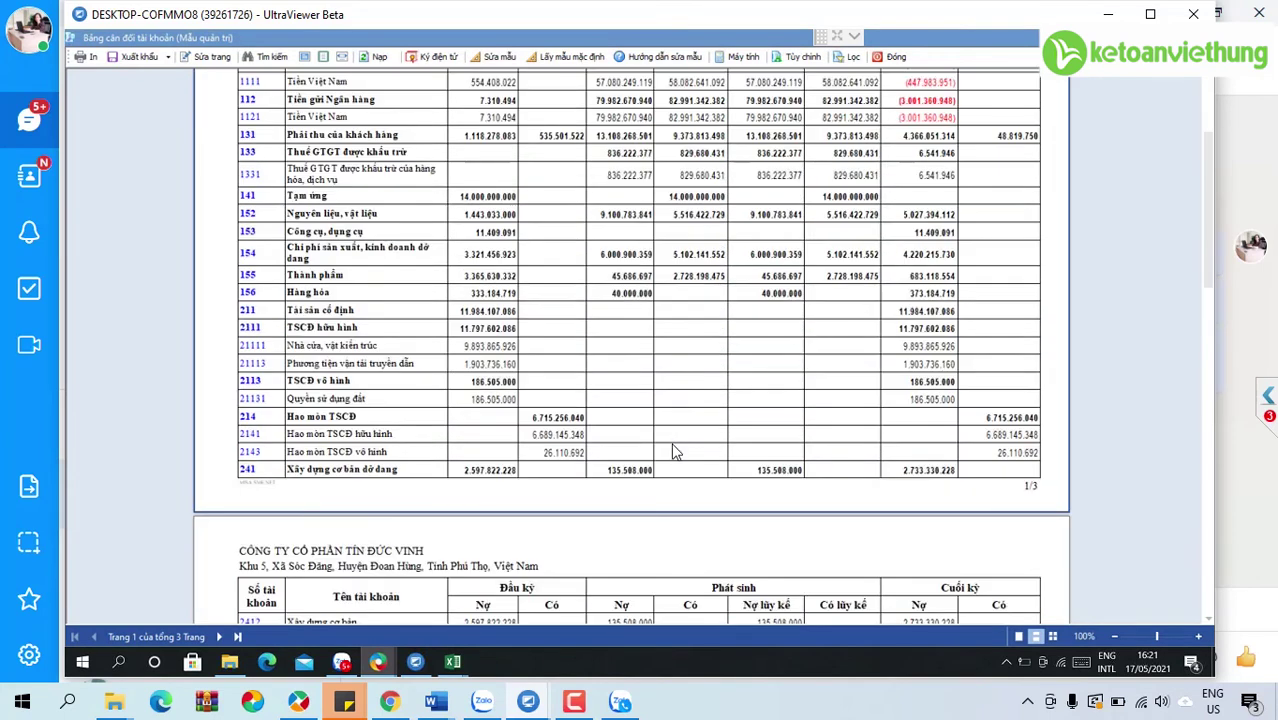